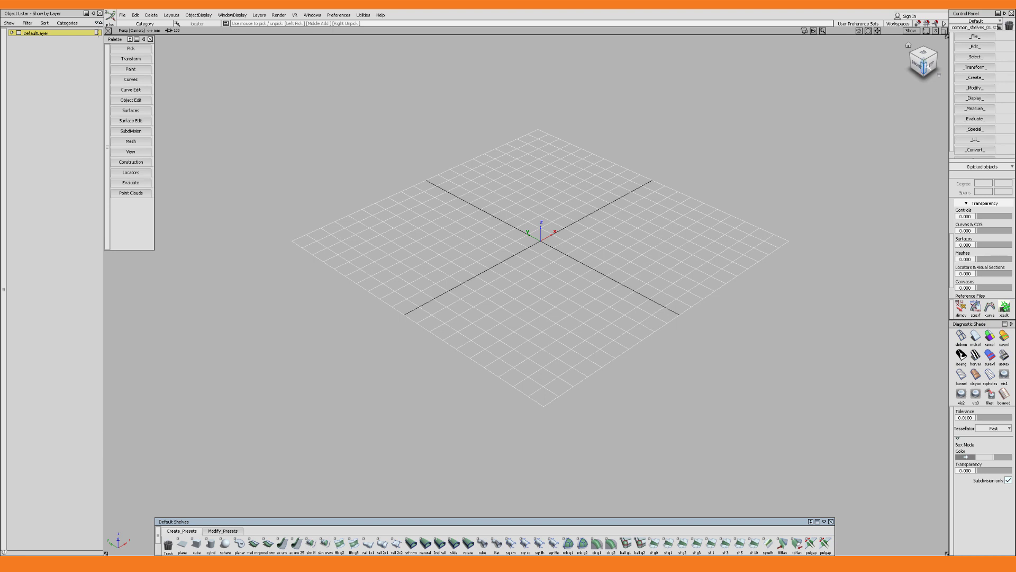
Place a vertical distance locator of 40.5 mm starting at the origin in the left view
{"action": "left_click", "coordinate": [927, 69]}
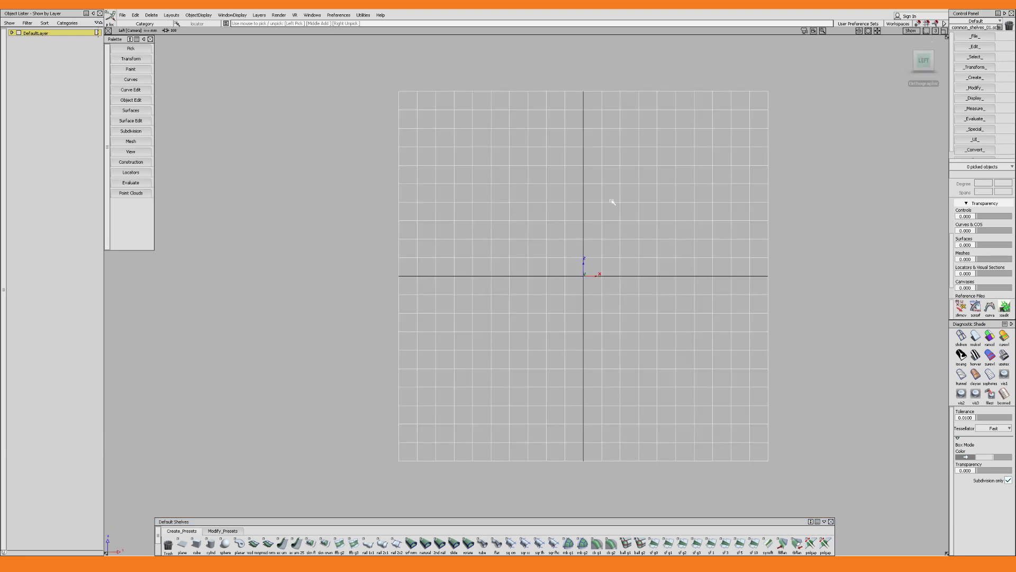
{"action": "left_click", "coordinate": [138, 173]}
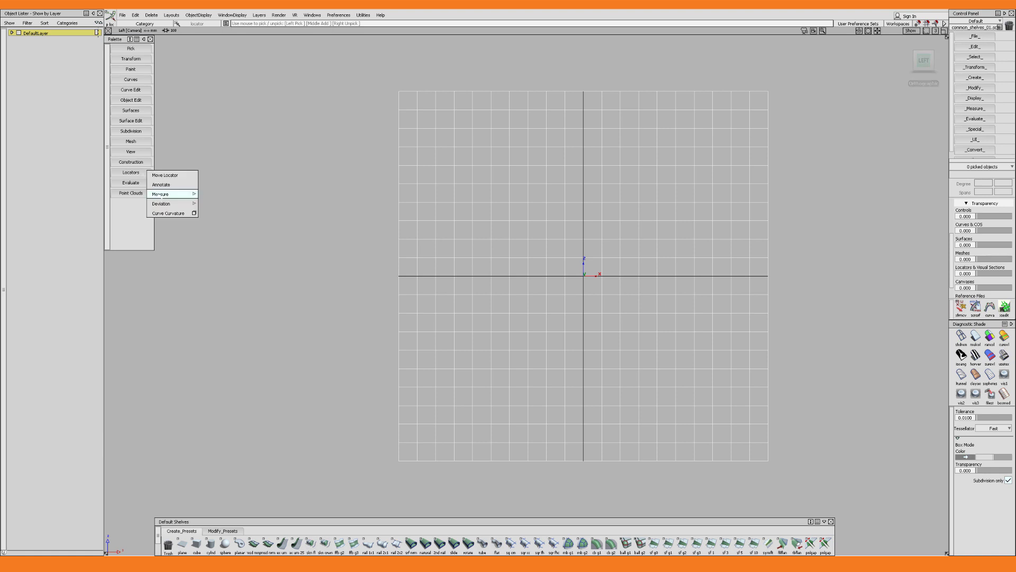
{"action": "mouse_move", "coordinate": [175, 198]}
{"action": "left_click", "coordinate": [212, 195]}
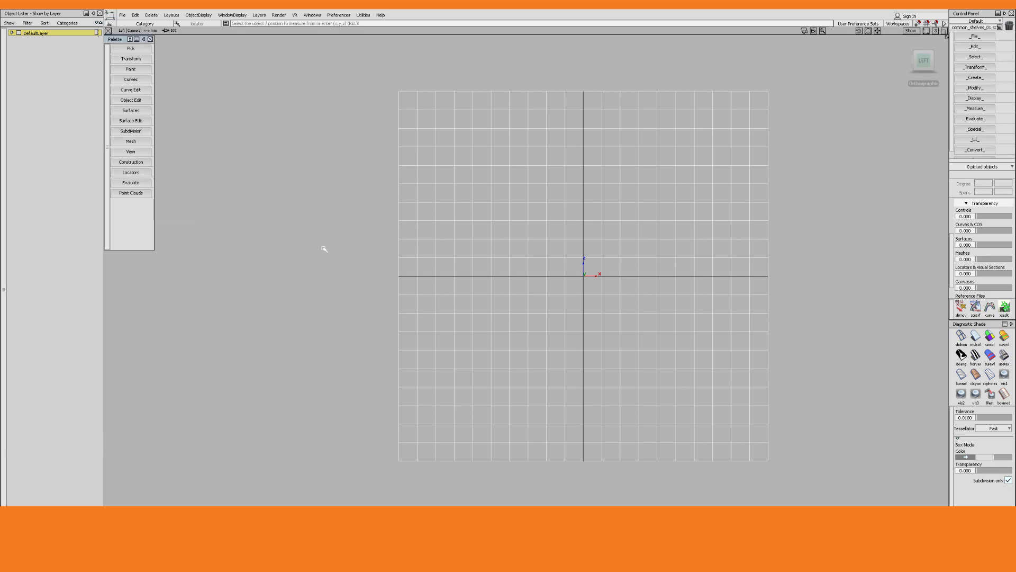
{"action": "left_click", "coordinate": [579, 275]}
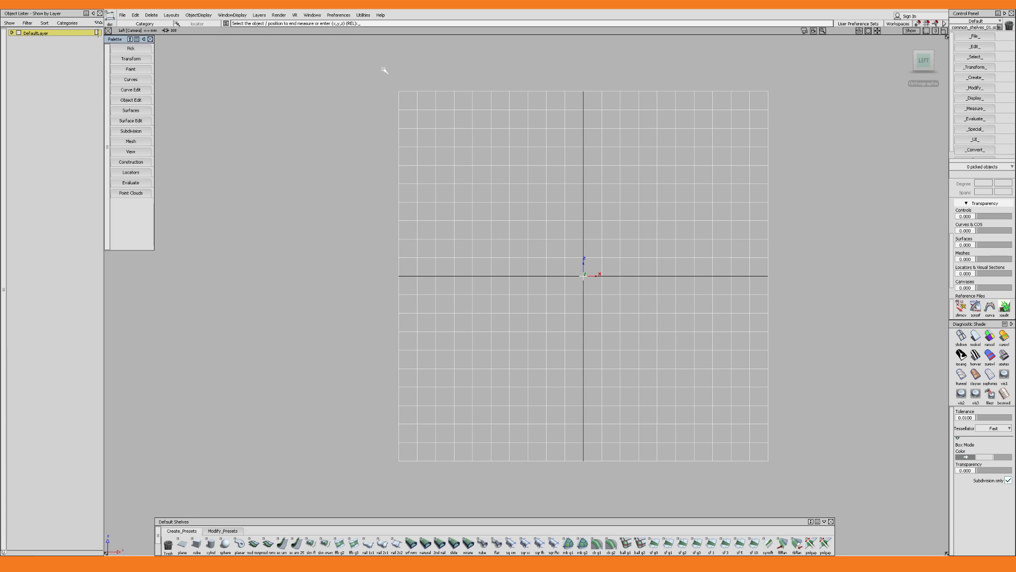
{"action": "type", "text": "0"}
{"action": "middle_click_drag", "start_coordinate": [601, 260], "coordinate": [531, 258], "text": "alt+shift"}
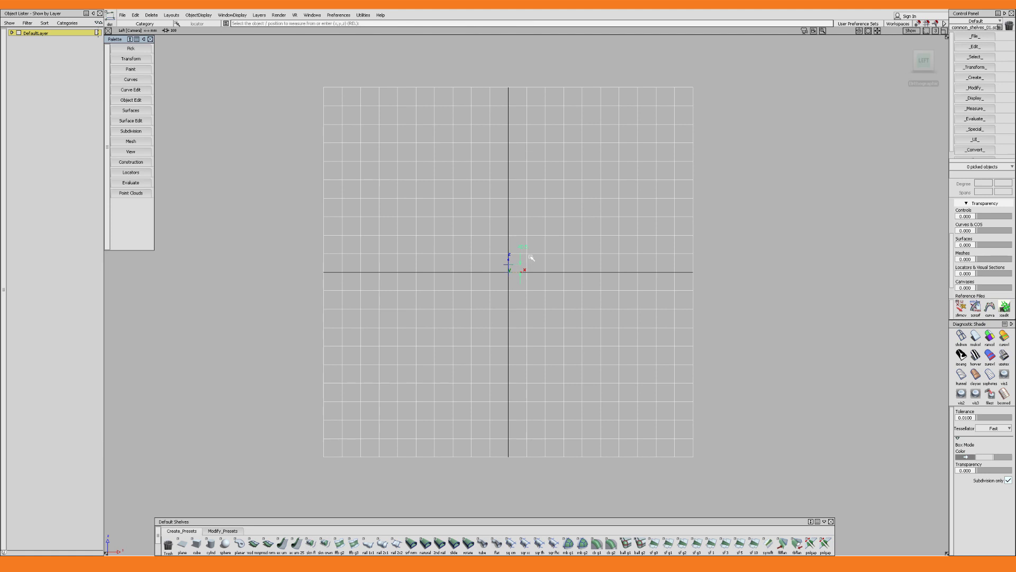
Import apple_air_pods_left_view as a new canvas image in the left view and set canvas transparency to 0.190
{"action": "left_click", "coordinate": [122, 14]}
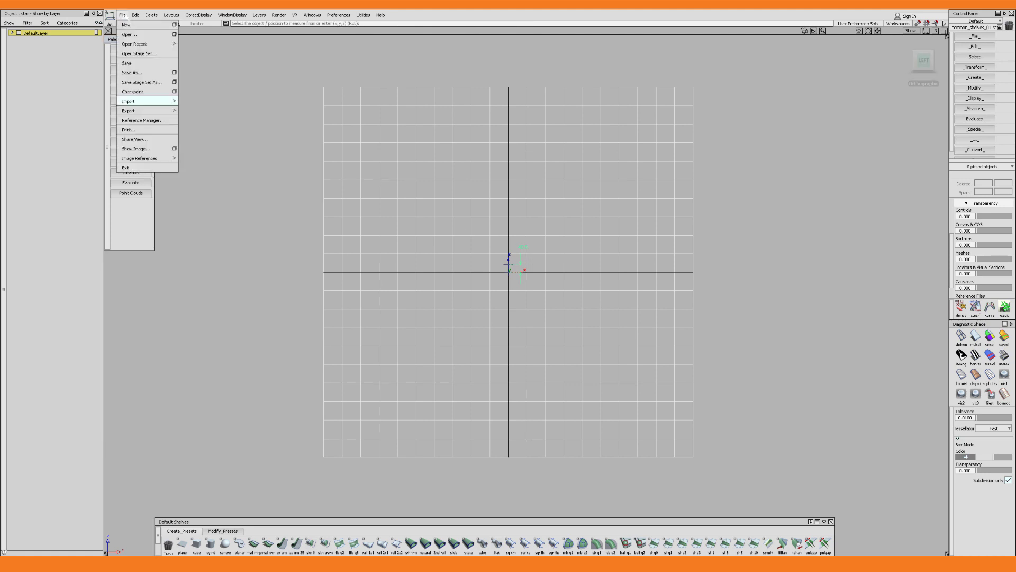
{"action": "mouse_move", "coordinate": [143, 101]}
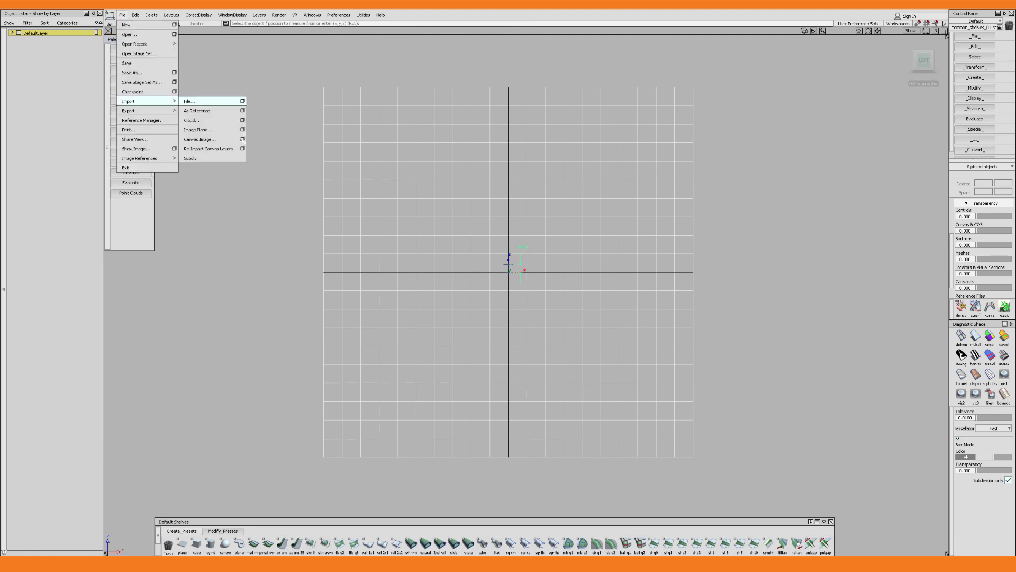
{"action": "left_click", "coordinate": [242, 139]}
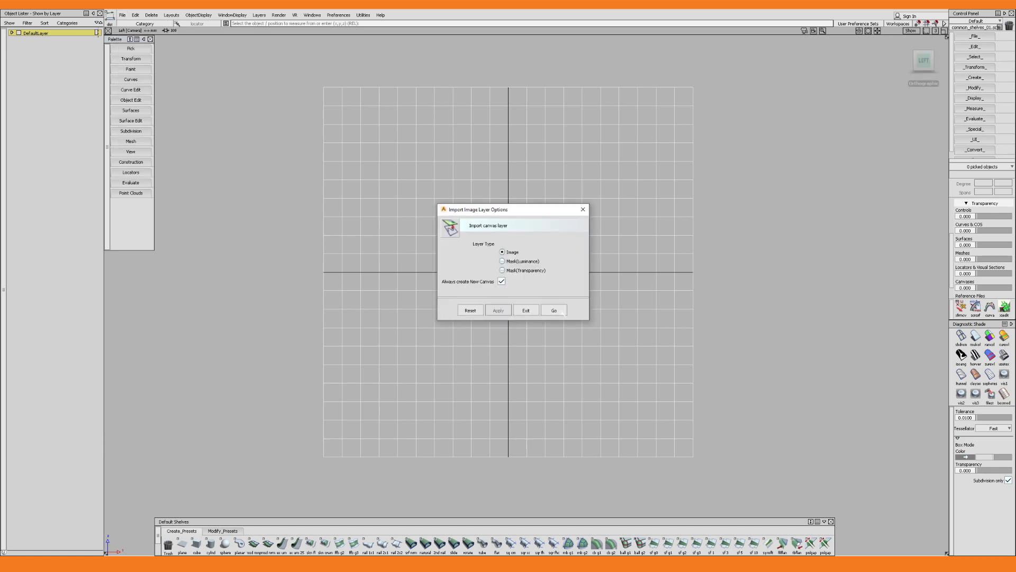
{"action": "left_click", "coordinate": [561, 312]}
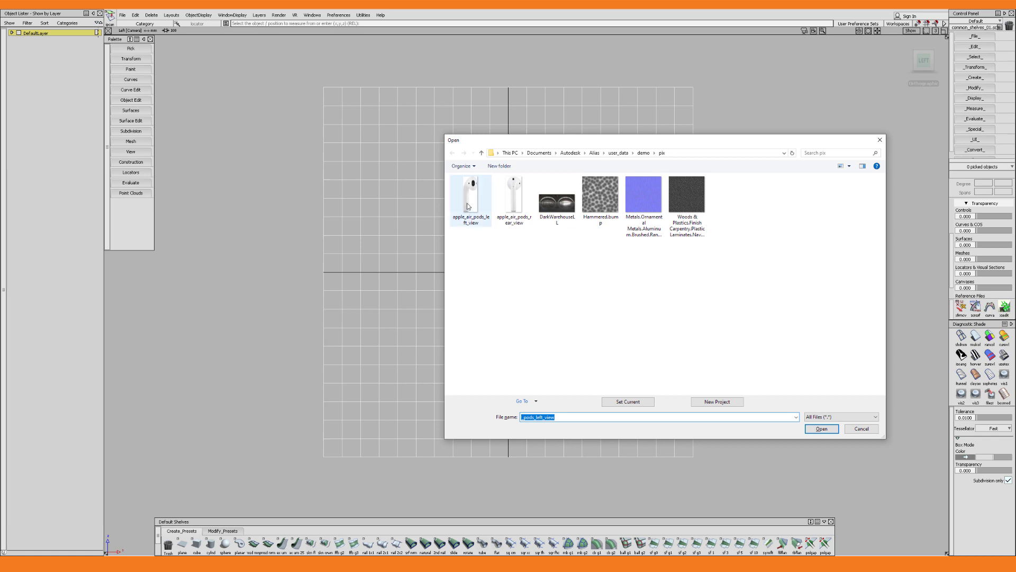
{"action": "double_click", "coordinate": [470, 208]}
{"action": "right_click_drag", "start_coordinate": [570, 185], "coordinate": [561, 322], "text": "alt+shift"}
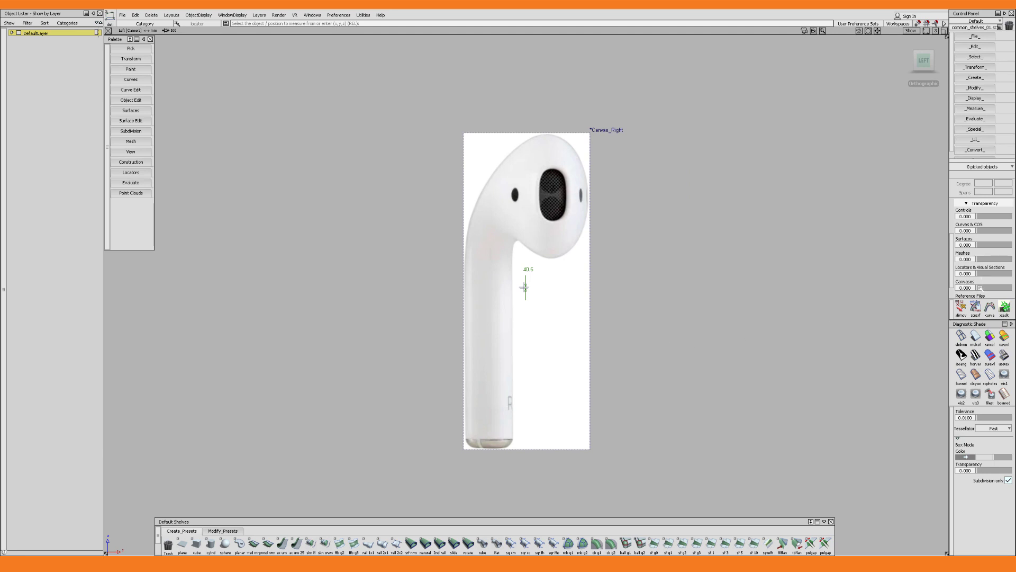
{"action": "left_click_drag", "start_coordinate": [979, 288], "coordinate": [983, 287]}
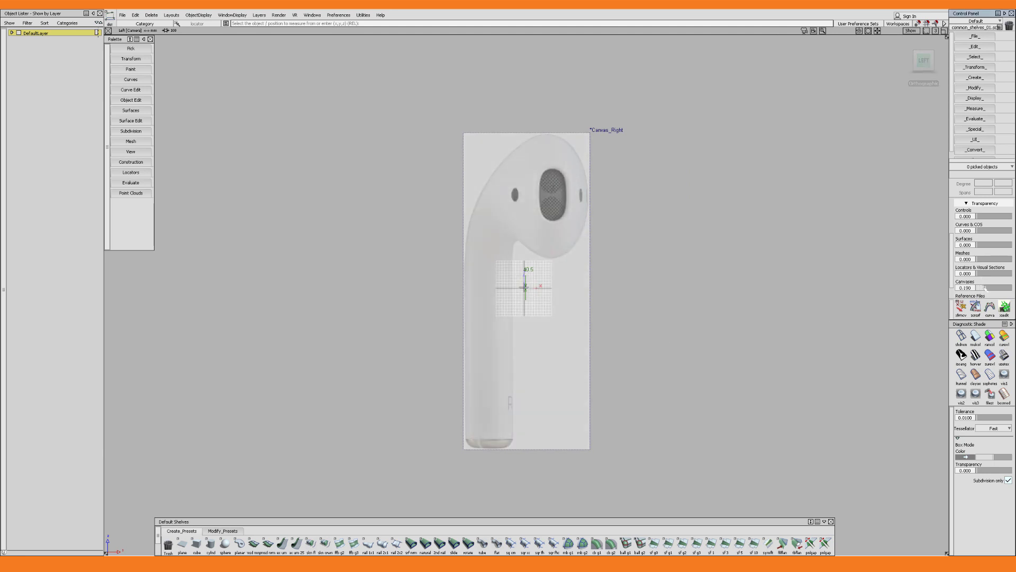
Scale and move the side-view canvas so the earbud matches the 40.5 mm locator and stands on the origin
{"action": "left_click_drag", "start_coordinate": [582, 247], "coordinate": [601, 290], "text": "ctrl+shift"}
{"action": "right_click_drag", "start_coordinate": [597, 339], "coordinate": [586, 479], "text": "ctrl+shift"}
{"action": "left_click_drag", "start_coordinate": [585, 479], "coordinate": [525, 289], "text": "alt"}
{"action": "middle_click_drag", "start_coordinate": [582, 309], "coordinate": [583, 411], "text": "alt+shift"}
{"action": "right_click_drag", "start_coordinate": [585, 413], "coordinate": [624, 448], "text": "ctrl+shift"}
{"action": "left_click_drag", "start_coordinate": [624, 447], "coordinate": [520, 446]}
{"action": "middle_click_drag", "start_coordinate": [577, 461], "coordinate": [580, 373], "text": "alt+shift"}
{"action": "right_click_drag", "start_coordinate": [580, 389], "coordinate": [623, 483], "text": "alt+shift"}
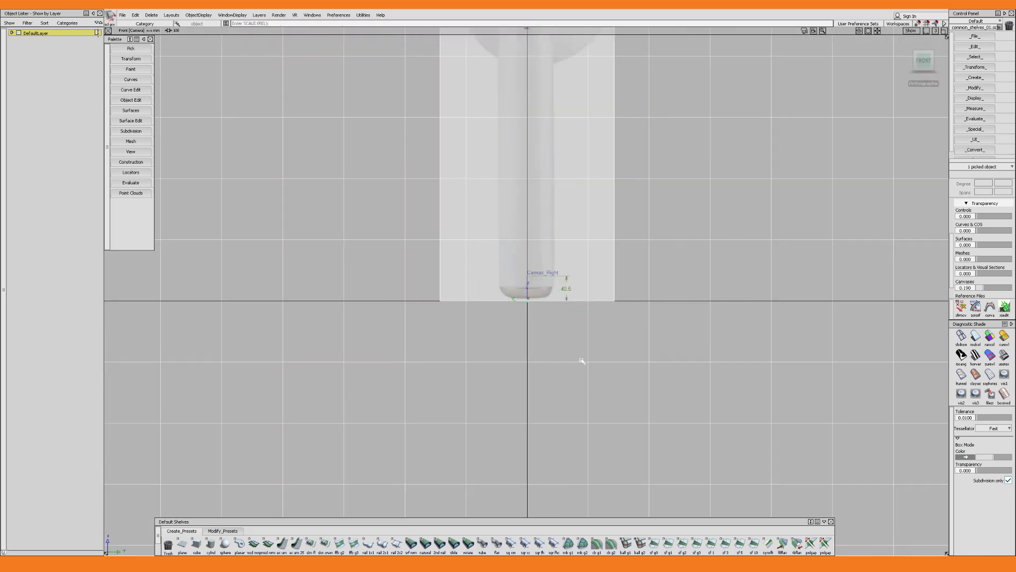
Scale and position the front-view canvas so its earbud also matches the locator's height above the origin
{"action": "left_click_drag", "start_coordinate": [581, 360], "coordinate": [508, 366]}
{"action": "right_click_drag", "start_coordinate": [508, 365], "coordinate": [596, 399], "text": "alt+shift"}
{"action": "left_click_drag", "start_coordinate": [596, 400], "coordinate": [601, 295]}
In the perspective view, move the front canvas back about 42.5 mm along X and the side canvas outward along Y
{"action": "key", "text": "F8"}
{"action": "right_click_drag", "start_coordinate": [601, 294], "coordinate": [593, 324], "text": "alt+shift"}
{"action": "key", "text": "w"}
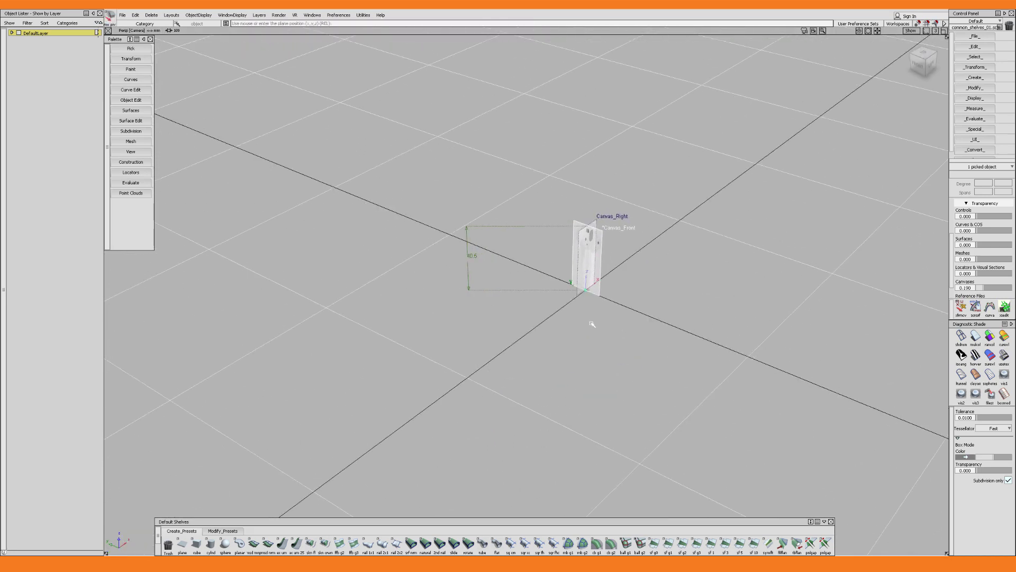
{"action": "left_click_drag", "start_coordinate": [594, 327], "coordinate": [637, 291]}
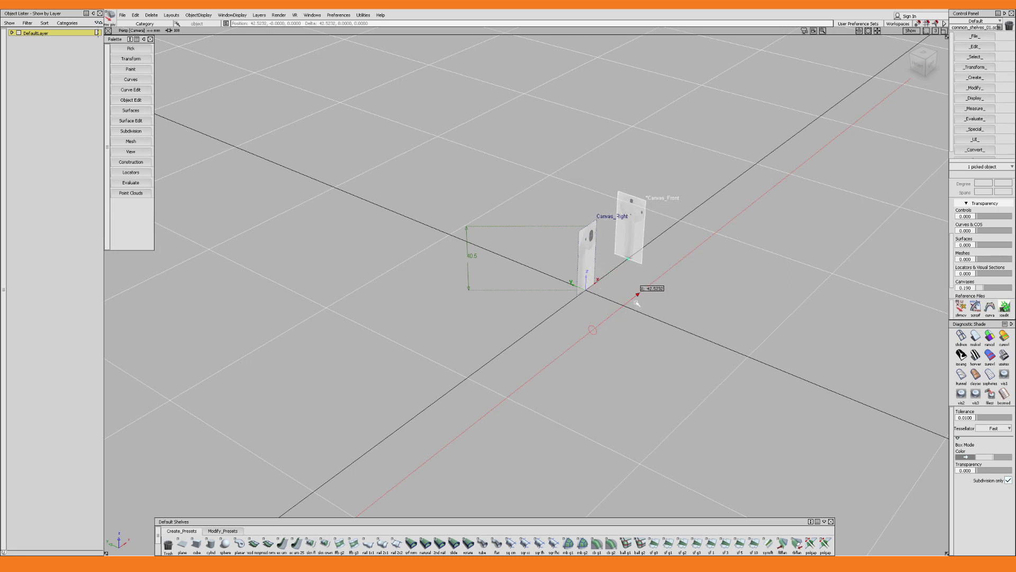
{"action": "left_click", "coordinate": [576, 275]}
{"action": "key", "text": "w"}
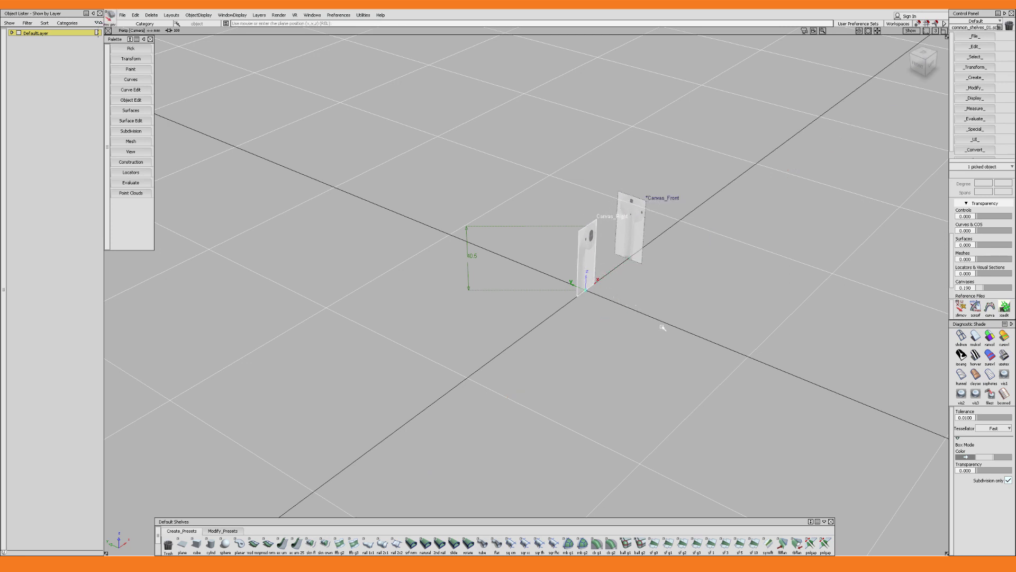
{"action": "middle_click_drag", "start_coordinate": [661, 326], "coordinate": [598, 314]}
Deselect everything and delete the measurement locator
{"action": "key", "text": "Escape"}
{"action": "key", "text": "l"}
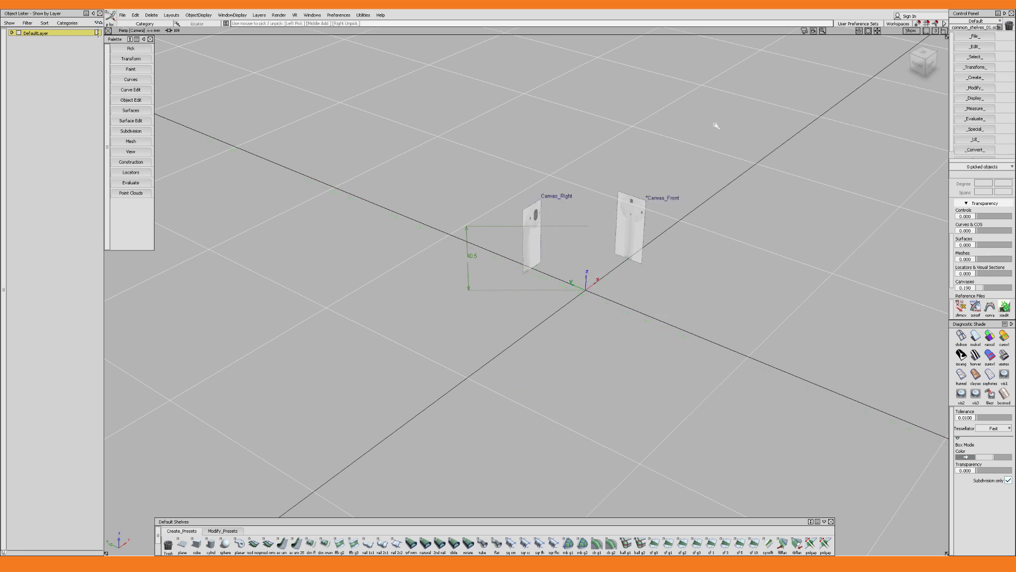
{"action": "left_click_drag", "start_coordinate": [717, 124], "coordinate": [458, 358]}
{"action": "key", "text": "Delete"}
{"action": "key", "text": "Return"}
Create a new layer named reference_images
{"action": "key", "text": "ctrl+l"}
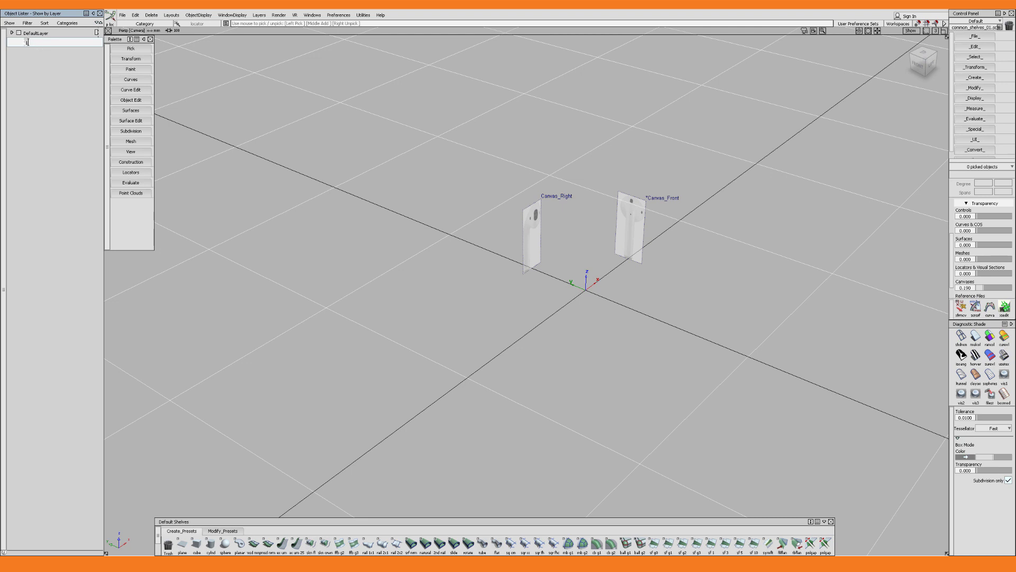
{"action": "type", "text": "reference_images"}
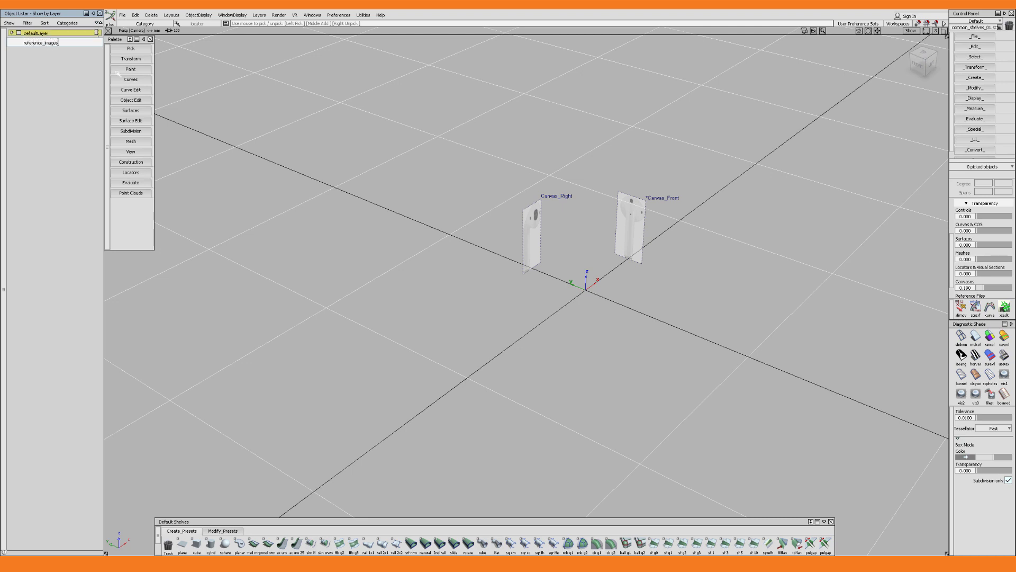
{"action": "key", "text": "Return"}
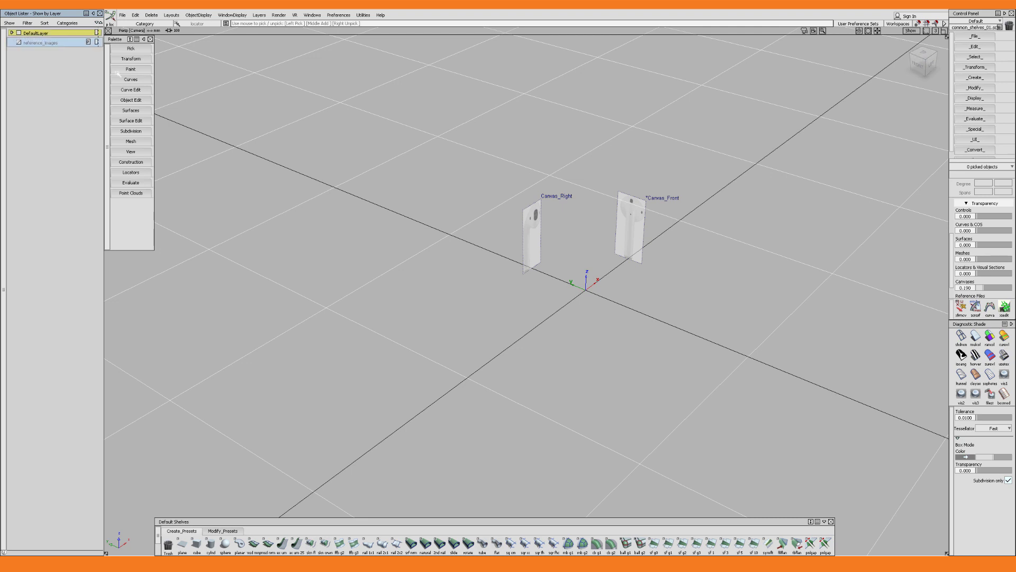
Select both canvases and assign them to the reference_images layer
{"action": "left_click", "coordinate": [19, 44]}
{"action": "left_click", "coordinate": [20, 43]}
{"action": "left_click_drag", "start_coordinate": [465, 191], "coordinate": [483, 195], "text": "ctrl+shift"}
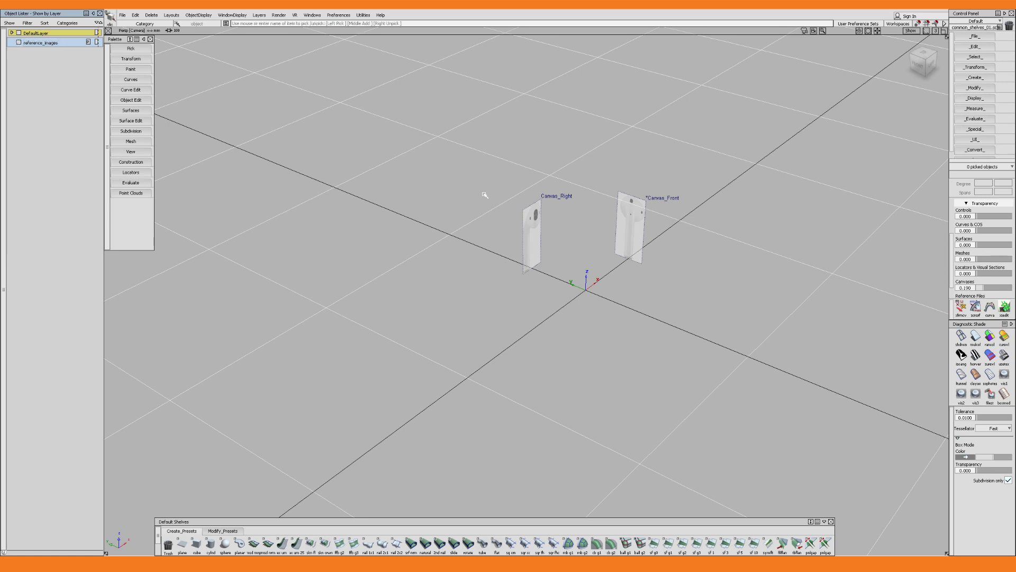
{"action": "left_click_drag", "start_coordinate": [464, 161], "coordinate": [648, 327]}
{"action": "right_click_drag", "start_coordinate": [51, 45], "coordinate": [57, 50]}
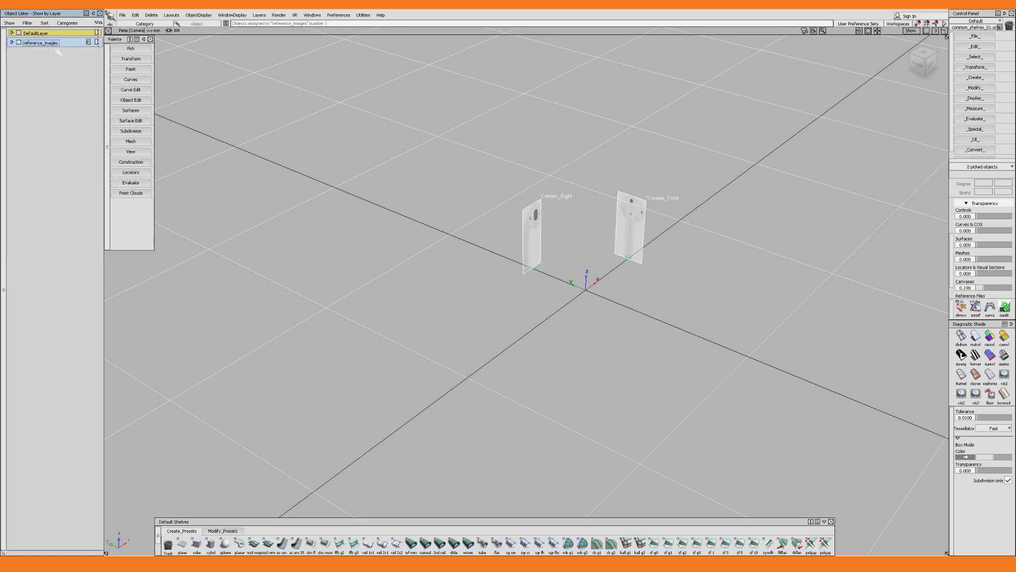
Set the reference_images layer to the reference state and test whether its canvases can still be picked
{"action": "left_click", "coordinate": [89, 43]}
{"action": "left_click_drag", "start_coordinate": [453, 152], "coordinate": [722, 380]}
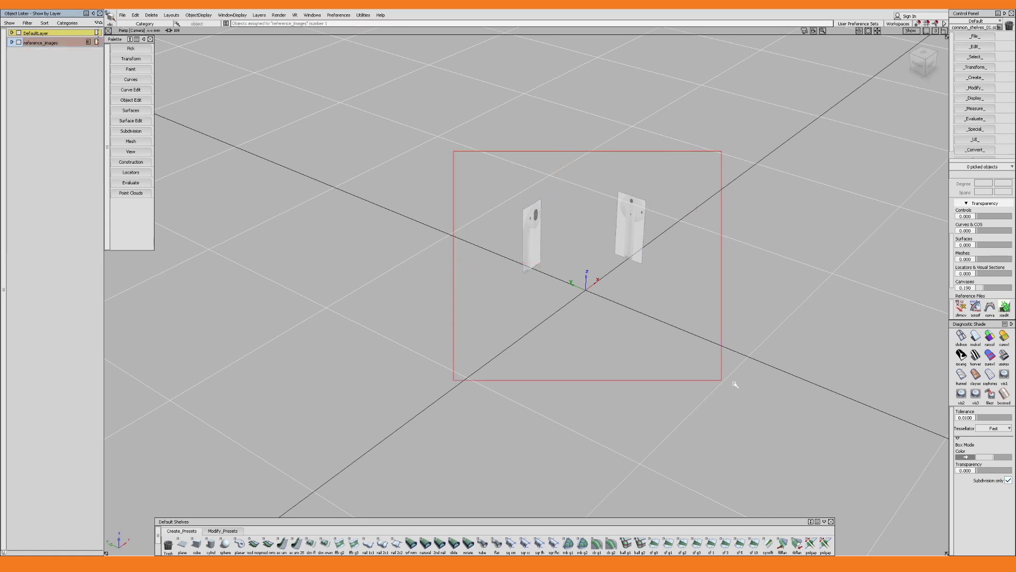
{"action": "left_click_drag", "start_coordinate": [469, 156], "coordinate": [698, 325]}
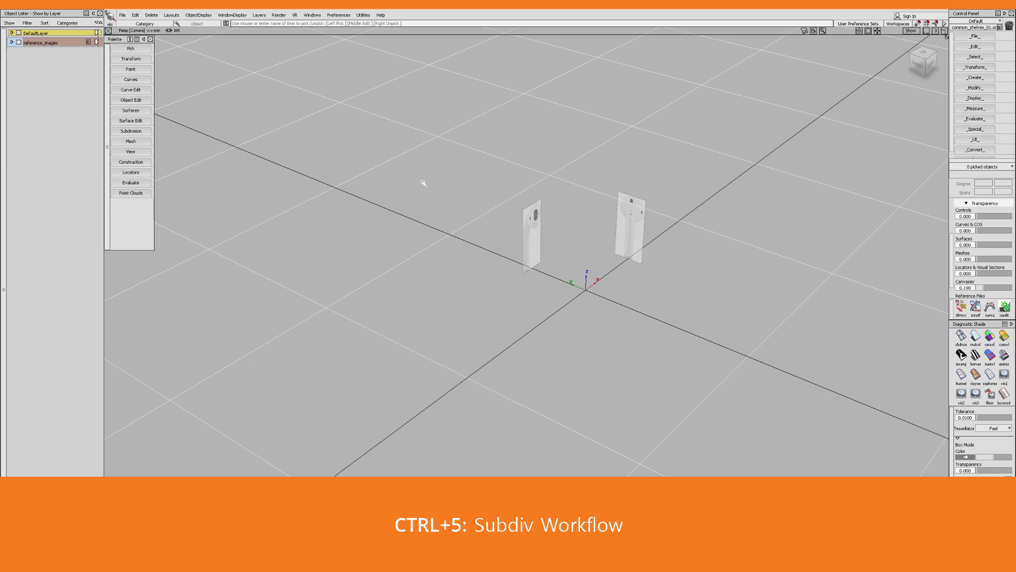
Switch the workflow preference to Subdiv
{"action": "left_click", "coordinate": [338, 15]}
{"action": "mouse_move", "coordinate": [360, 25]}
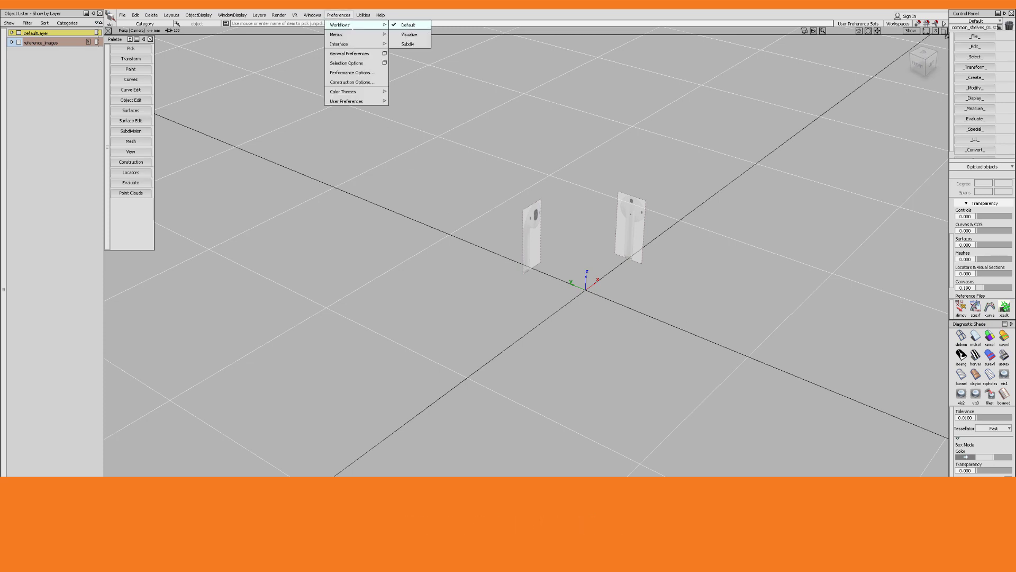
{"action": "left_click", "coordinate": [410, 44]}
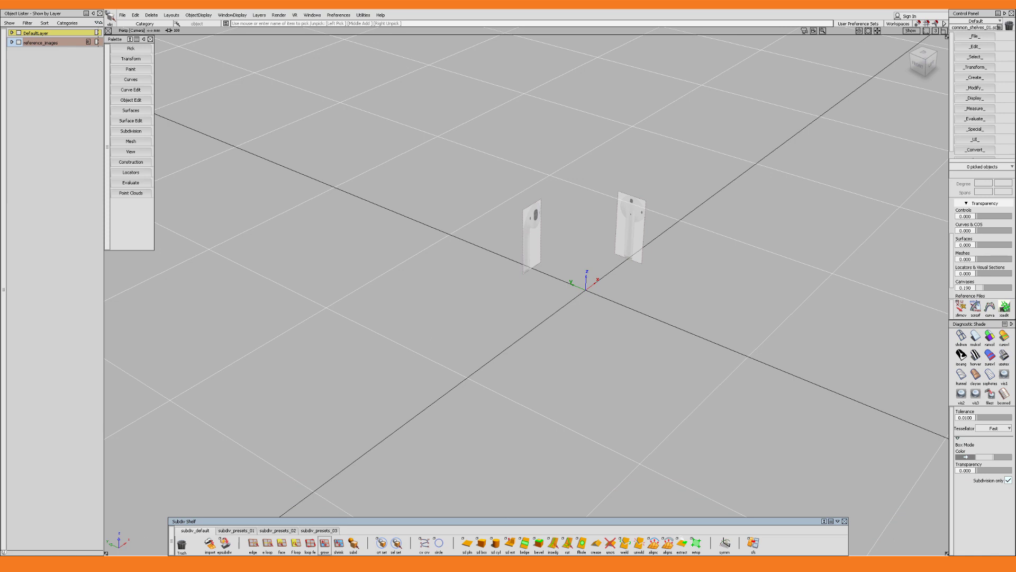
Create a subdiv cylinder at the origin and scale it down proportionally
{"action": "mouse_move", "coordinate": [586, 309]}
{"action": "left_mouse_down", "text": "ctrl+shift"}
{"action": "mouse_move", "coordinate": [552, 322]}
{"action": "mouse_move", "coordinate": [592, 292]}
{"action": "mouse_move", "coordinate": [558, 323]}
{"action": "mouse_move", "coordinate": [595, 298]}
{"action": "mouse_move", "coordinate": [586, 311]}
{"action": "left_mouse_up", "text": "ctrl+shift"}
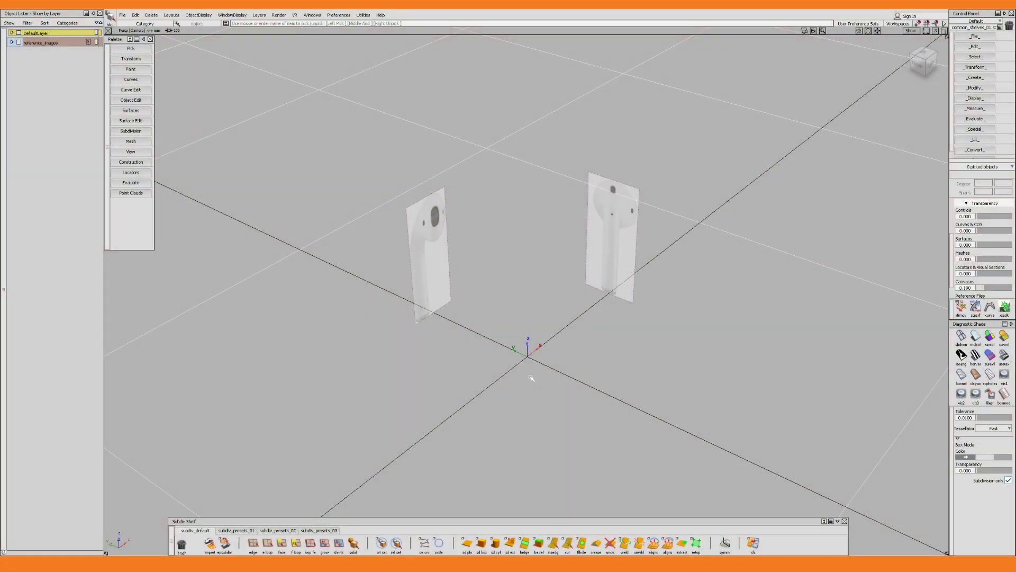
{"action": "double_click", "coordinate": [495, 543]}
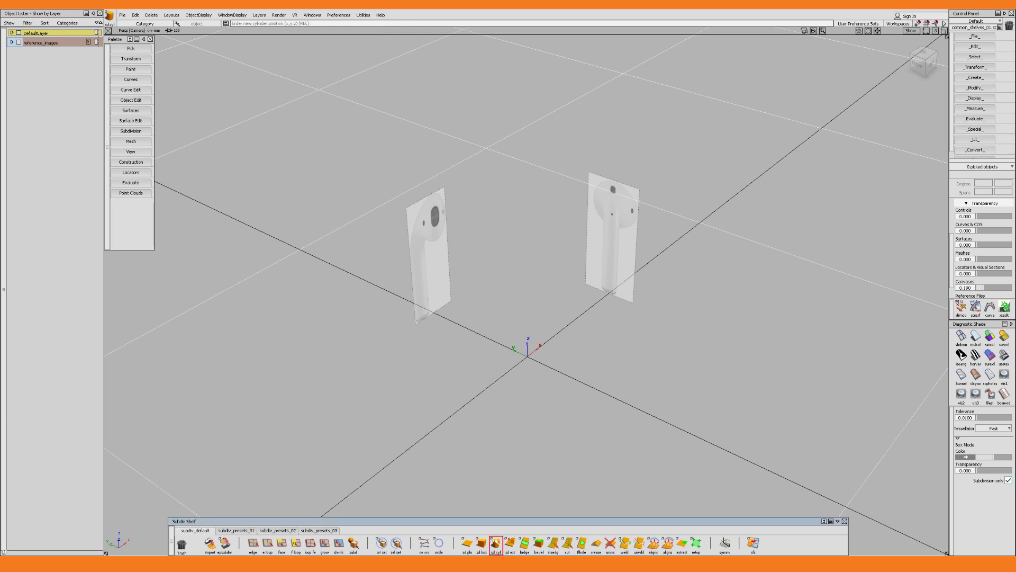
{"action": "left_click", "coordinate": [528, 355]}
{"action": "key", "text": "r"}
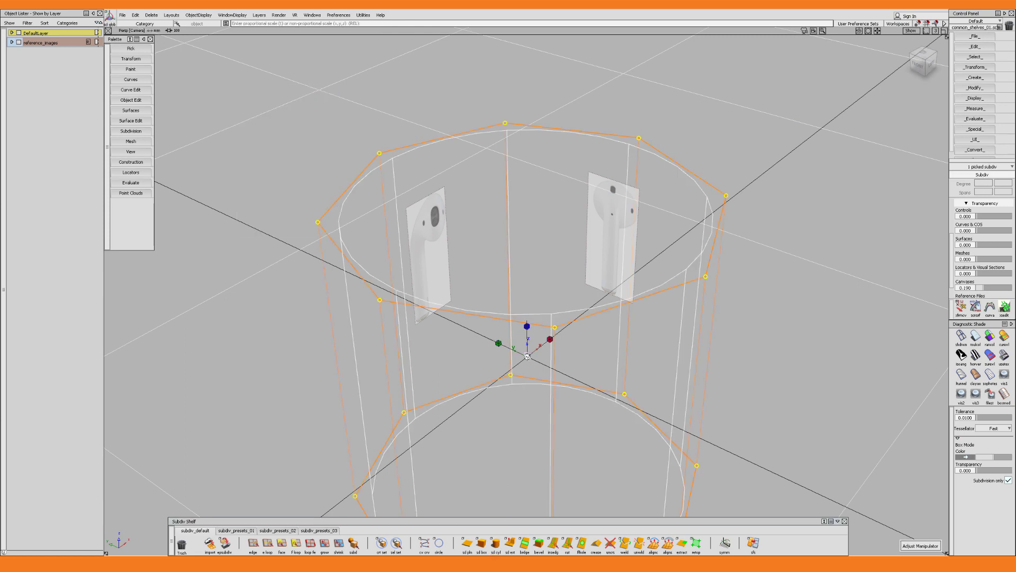
{"action": "mouse_move", "coordinate": [528, 357]}
{"action": "left_mouse_down"}
{"action": "mouse_move", "coordinate": [456, 377]}
{"action": "mouse_move", "coordinate": [518, 360]}
{"action": "left_mouse_up"}
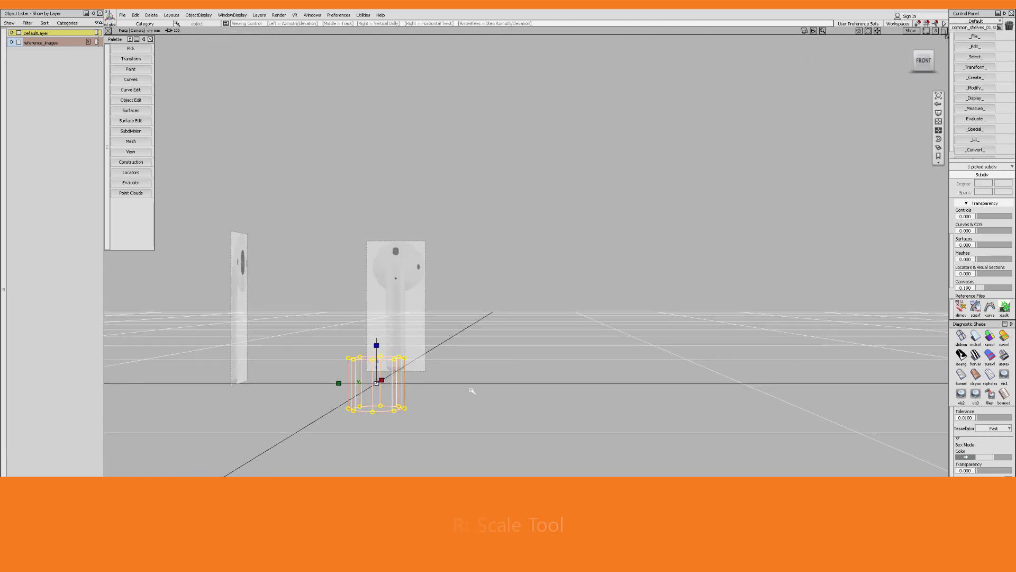
Set the view cube to Perspective with Ortho Faces and frame the cylinder and canvas in the front view
{"action": "left_click", "coordinate": [939, 72]}
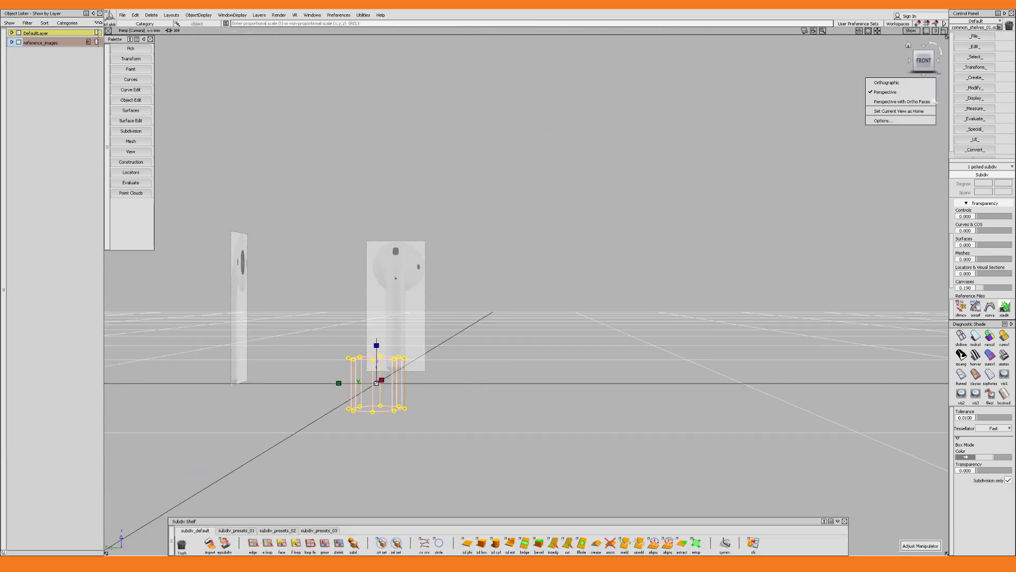
{"action": "left_click", "coordinate": [932, 101]}
{"action": "right_click_drag", "start_coordinate": [488, 372], "coordinate": [422, 354], "text": "alt+shift"}
{"action": "middle_click_drag", "start_coordinate": [422, 354], "coordinate": [628, 291], "text": "alt+shift"}
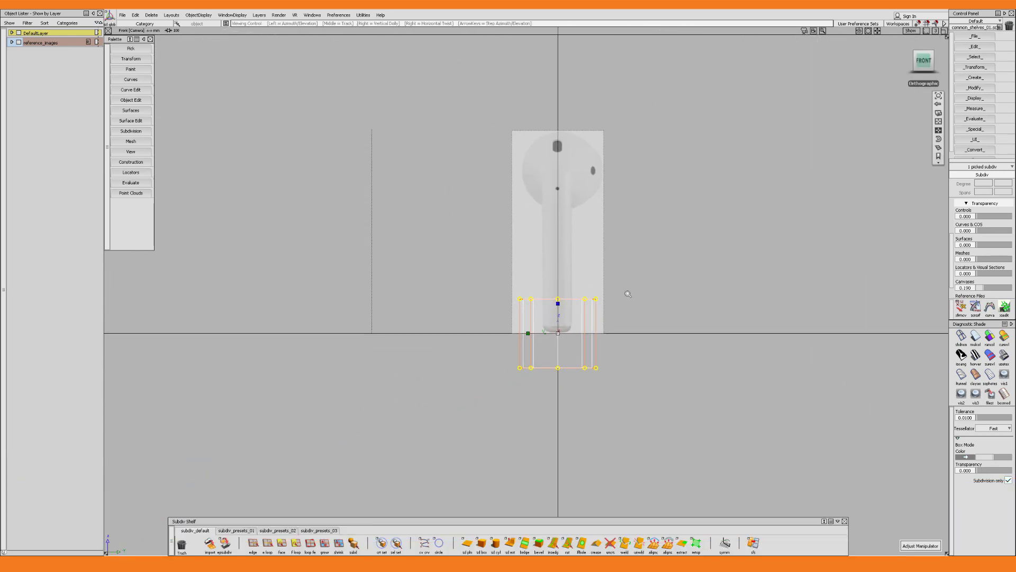
{"action": "right_click_drag", "start_coordinate": [628, 291], "coordinate": [640, 325], "text": "alt+shift"}
Scale the cylinder to slightly wider than the earbud's stem and raise its base to the stem's lower cap
{"action": "left_click_drag", "start_coordinate": [591, 378], "coordinate": [561, 380]}
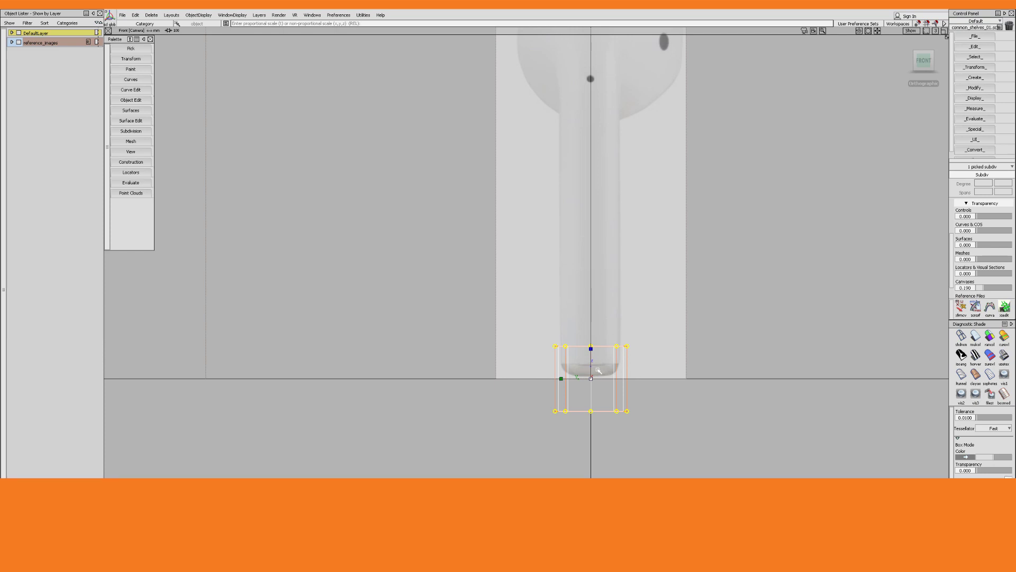
{"action": "key", "text": "w"}
{"action": "left_click_drag", "start_coordinate": [596, 354], "coordinate": [598, 298]}
Select the cylinder's top row of control points and move it up the stem to just below the earbud's head
{"action": "left_click_drag", "start_coordinate": [668, 269], "coordinate": [696, 267], "text": "ctrl+shift"}
{"action": "left_click_drag", "start_coordinate": [489, 274], "coordinate": [693, 316]}
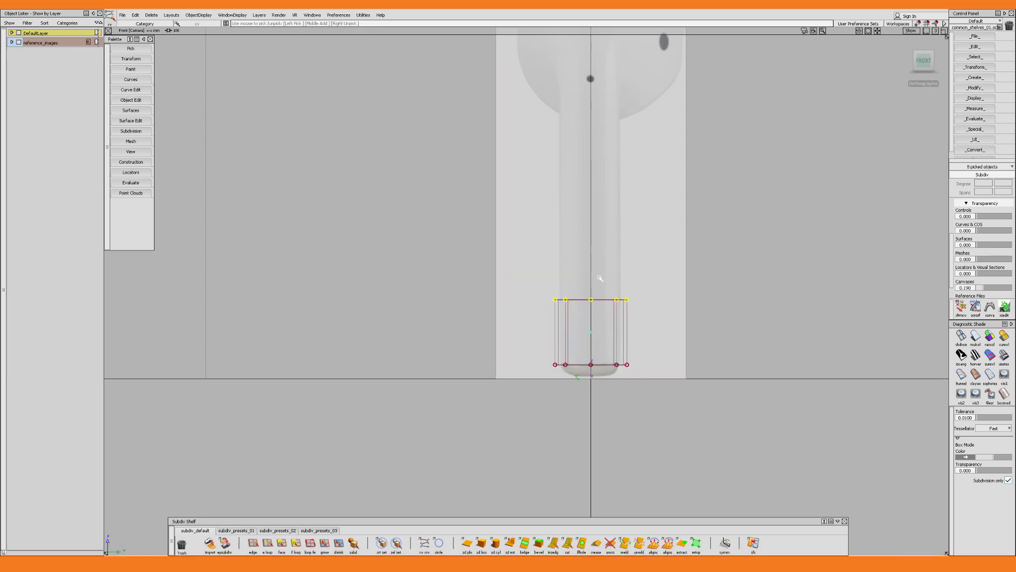
{"action": "key", "text": "w"}
{"action": "left_click_drag", "start_coordinate": [592, 261], "coordinate": [615, 118]}
{"action": "middle_click_drag", "start_coordinate": [615, 119], "coordinate": [613, 179], "text": "alt+shift"}
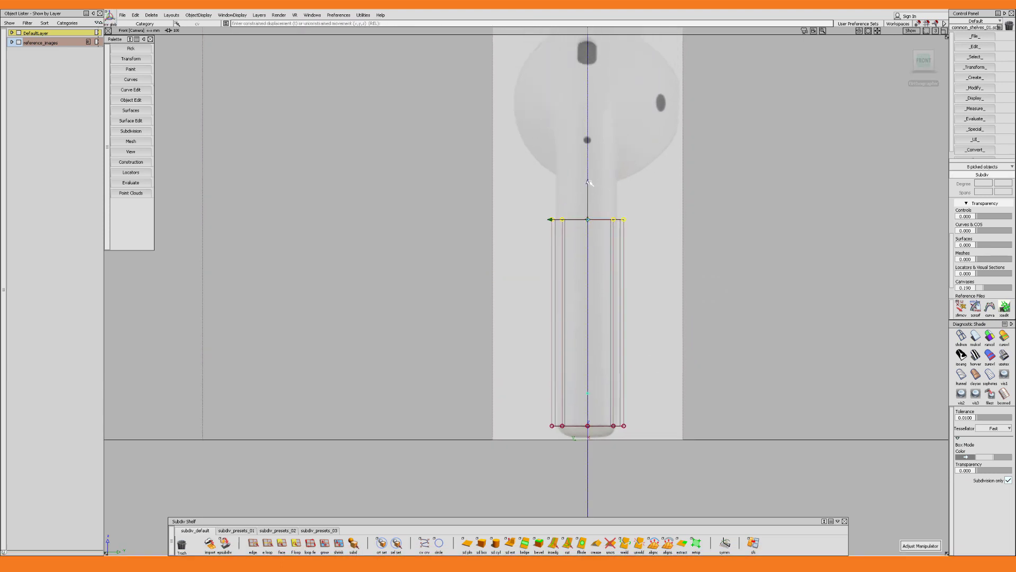
{"action": "left_click_drag", "start_coordinate": [590, 186], "coordinate": [588, 169]}
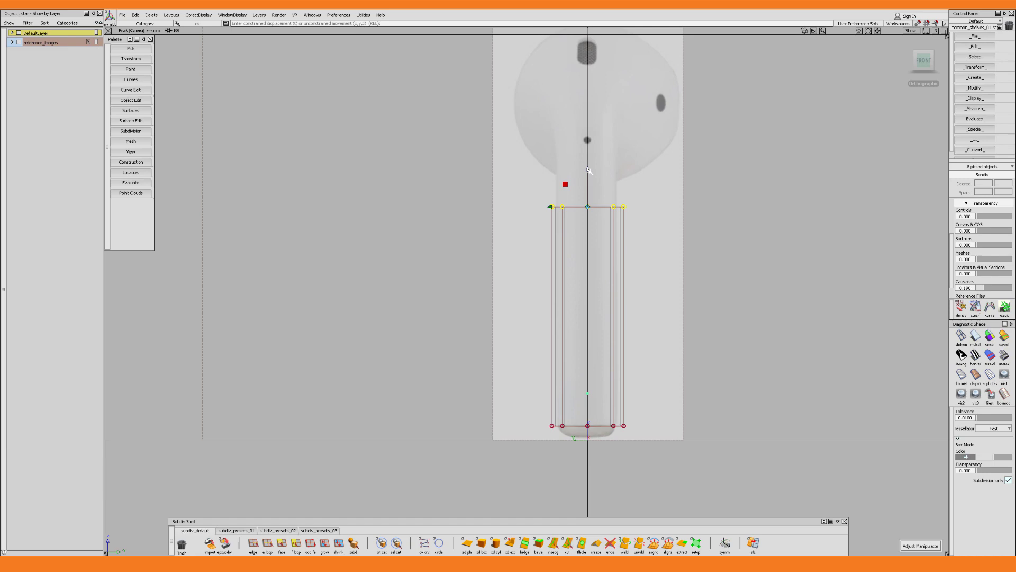
In the left view, select all the cylinder's control points and move them horizontally so the cylinder is centred on the canvas stem
{"action": "key", "text": "F8"}
{"action": "key", "text": "F6"}
{"action": "middle_click_drag", "start_coordinate": [703, 446], "coordinate": [517, 333], "text": "alt+shift"}
{"action": "right_click_drag", "start_coordinate": [517, 334], "coordinate": [657, 417], "text": "alt+shift"}
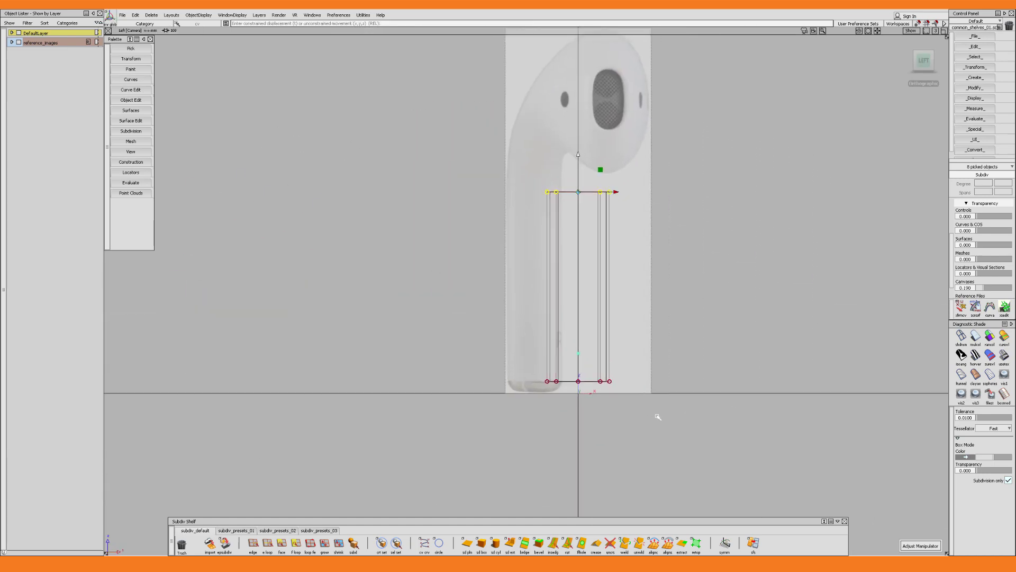
{"action": "left_click_drag", "start_coordinate": [658, 417], "coordinate": [521, 170]}
{"action": "key", "text": "w"}
{"action": "left_click_drag", "start_coordinate": [615, 287], "coordinate": [576, 286]}
{"action": "right_click_drag", "start_coordinate": [576, 286], "coordinate": [667, 323], "text": "alt+shift"}
{"action": "left_click_drag", "start_coordinate": [587, 282], "coordinate": [577, 284]}
{"action": "middle_click_drag", "start_coordinate": [577, 283], "coordinate": [571, 326], "text": "alt+shift"}
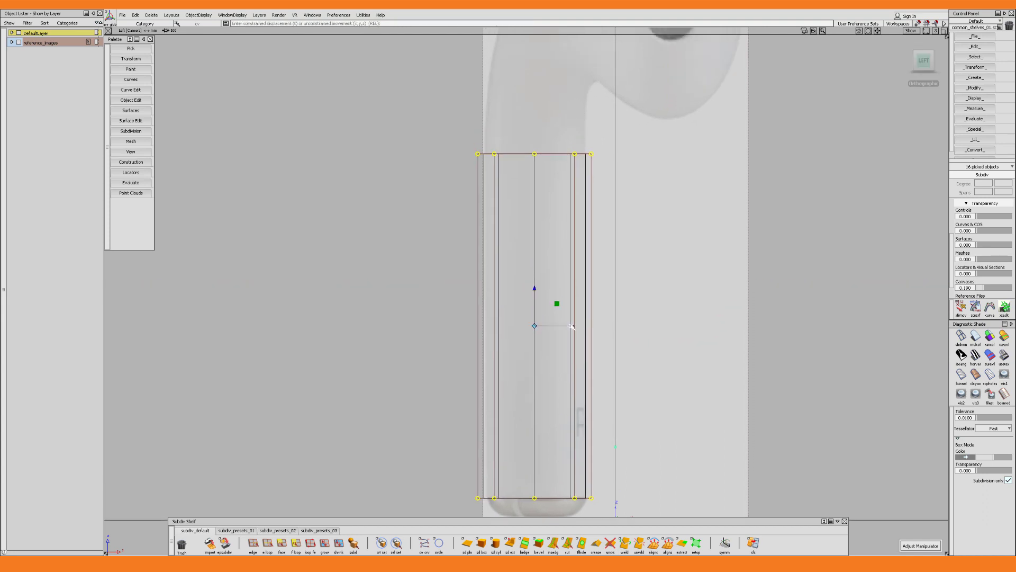
{"action": "left_click_drag", "start_coordinate": [571, 326], "coordinate": [573, 326]}
Select the cylinder's top row of control points and move it up to just below where the stem bends into the head
{"action": "key", "text": "q"}
{"action": "left_click_drag", "start_coordinate": [619, 129], "coordinate": [465, 177]}
{"action": "key", "text": "w"}
{"action": "middle_click_drag", "start_coordinate": [536, 117], "coordinate": [535, 222], "text": "alt+shift"}
{"action": "left_click_drag", "start_coordinate": [535, 221], "coordinate": [534, 194]}
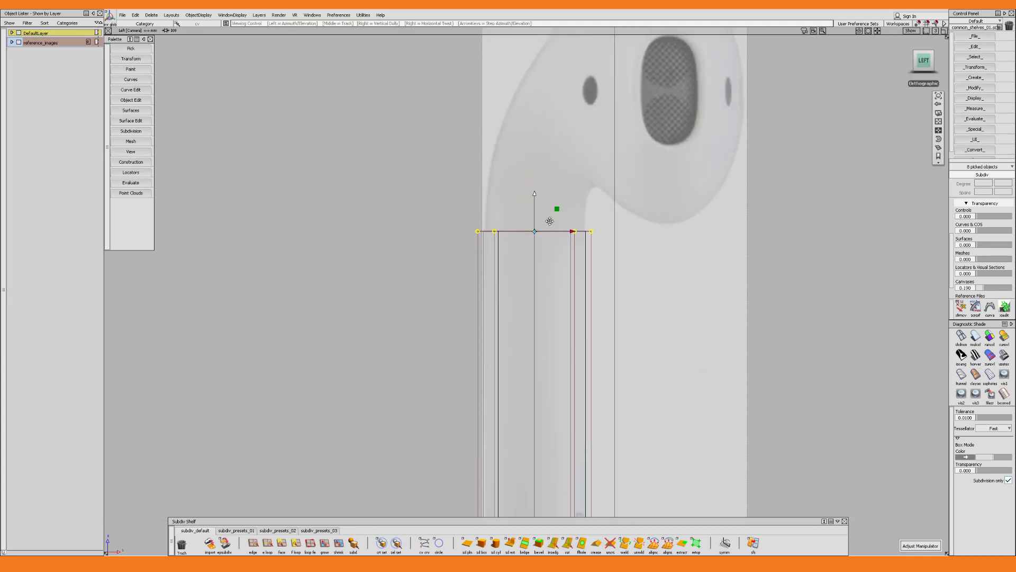
{"action": "middle_click_drag", "start_coordinate": [550, 222], "coordinate": [559, 243], "text": "alt+shift"}
Pick the edge loop around the cylinder's open top end and hide the grid
{"action": "left_click", "coordinate": [600, 179], "text": "ctrl+shift"}
{"action": "left_click_drag", "start_coordinate": [600, 178], "coordinate": [563, 189], "text": "ctrl+shift"}
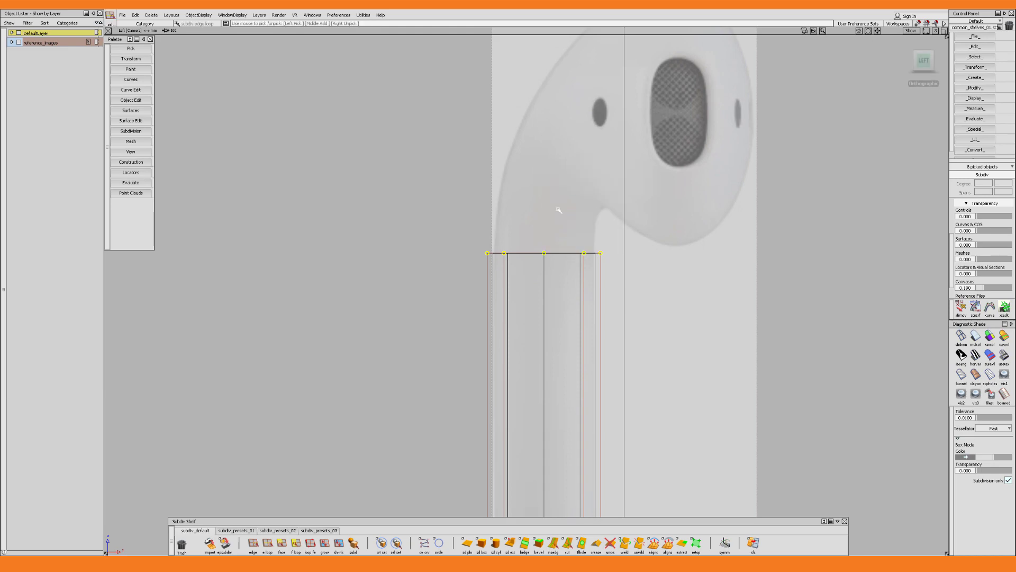
{"action": "left_click_drag", "start_coordinate": [535, 268], "coordinate": [529, 187]}
{"action": "left_click_drag", "start_coordinate": [542, 229], "coordinate": [593, 266], "text": "alt+shift"}
{"action": "middle_click_drag", "start_coordinate": [501, 180], "coordinate": [517, 249], "text": "alt+shift"}
{"action": "key", "text": "F8"}
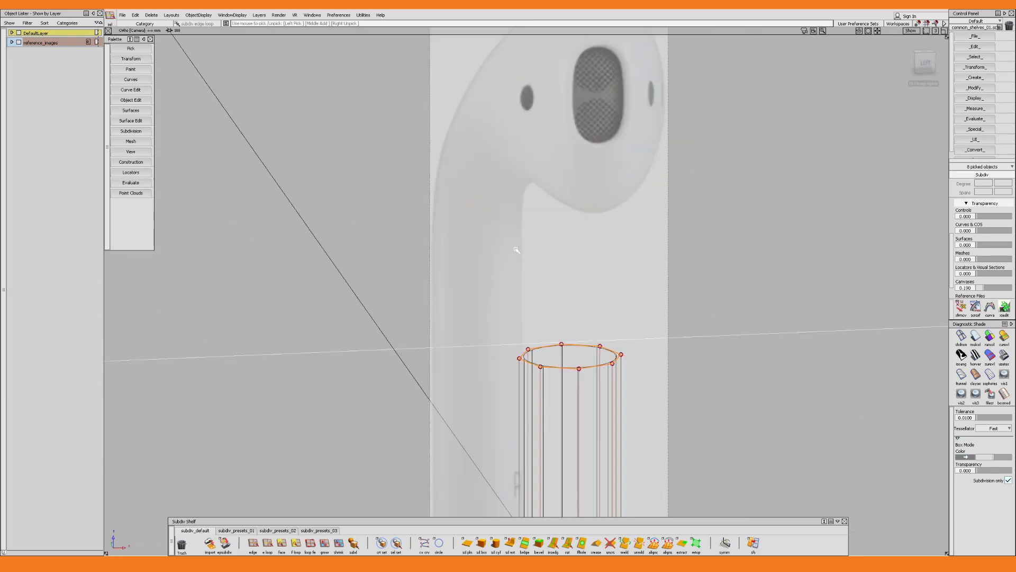
{"action": "key", "text": "ctrl+g"}
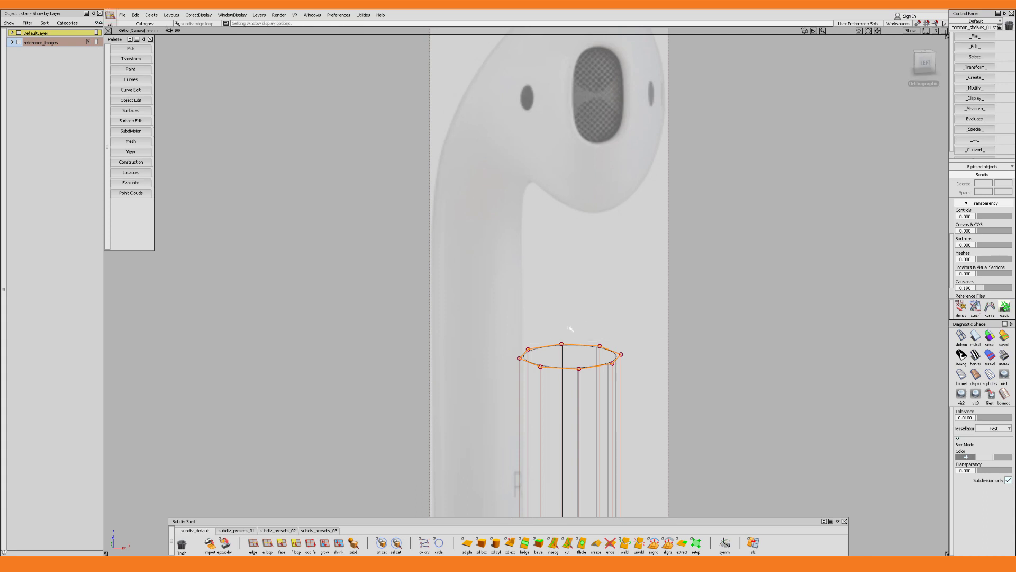
{"action": "key", "text": "F6"}
{"action": "middle_click_drag", "start_coordinate": [742, 313], "coordinate": [499, 316], "text": "alt+shift"}
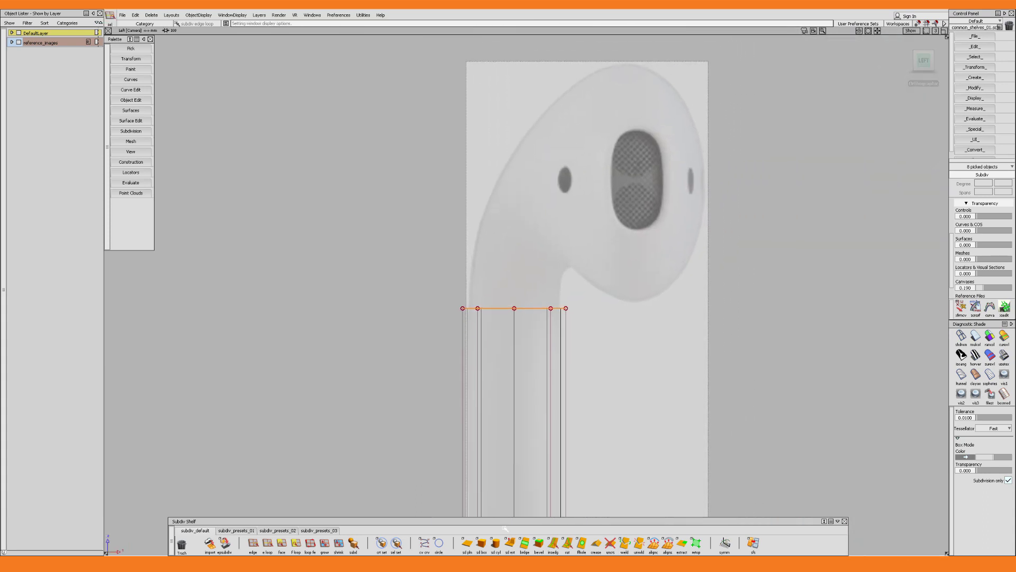
Extrude the top edge loop up into the head, tilting and widening it to follow the stem's bend
{"action": "left_click", "coordinate": [510, 544]}
{"action": "left_click_drag", "start_coordinate": [514, 270], "coordinate": [570, 283]}
{"action": "mouse_move", "coordinate": [563, 236]}
{"action": "left_mouse_down"}
{"action": "mouse_move", "coordinate": [556, 223]}
{"action": "mouse_move", "coordinate": [565, 218]}
{"action": "mouse_move", "coordinate": [556, 242]}
{"action": "mouse_move", "coordinate": [566, 219]}
{"action": "left_mouse_up"}
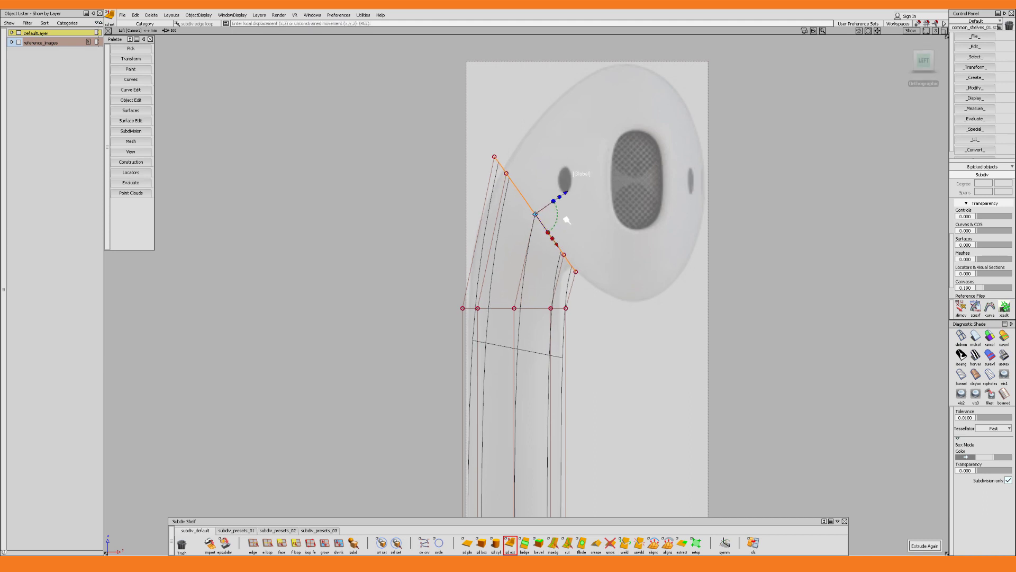
{"action": "right_click_drag", "start_coordinate": [570, 246], "coordinate": [566, 253], "text": "alt+shift"}
Insert a perpendicular edge loop across the middle of the extruded section, using a relative parameter of 0.5
{"action": "double_click", "coordinate": [553, 543]}
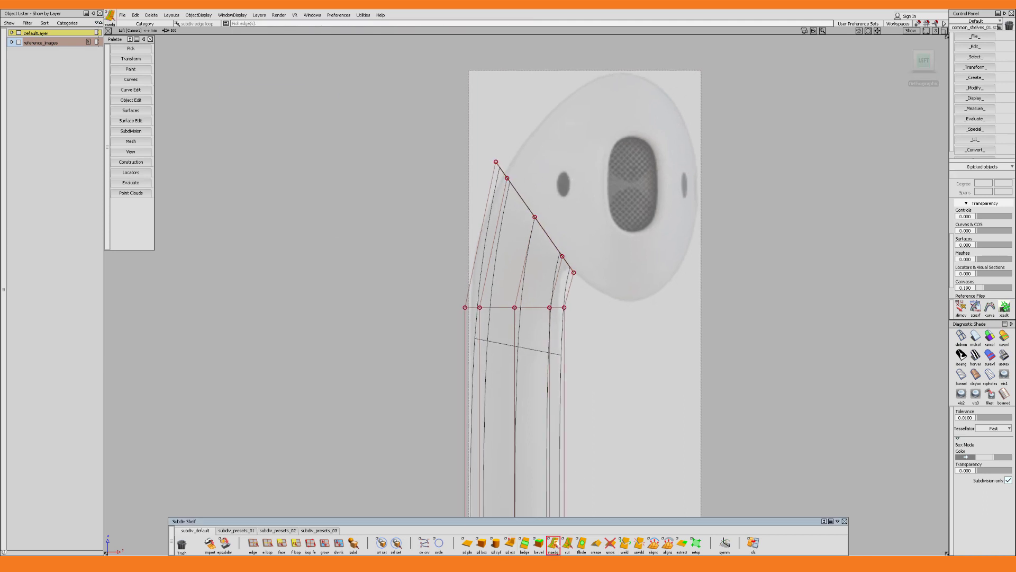
{"action": "left_click", "coordinate": [522, 279]}
{"action": "left_click", "coordinate": [533, 290]}
{"action": "left_click_drag", "start_coordinate": [529, 290], "coordinate": [477, 209], "text": "alt+shift"}
{"action": "key", "text": "ctrl+z"}
{"action": "key", "text": "F6"}
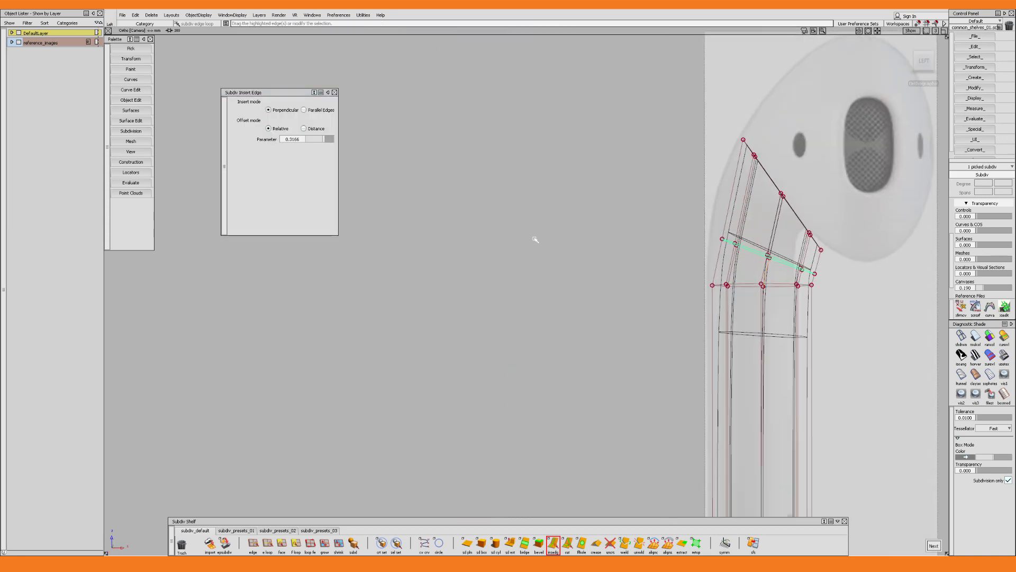
{"action": "middle_click_drag", "start_coordinate": [636, 255], "coordinate": [387, 278], "text": "alt+shift"}
{"action": "right_click_drag", "start_coordinate": [388, 278], "coordinate": [417, 216], "text": "alt+shift"}
{"action": "left_click_drag", "start_coordinate": [323, 139], "coordinate": [327, 138]}
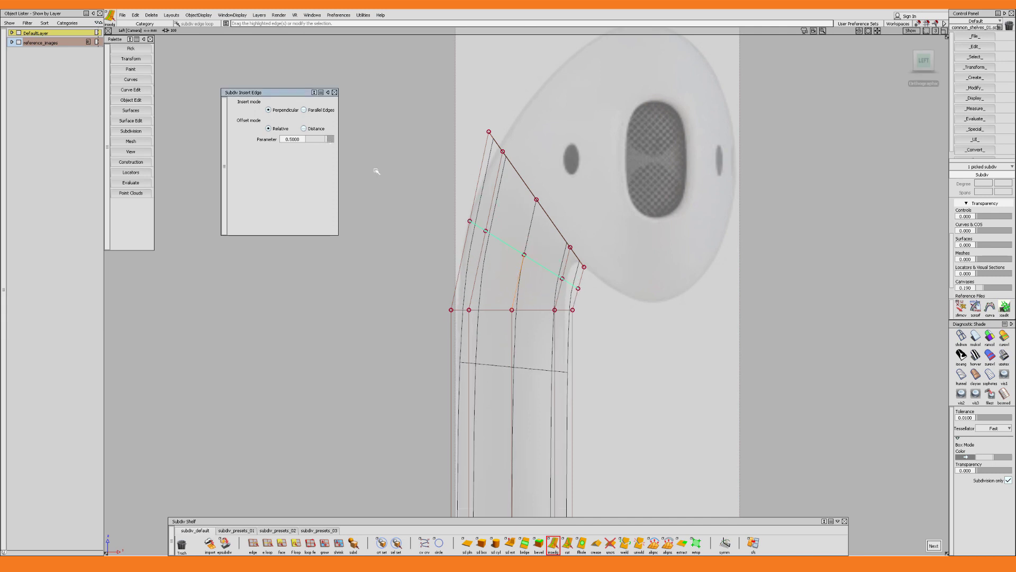
Move the inserted edge loop so the bend follows the canvas outline between stem and head
{"action": "key", "text": "w"}
{"action": "right_click_drag", "start_coordinate": [532, 263], "coordinate": [544, 253], "text": "alt+shift"}
{"action": "left_click_drag", "start_coordinate": [560, 249], "coordinate": [554, 249]}
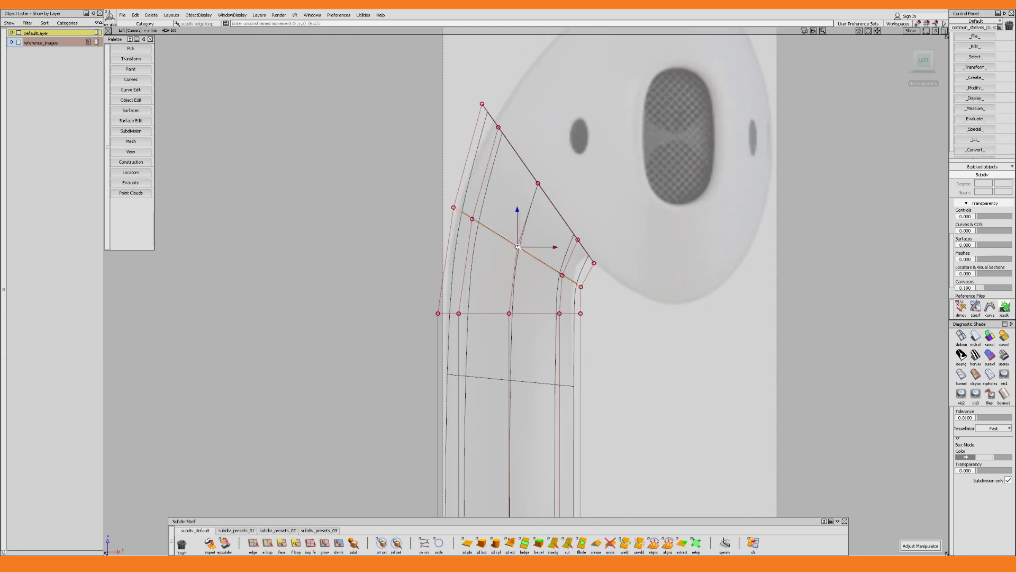
{"action": "left_click_drag", "start_coordinate": [518, 247], "coordinate": [520, 245]}
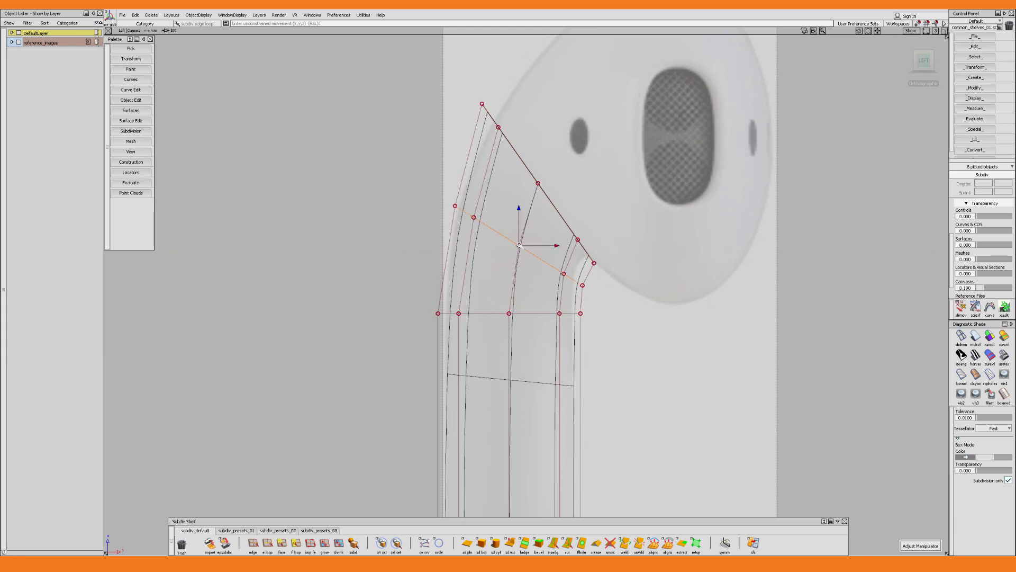
{"action": "key", "text": "w"}
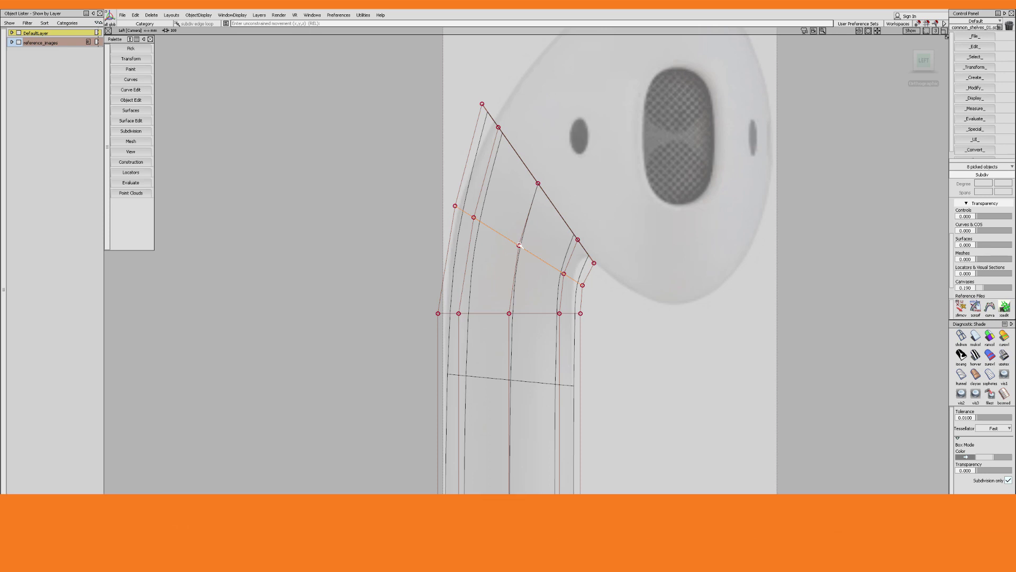
Align the manipulator to the inserted loop's tilt, scale the loop slightly wider along it, and nudge the loop toward the stem's outer curve
{"action": "key", "text": "q"}
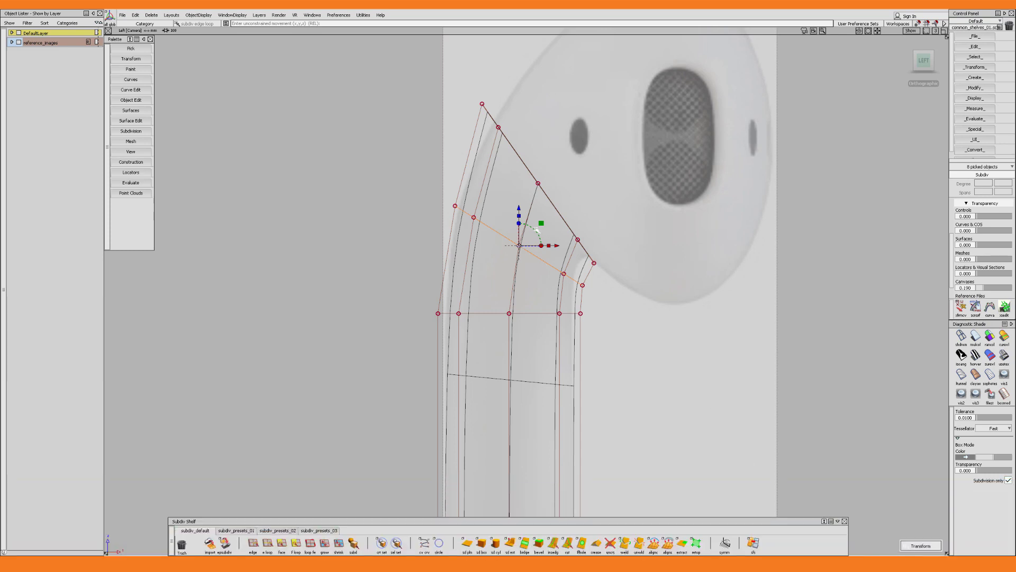
{"action": "left_click", "coordinate": [537, 231]}
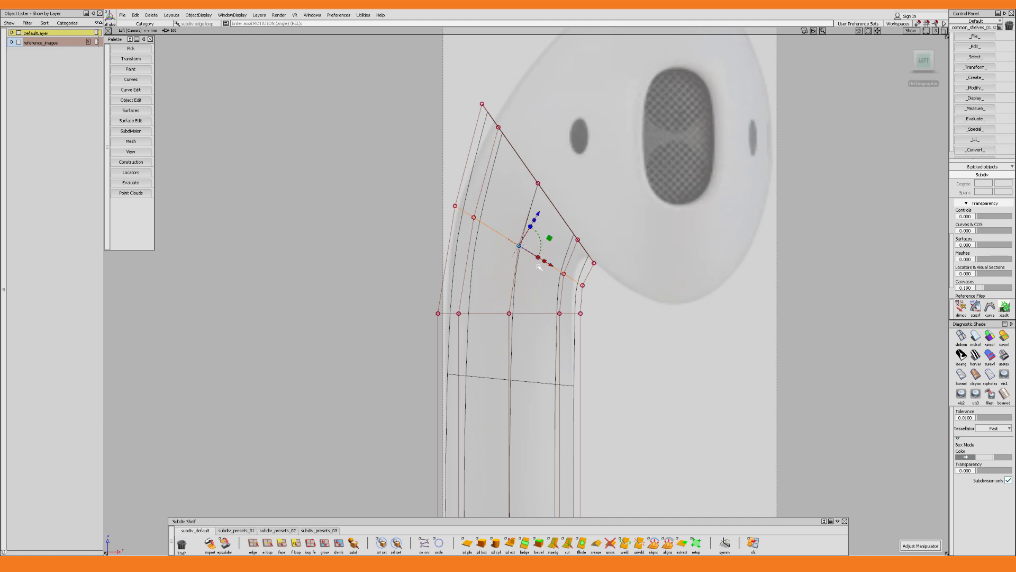
{"action": "left_click_drag", "start_coordinate": [544, 261], "coordinate": [545, 261]}
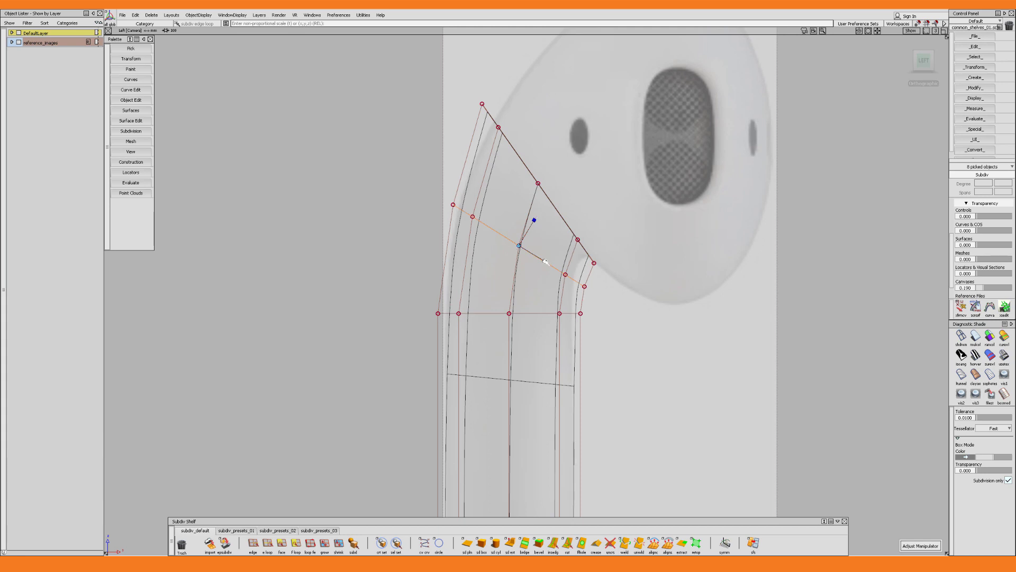
{"action": "key", "text": "w"}
{"action": "left_click_drag", "start_coordinate": [543, 224], "coordinate": [540, 222]}
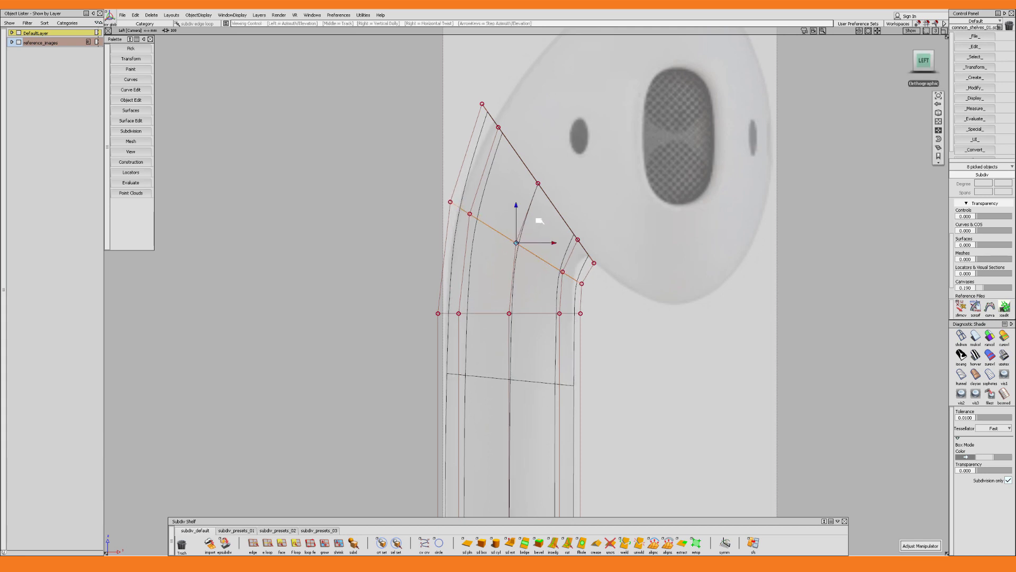
{"action": "right_click_drag", "start_coordinate": [540, 222], "coordinate": [549, 235], "text": "alt+shift"}
{"action": "left_click_drag", "start_coordinate": [558, 257], "coordinate": [557, 257]}
Turn on shaded display and orbit around to the stem's bent upper end
{"action": "right_click_drag", "start_coordinate": [555, 260], "coordinate": [511, 296], "text": "alt+shift"}
{"action": "left_click_drag", "start_coordinate": [511, 297], "coordinate": [573, 314], "text": "alt+shift"}
{"action": "key", "text": "5"}
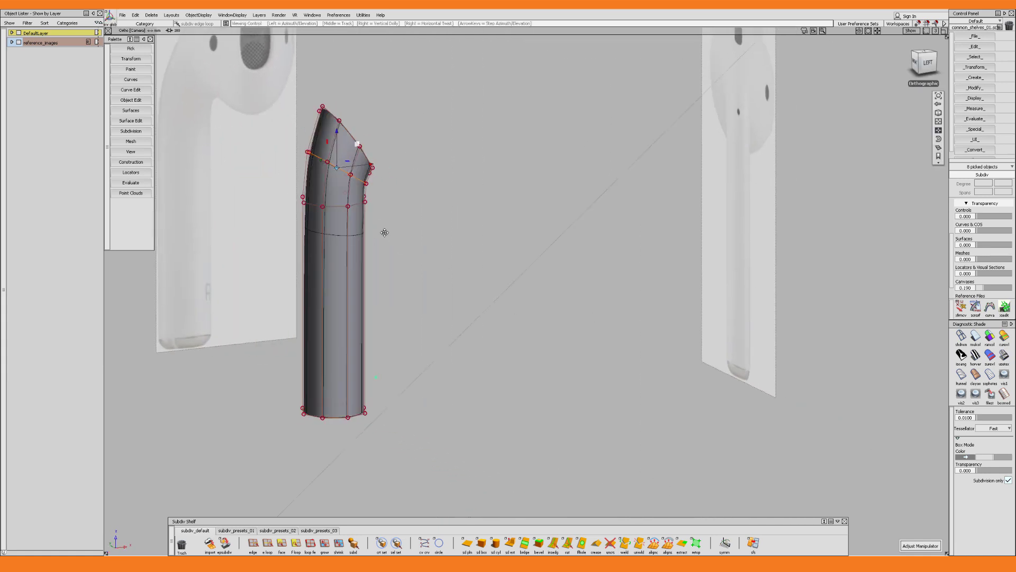
{"action": "middle_click_drag", "start_coordinate": [383, 231], "coordinate": [570, 351], "text": "alt+shift"}
{"action": "left_click_drag", "start_coordinate": [480, 326], "coordinate": [516, 300], "text": "alt+shift"}
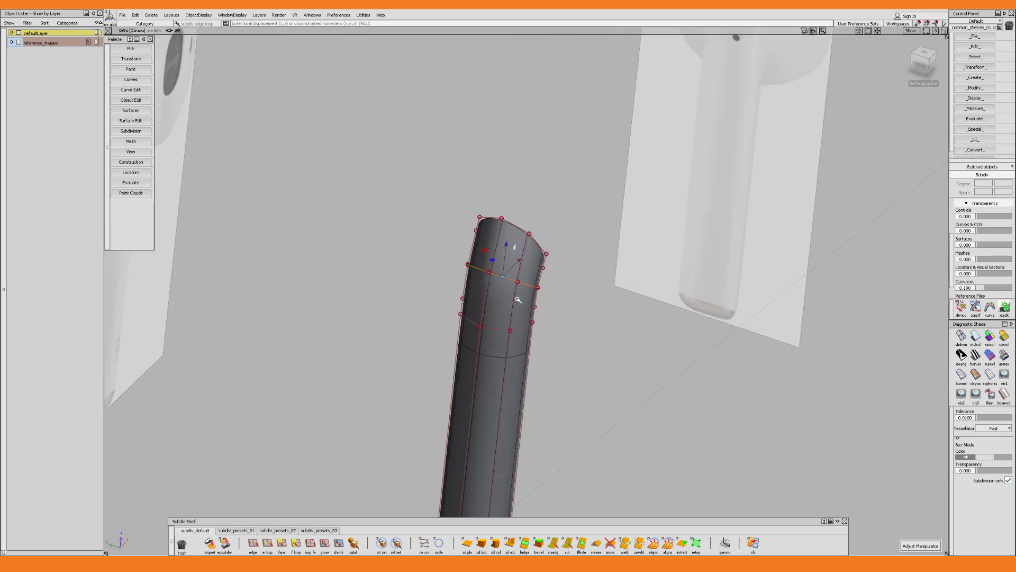
Scale the stem's two upper edge loops slightly wider sideways so the stem flares toward the head
{"action": "key", "text": "e"}
{"action": "left_click", "coordinate": [517, 233]}
{"action": "left_click_drag", "start_coordinate": [517, 236], "coordinate": [483, 233], "text": "alt+shift"}
{"action": "key", "text": "r"}
{"action": "key", "text": "e"}
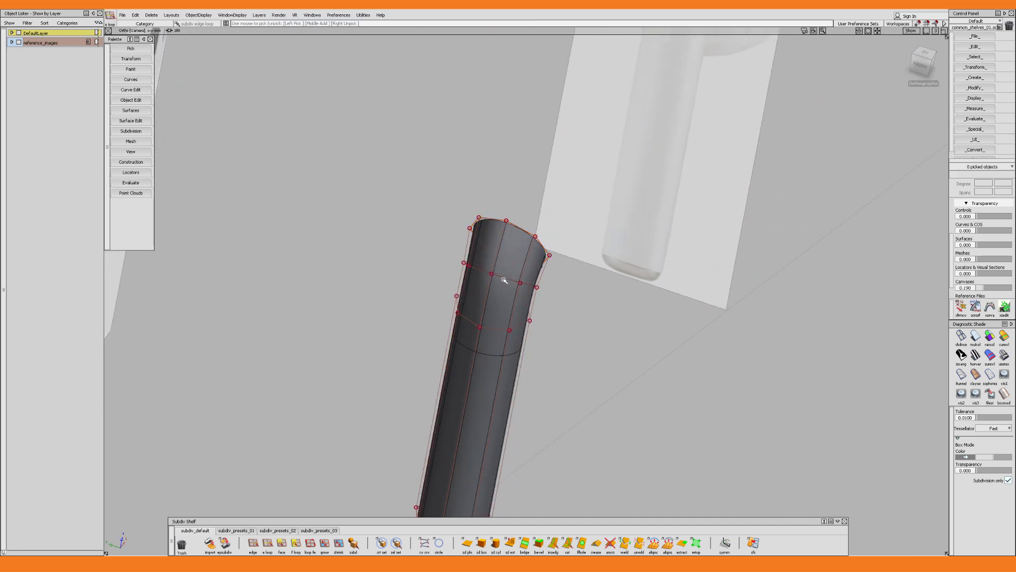
{"action": "left_click", "coordinate": [505, 280]}
{"action": "mouse_move", "coordinate": [488, 271]}
{"action": "left_mouse_down", "text": "alt+shift"}
{"action": "mouse_move", "coordinate": [472, 266]}
{"action": "mouse_move", "coordinate": [507, 271]}
{"action": "left_mouse_up", "text": "alt+shift"}
{"action": "key", "text": "s"}
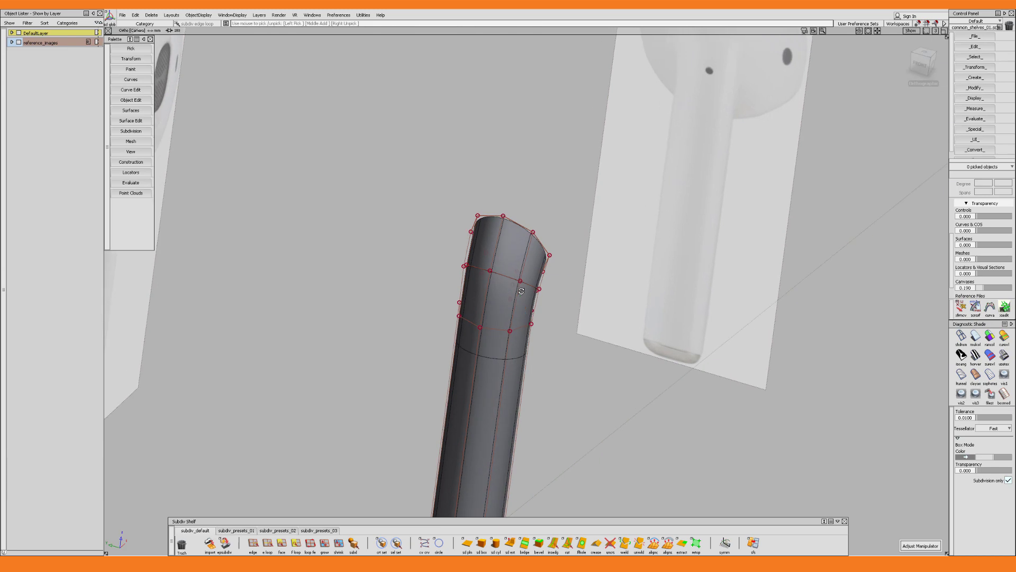
Clear the selection and examine the shaded stem's bend from several angles
{"action": "key", "text": "e"}
{"action": "left_click", "coordinate": [605, 307]}
{"action": "left_click_drag", "start_coordinate": [606, 306], "coordinate": [492, 303], "text": "alt+shift"}
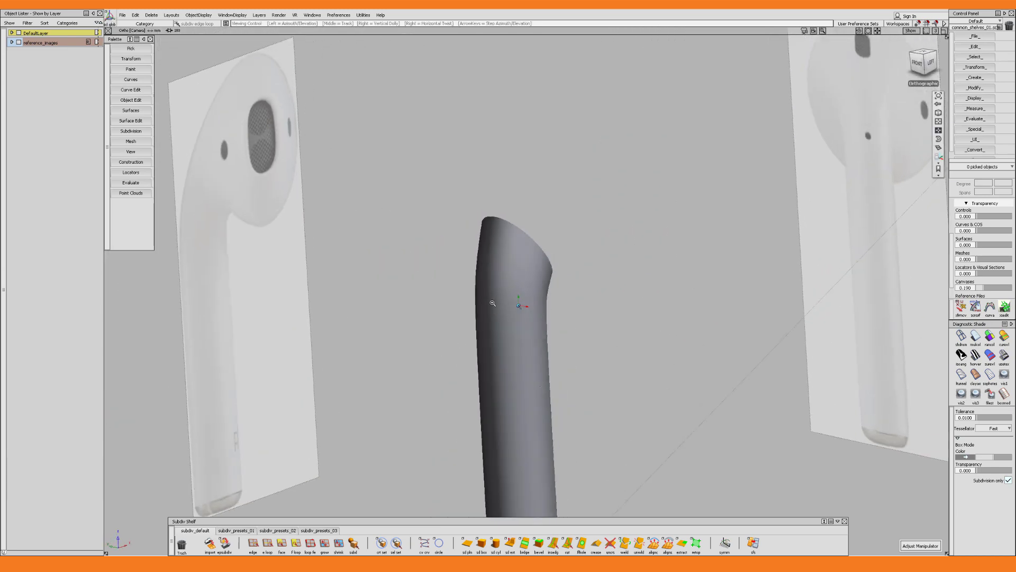
{"action": "right_click_drag", "start_coordinate": [492, 302], "coordinate": [500, 320], "text": "alt+shift"}
{"action": "middle_click_drag", "start_coordinate": [499, 320], "coordinate": [514, 270], "text": "alt+shift"}
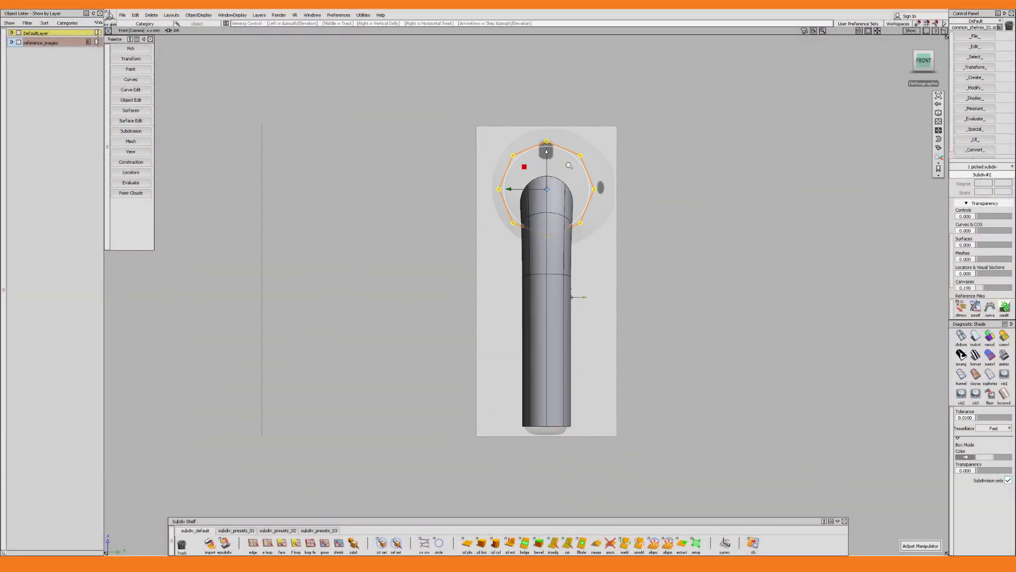
Place a subdiv cylinder with 8 radial spans over the head in the front view and scale it to the head's outline
{"action": "right_click_drag", "start_coordinate": [569, 165], "coordinate": [577, 183], "text": "alt+shift"}
{"action": "left_click_drag", "start_coordinate": [547, 221], "coordinate": [562, 220]}
{"action": "right_click_drag", "start_coordinate": [741, 254], "coordinate": [771, 259], "text": "alt+shift"}
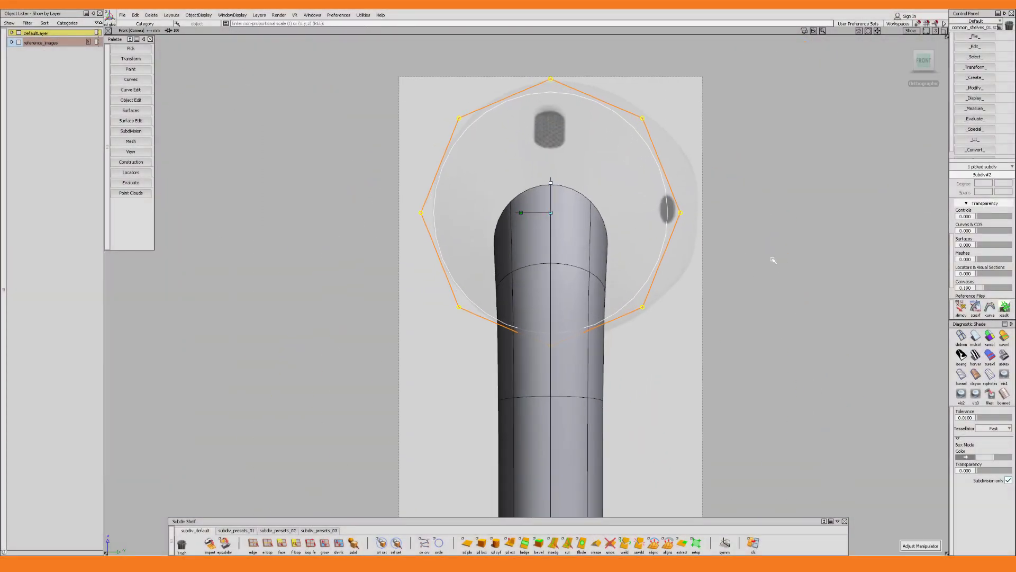
{"action": "left_click_drag", "start_coordinate": [771, 259], "coordinate": [764, 250]}
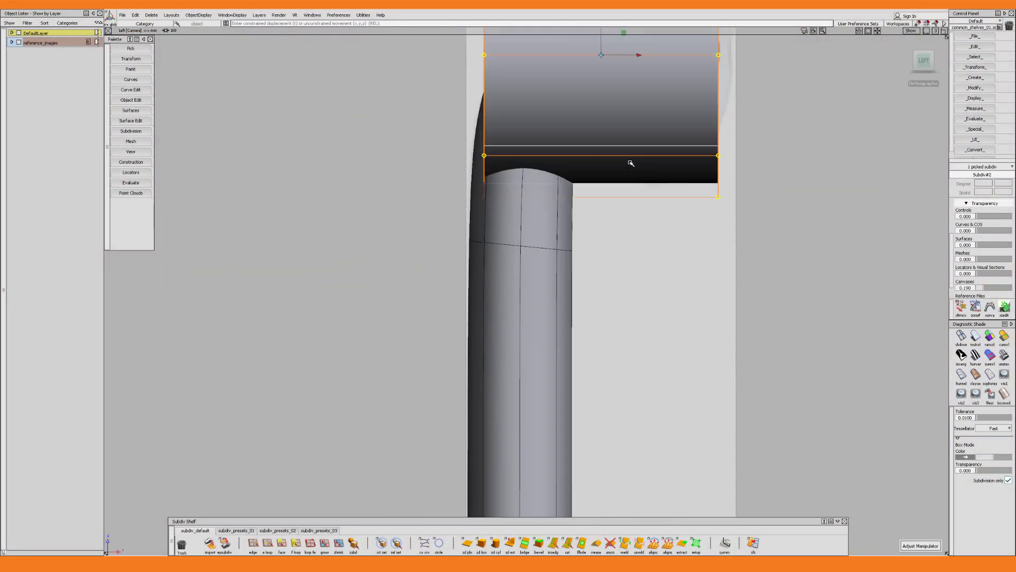
Select an end row of the head cylinder's control points and move it to adjust the cylinder's depth
{"action": "left_click_drag", "start_coordinate": [676, 397], "coordinate": [578, 66]}
{"action": "mouse_move", "coordinate": [586, 213]}
{"action": "left_mouse_down"}
{"action": "mouse_move", "coordinate": [705, 236]}
{"action": "mouse_move", "coordinate": [594, 202]}
{"action": "left_mouse_up"}
{"action": "right_click_drag", "start_coordinate": [688, 195], "coordinate": [678, 199], "text": "alt+shift"}
Pick the head cylinder's outer open edge loop and close it with Fill Hole in Single Face mode
{"action": "mouse_move", "coordinate": [678, 200]}
{"action": "left_mouse_down", "text": "alt+shift"}
{"action": "mouse_move", "coordinate": [730, 258]}
{"action": "mouse_move", "coordinate": [700, 269]}
{"action": "left_mouse_up", "text": "alt+shift"}
{"action": "left_click_drag", "start_coordinate": [656, 279], "coordinate": [708, 289]}
{"action": "left_click_drag", "start_coordinate": [703, 291], "coordinate": [697, 290], "text": "alt+shift"}
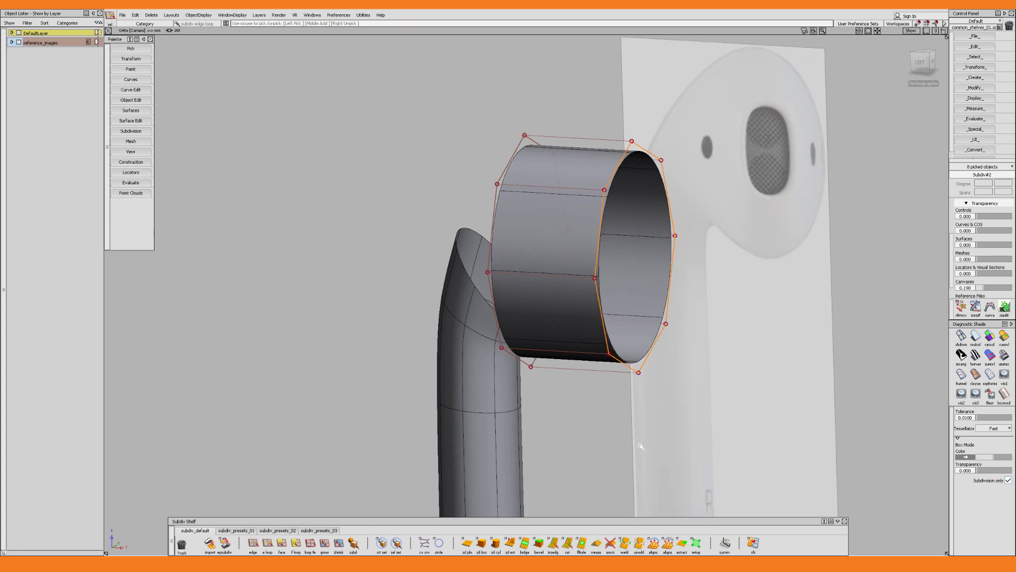
{"action": "left_click", "coordinate": [582, 543]}
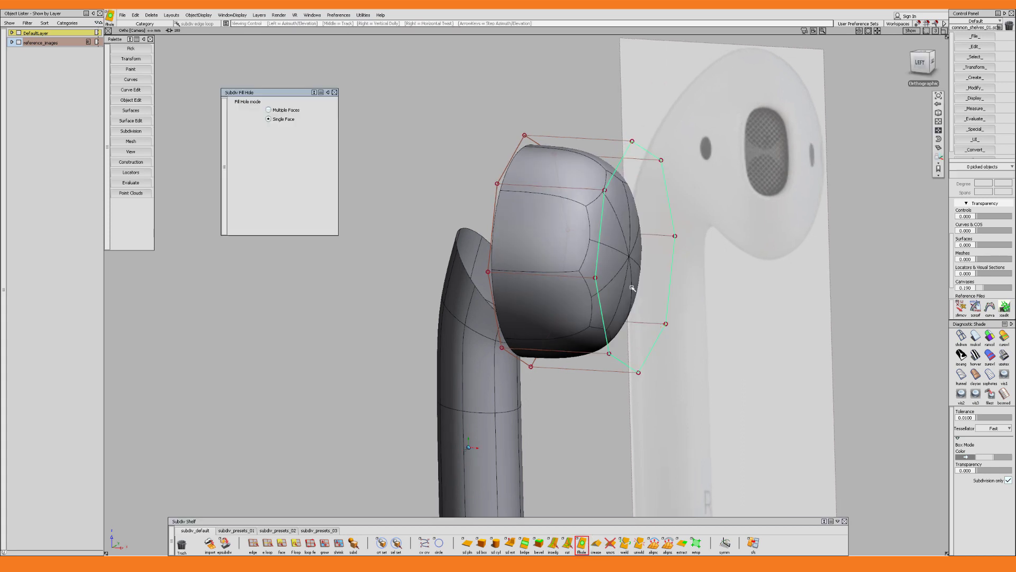
{"action": "left_click_drag", "start_coordinate": [632, 289], "coordinate": [635, 284], "text": "alt+shift"}
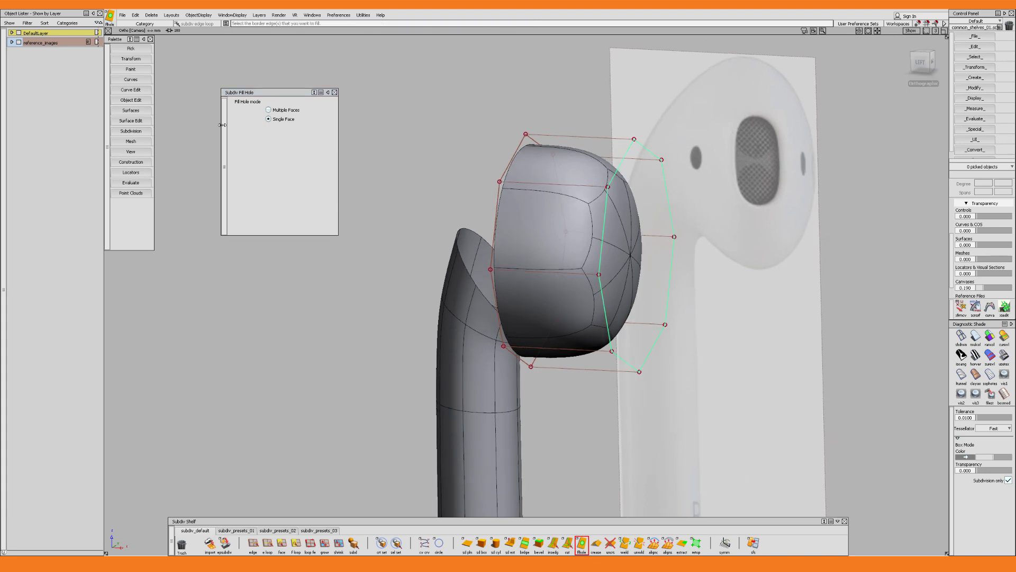
Compare the filled head cylinder in wireframe, shaded box and smooth display
{"action": "left_click_drag", "start_coordinate": [678, 225], "coordinate": [657, 247], "text": "alt+shift"}
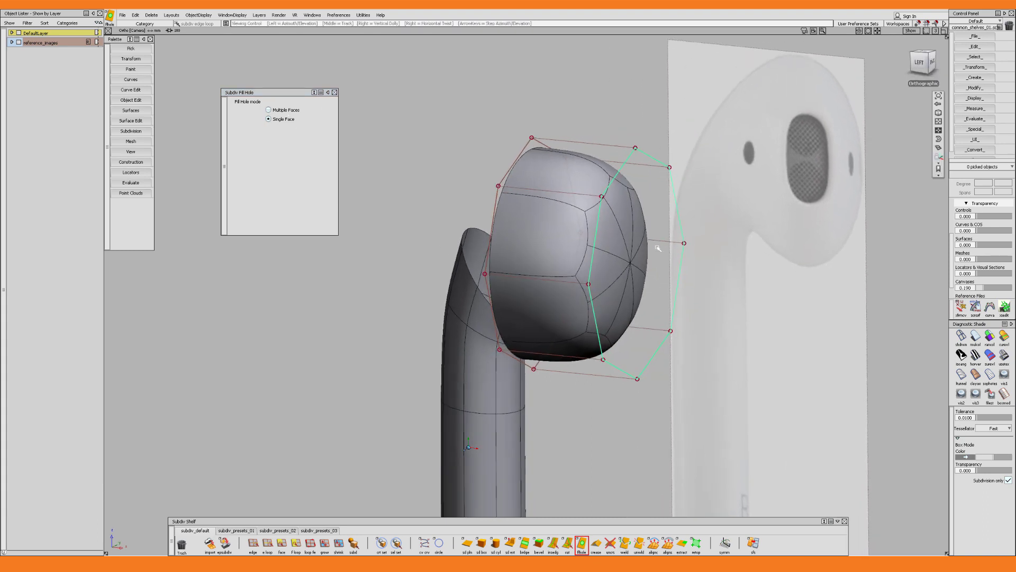
{"action": "key", "text": "5"}
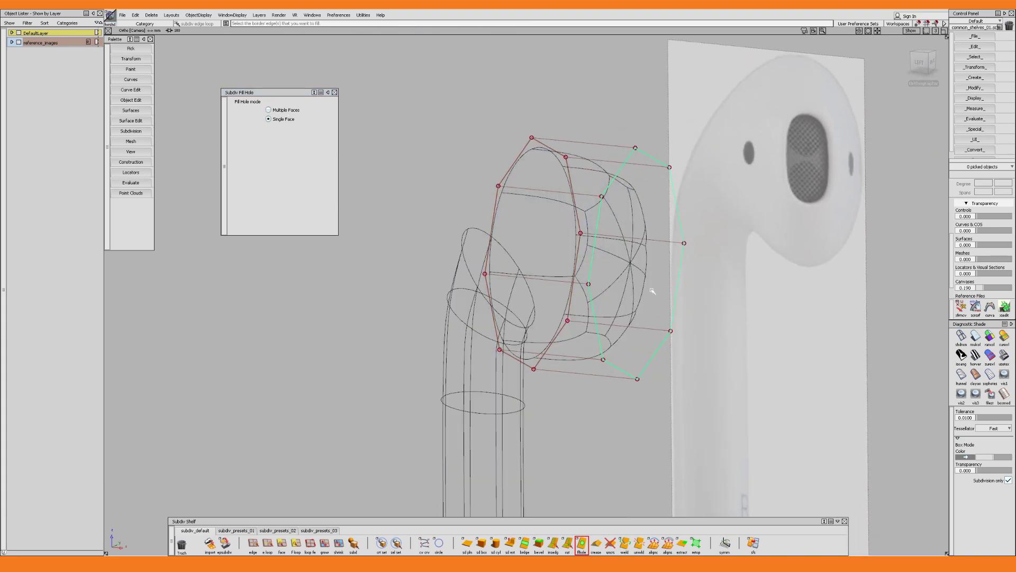
{"action": "key", "text": "5"}
{"action": "key", "text": "1"}
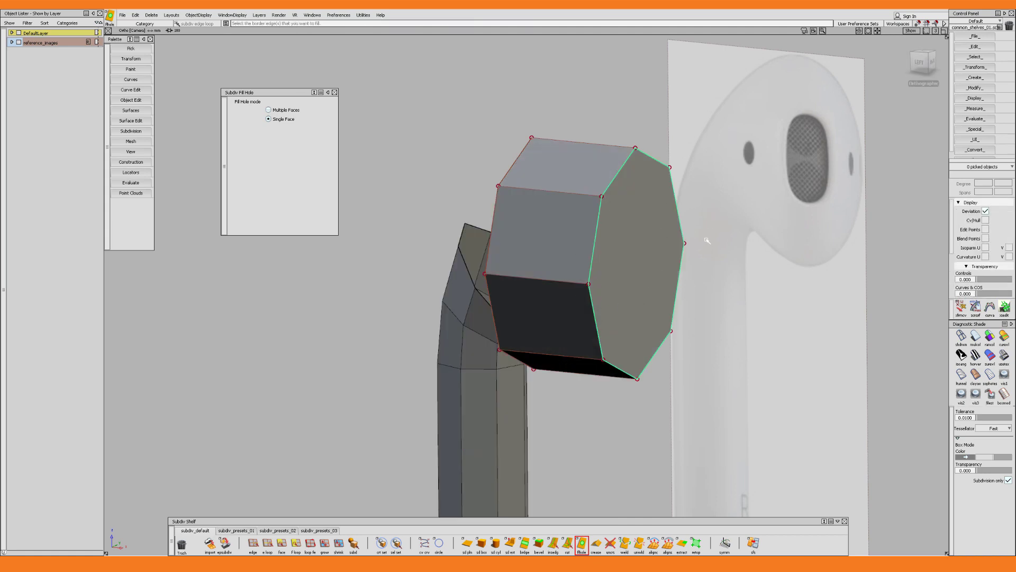
{"action": "key", "text": "3"}
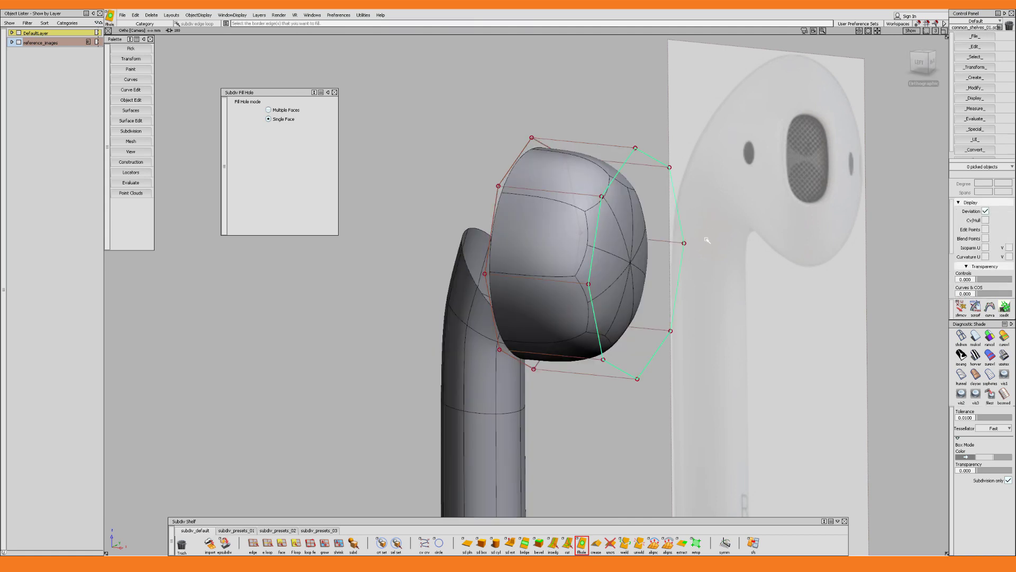
Cut the filled end face with Multicut between opposite control points, adding crossing horizontal and vertical edges
{"action": "left_click", "coordinate": [567, 543]}
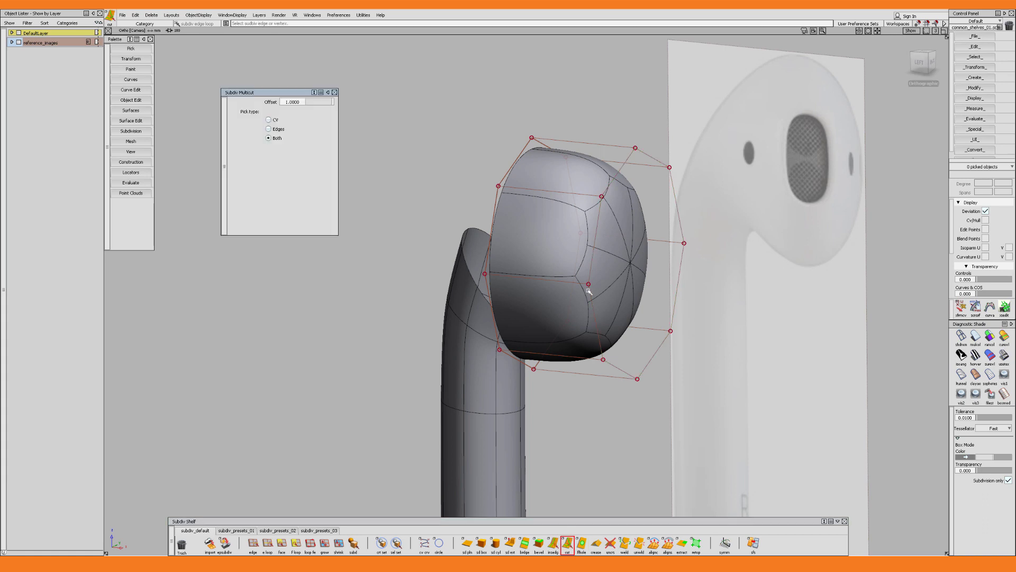
{"action": "left_click", "coordinate": [683, 244]}
{"action": "key", "text": "space"}
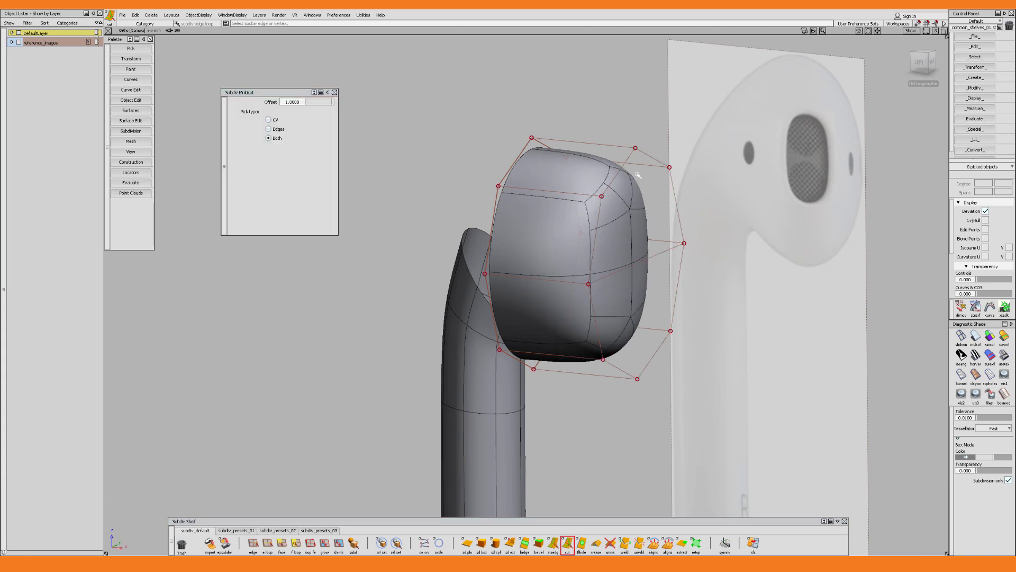
{"action": "left_click", "coordinate": [635, 148]}
{"action": "left_click", "coordinate": [637, 378]}
{"action": "key", "text": "space"}
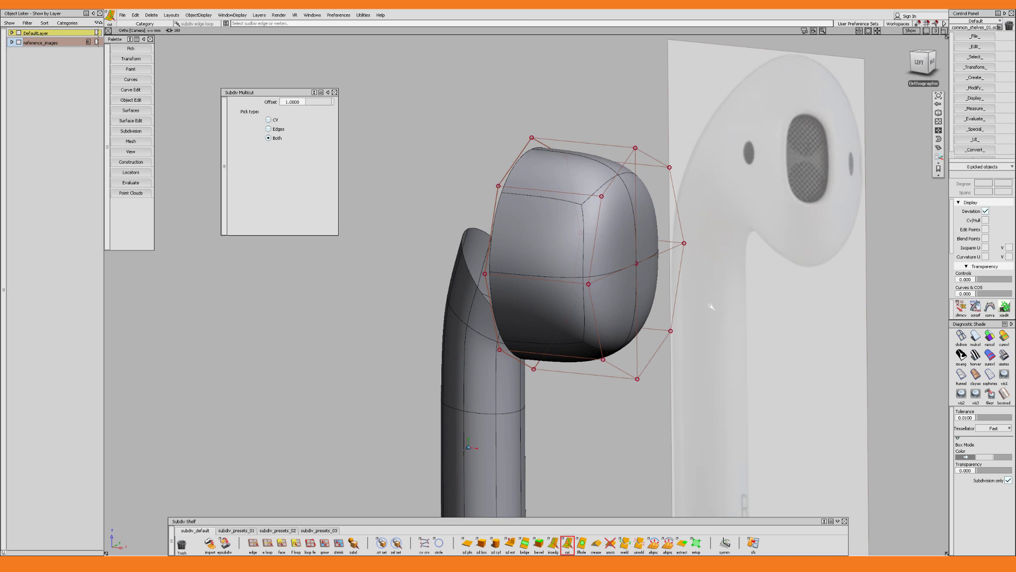
Pull the centre control point of the head's filled end face outward to give the cap a rounded dome
{"action": "left_click_drag", "start_coordinate": [711, 306], "coordinate": [696, 294], "text": "alt+shift"}
{"action": "key", "text": "q"}
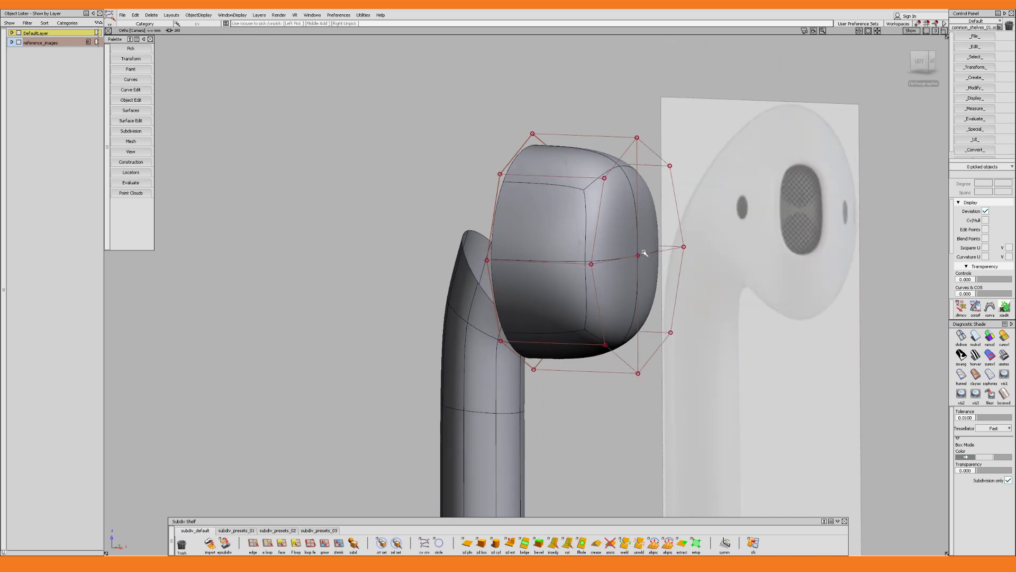
{"action": "left_click", "coordinate": [638, 255]}
{"action": "key", "text": "w"}
{"action": "left_click_drag", "start_coordinate": [668, 258], "coordinate": [706, 259]}
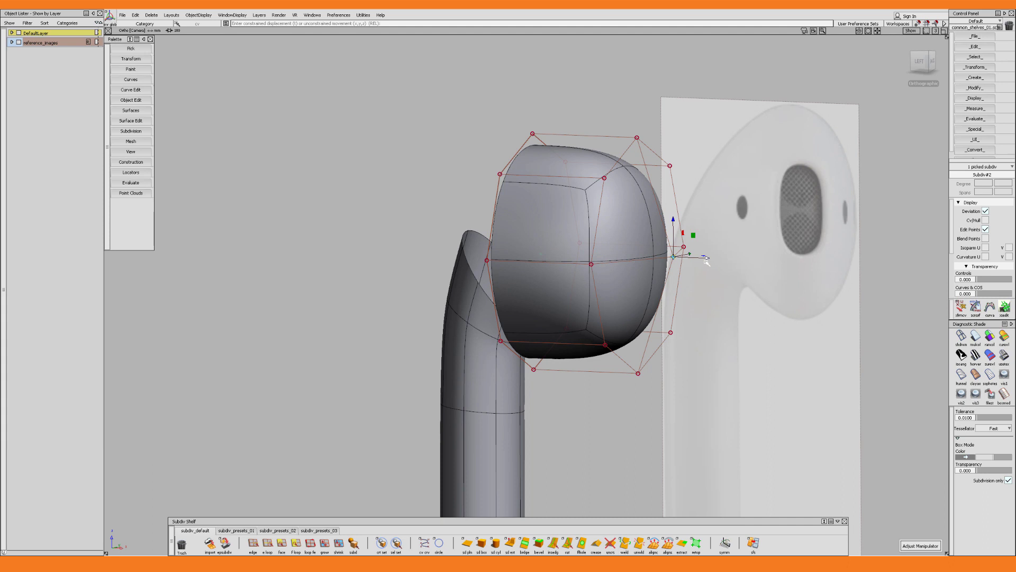
In the left wireframe view, select the head's capped-end control points and move them to fit the reference's outer edge
{"action": "key", "text": "F6"}
{"action": "key", "text": "4"}
{"action": "middle_click_drag", "start_coordinate": [676, 207], "coordinate": [660, 300], "text": "alt+shift"}
{"action": "key", "text": "q"}
{"action": "left_click_drag", "start_coordinate": [741, 381], "coordinate": [628, 94]}
{"action": "key", "text": "w"}
{"action": "left_click_drag", "start_coordinate": [717, 230], "coordinate": [698, 230]}
{"action": "right_click_drag", "start_coordinate": [698, 231], "coordinate": [691, 251], "text": "alt+shift"}
{"action": "middle_click_drag", "start_coordinate": [690, 251], "coordinate": [667, 281], "text": "alt+shift"}
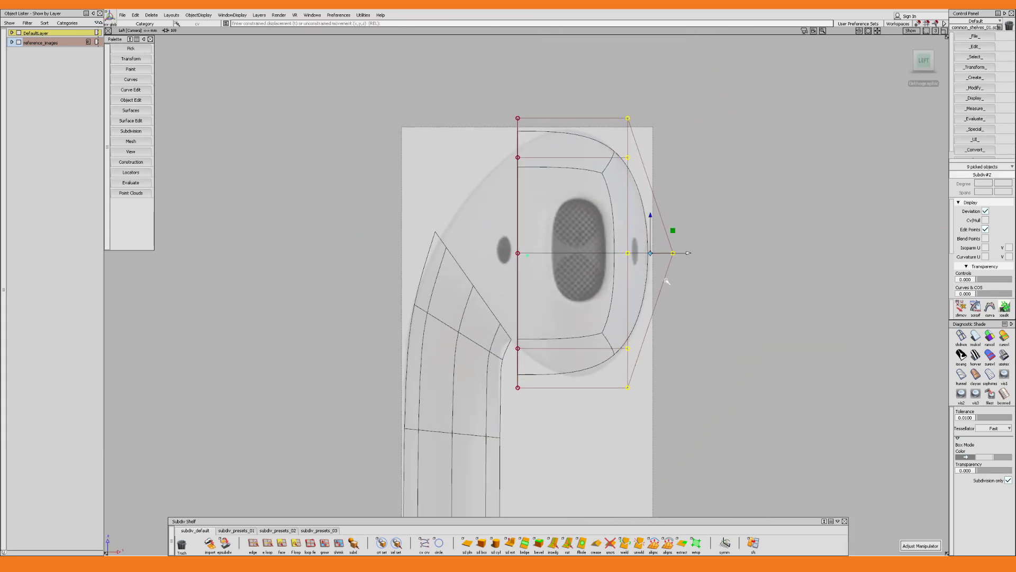
Insert a perpendicular edge loop around the middle of the head cylinder
{"action": "left_click", "coordinate": [553, 543]}
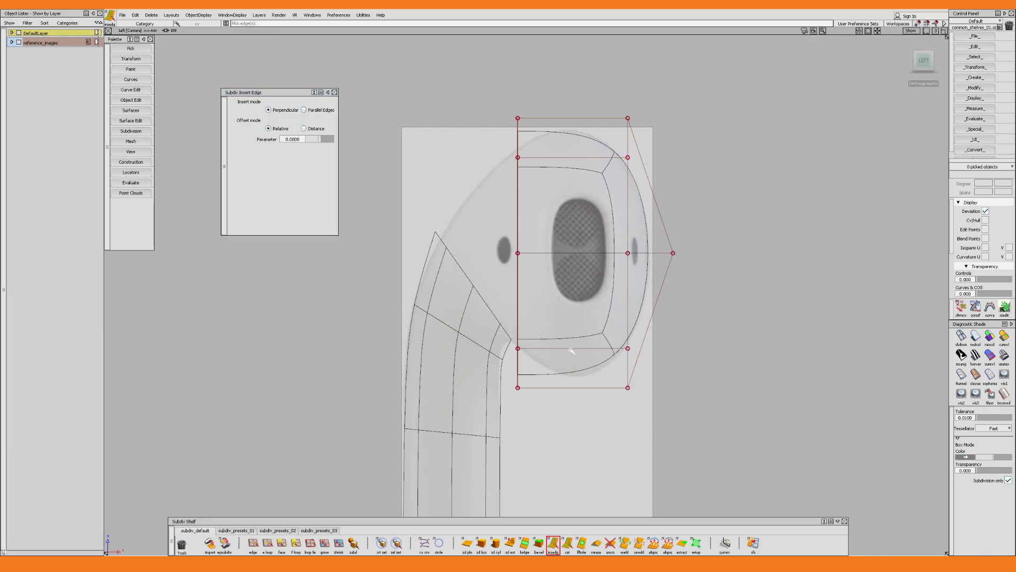
{"action": "left_click", "coordinate": [581, 362]}
{"action": "mouse_move", "coordinate": [578, 349]}
{"action": "left_mouse_down", "text": "alt+shift"}
{"action": "mouse_move", "coordinate": [589, 354]}
{"action": "mouse_move", "coordinate": [577, 344]}
{"action": "left_mouse_up", "text": "alt+shift"}
{"action": "left_click", "coordinate": [925, 62]}
{"action": "right_click_drag", "start_coordinate": [463, 470], "coordinate": [479, 445], "text": "ctrl+shift"}
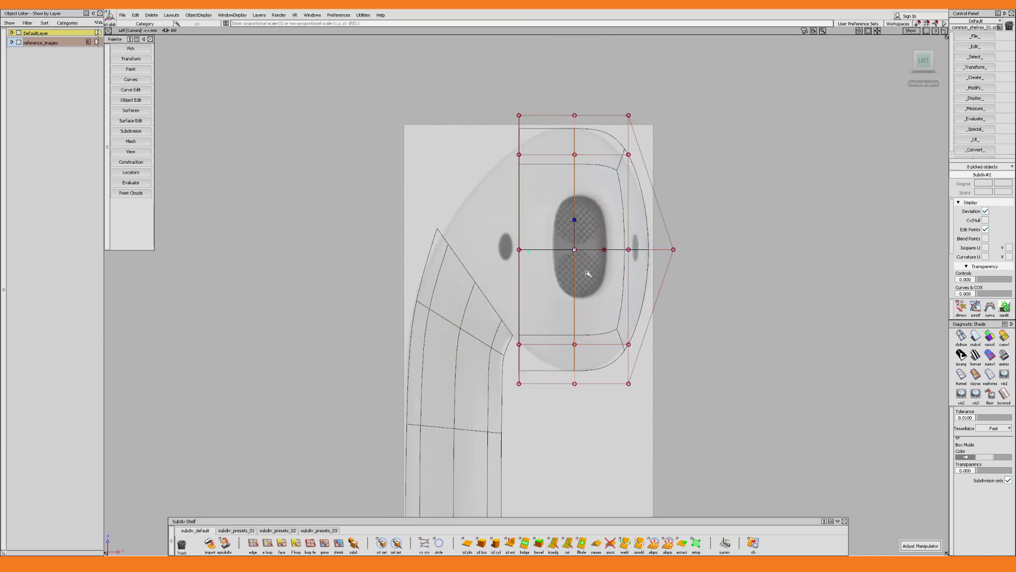
Enlarge and shift the head's middle edge loop over the reference, and scale down the capped-end control points
{"action": "left_click_drag", "start_coordinate": [575, 250], "coordinate": [579, 250]}
{"action": "right_click_drag", "start_coordinate": [581, 251], "coordinate": [581, 227], "text": "ctrl+shift"}
{"action": "middle_click_drag", "start_coordinate": [582, 233], "coordinate": [588, 232]}
{"action": "left_click_drag", "start_coordinate": [617, 96], "coordinate": [688, 405]}
{"action": "right_click_drag", "start_coordinate": [651, 264], "coordinate": [667, 241], "text": "ctrl+shift"}
{"action": "left_click_drag", "start_coordinate": [650, 250], "coordinate": [647, 250]}
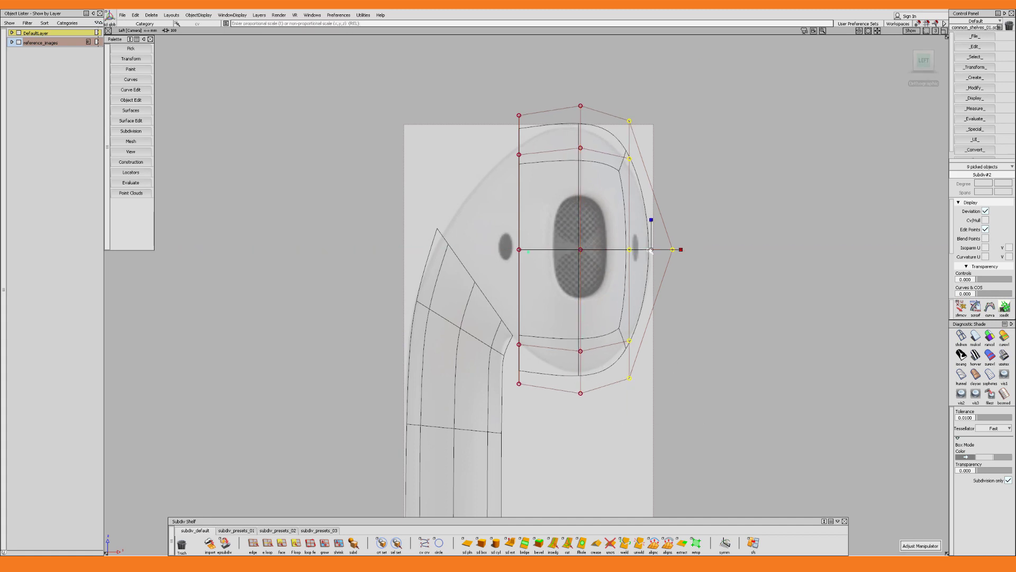
Try a further scale and shift of the head's capped-end control points, and undo the last three changes
{"action": "right_click_drag", "start_coordinate": [643, 246], "coordinate": [642, 224], "text": "ctrl+shift"}
{"action": "middle_click_drag", "start_coordinate": [642, 224], "coordinate": [639, 224]}
{"action": "left_click_drag", "start_coordinate": [616, 82], "coordinate": [644, 387]}
{"action": "left_click_drag", "start_coordinate": [666, 249], "coordinate": [673, 251]}
{"action": "key", "text": "ctrl+z"}
{"action": "key", "text": "ctrl+z"}
{"action": "key", "text": "ctrl+z"}
Scale down the middle row and the capped-end rows of the head so its outline follows the reference
{"action": "right_click_drag", "start_coordinate": [661, 265], "coordinate": [678, 241], "text": "ctrl+shift"}
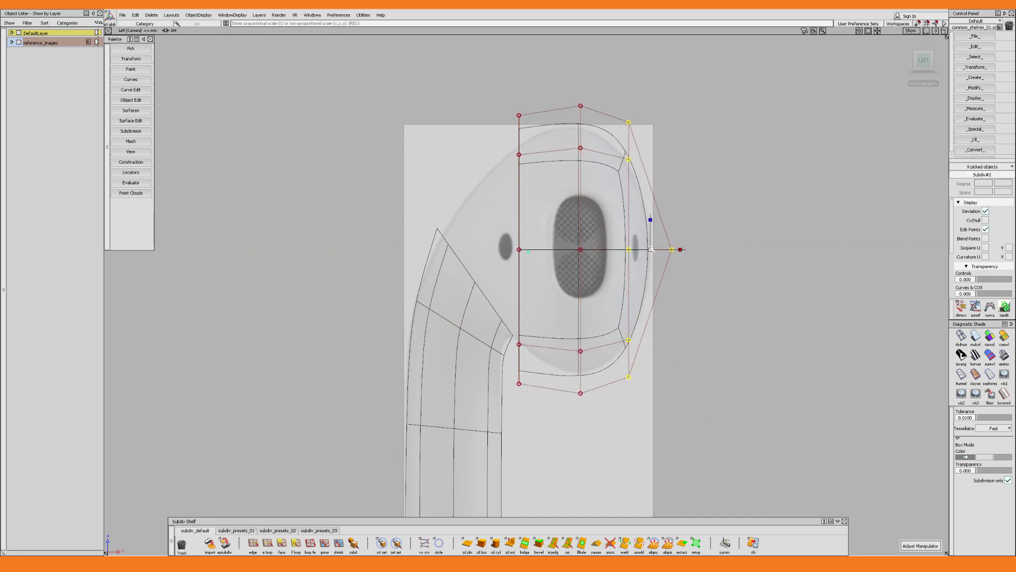
{"action": "left_click_drag", "start_coordinate": [651, 249], "coordinate": [649, 249]}
{"action": "left_click_drag", "start_coordinate": [566, 87], "coordinate": [596, 410]}
{"action": "left_click_drag", "start_coordinate": [581, 250], "coordinate": [578, 250]}
{"action": "left_click_drag", "start_coordinate": [615, 90], "coordinate": [689, 405]}
{"action": "right_click_drag", "start_coordinate": [654, 265], "coordinate": [670, 241], "text": "ctrl+shift"}
{"action": "left_click_drag", "start_coordinate": [651, 249], "coordinate": [647, 250]}
{"action": "right_click_drag", "start_coordinate": [647, 250], "coordinate": [647, 227], "text": "ctrl+shift"}
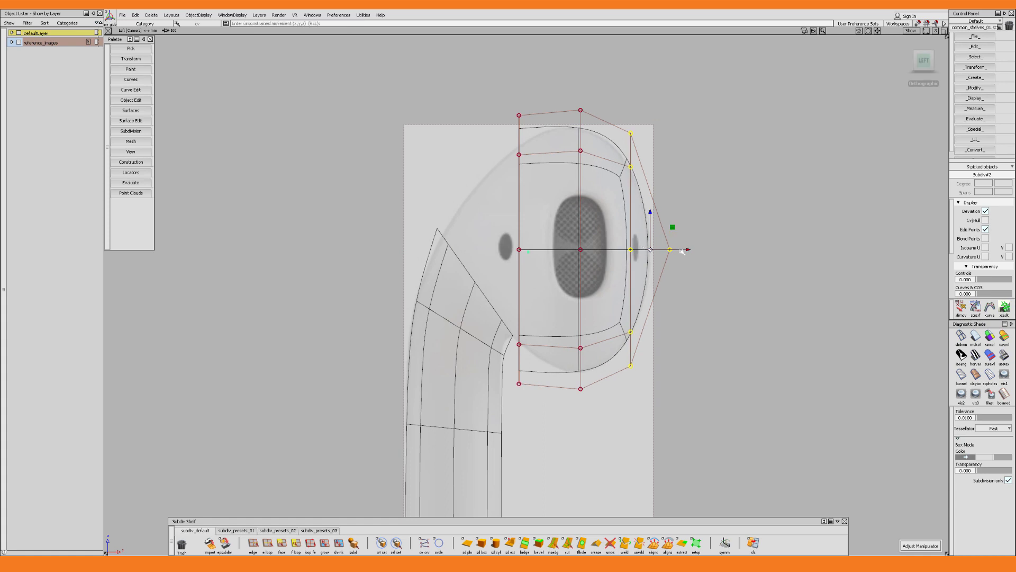
Fine-tune the horizontal position of the head's apex point and capped-end control points against the reference outline
{"action": "left_click_drag", "start_coordinate": [688, 250], "coordinate": [684, 250]}
{"action": "left_click", "coordinate": [667, 250]}
{"action": "left_click_drag", "start_coordinate": [705, 250], "coordinate": [712, 250]}
{"action": "left_click_drag", "start_coordinate": [616, 90], "coordinate": [693, 404]}
{"action": "right_click_drag", "start_coordinate": [669, 250], "coordinate": [669, 227], "text": "ctrl+shift"}
{"action": "middle_click_drag", "start_coordinate": [670, 227], "coordinate": [674, 228]}
{"action": "left_click_drag", "start_coordinate": [674, 228], "coordinate": [674, 252], "text": "ctrl+shift"}
{"action": "right_click_drag", "start_coordinate": [674, 251], "coordinate": [624, 243], "text": "alt+shift"}
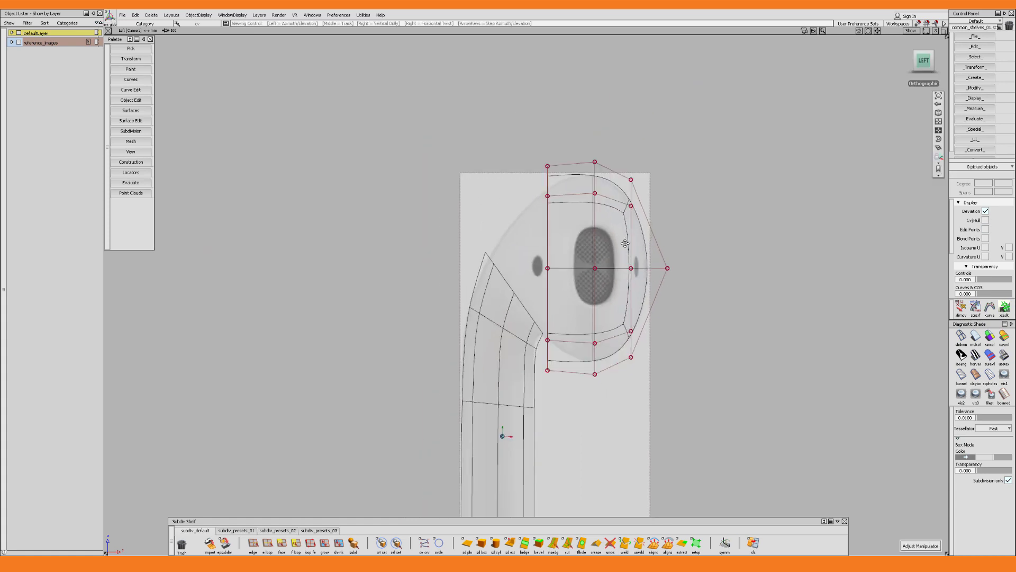
Show the stem and head in box mode and pick the open edge loops that face each other
{"action": "mouse_move", "coordinate": [624, 243]}
{"action": "left_mouse_down", "text": "alt+shift"}
{"action": "mouse_move", "coordinate": [651, 334]}
{"action": "mouse_move", "coordinate": [628, 327]}
{"action": "mouse_move", "coordinate": [646, 381]}
{"action": "left_mouse_up", "text": "alt+shift"}
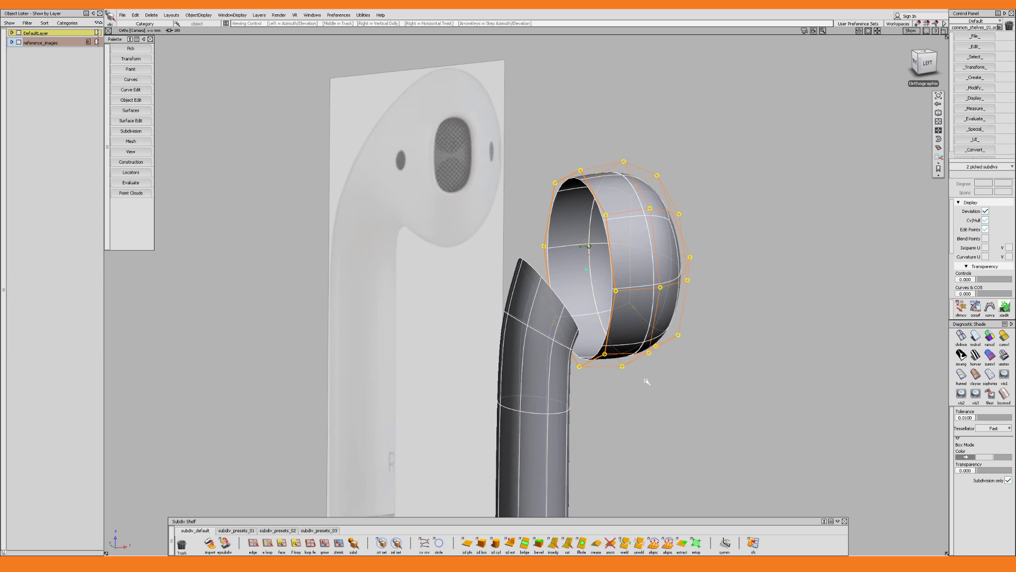
{"action": "key", "text": "alt+shift+b"}
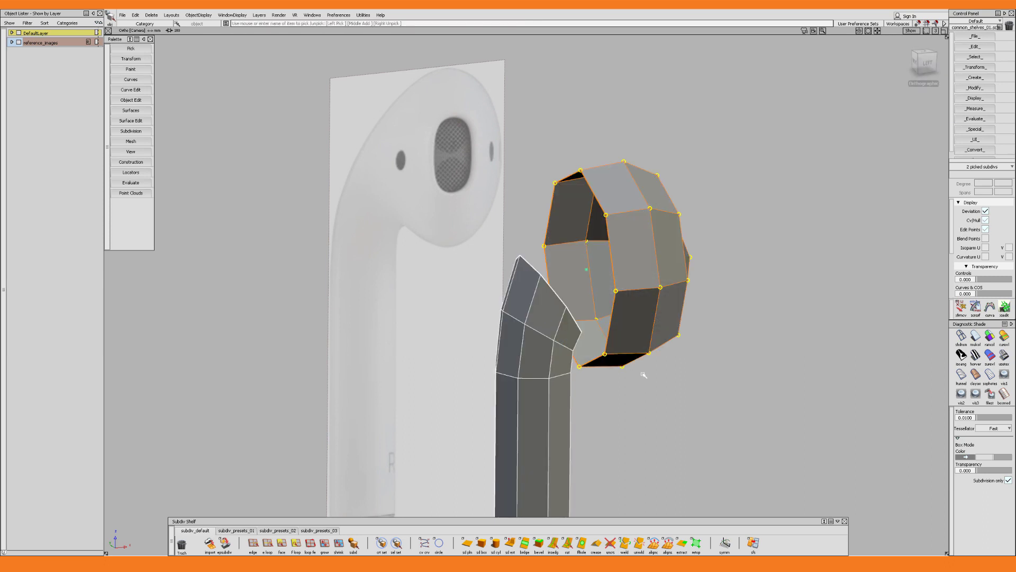
{"action": "mouse_move", "coordinate": [639, 332]}
{"action": "left_mouse_down", "text": "ctrl+shift"}
{"action": "mouse_move", "coordinate": [617, 324]}
{"action": "mouse_move", "coordinate": [633, 340]}
{"action": "left_mouse_up", "text": "ctrl+shift"}
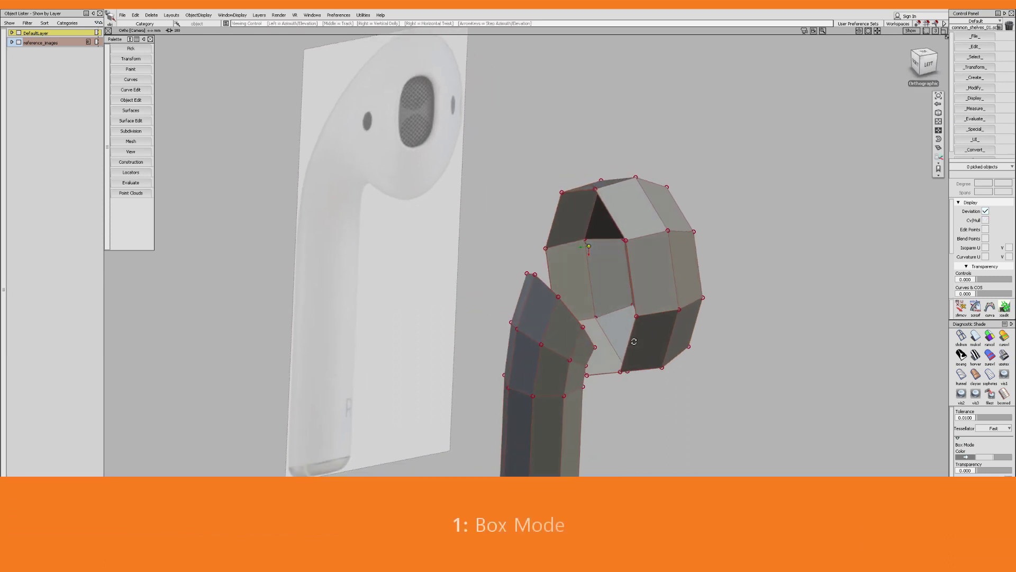
{"action": "key", "text": "ctrl+e"}
{"action": "left_click", "coordinate": [547, 286]}
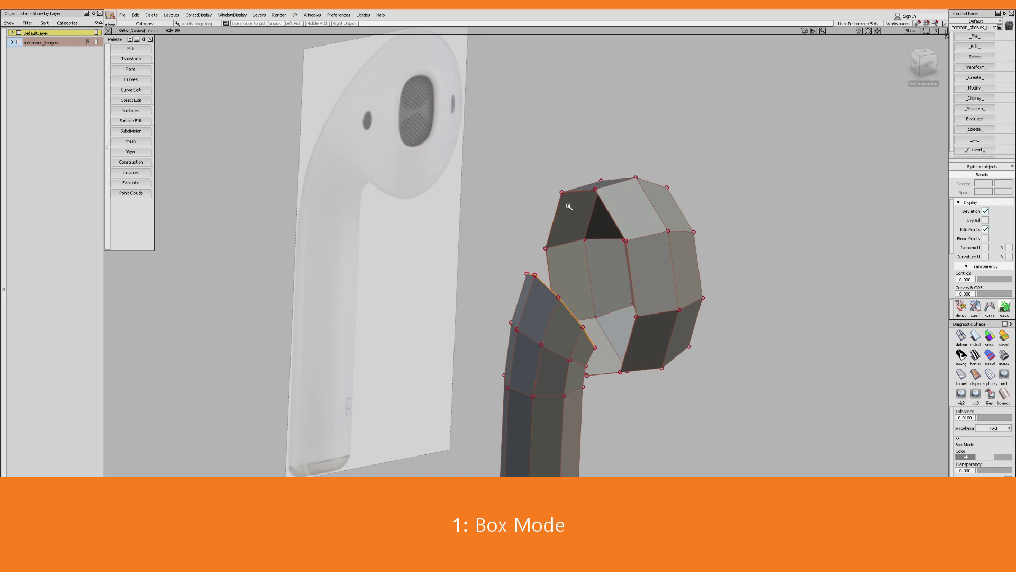
{"action": "left_click", "coordinate": [559, 210]}
{"action": "left_click_drag", "start_coordinate": [624, 270], "coordinate": [652, 274], "text": "alt+shift"}
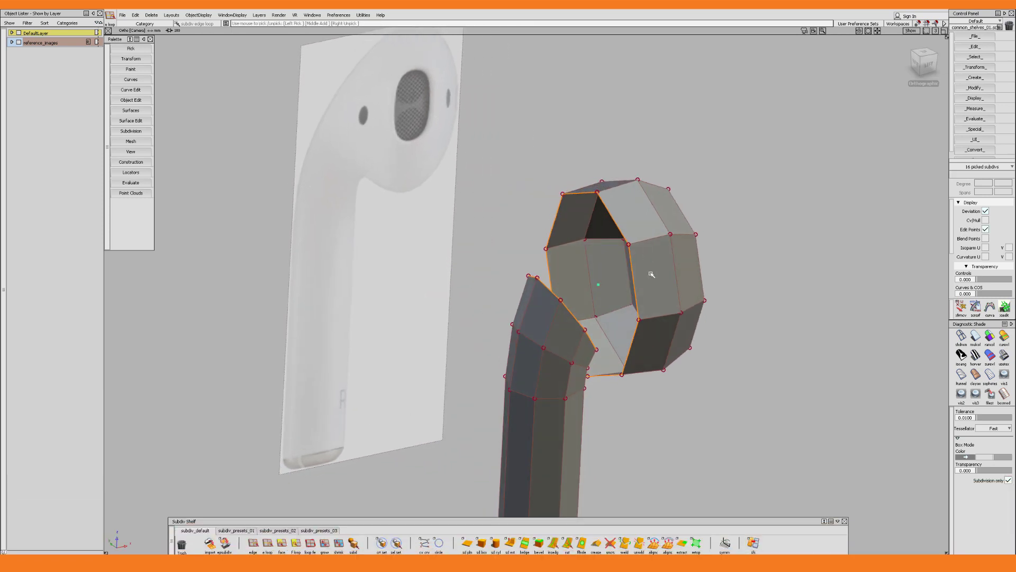
Bridge the stem and head edge loops with 1 division, aligning the bridge start point on the stem with the head's
{"action": "double_click", "coordinate": [525, 543]}
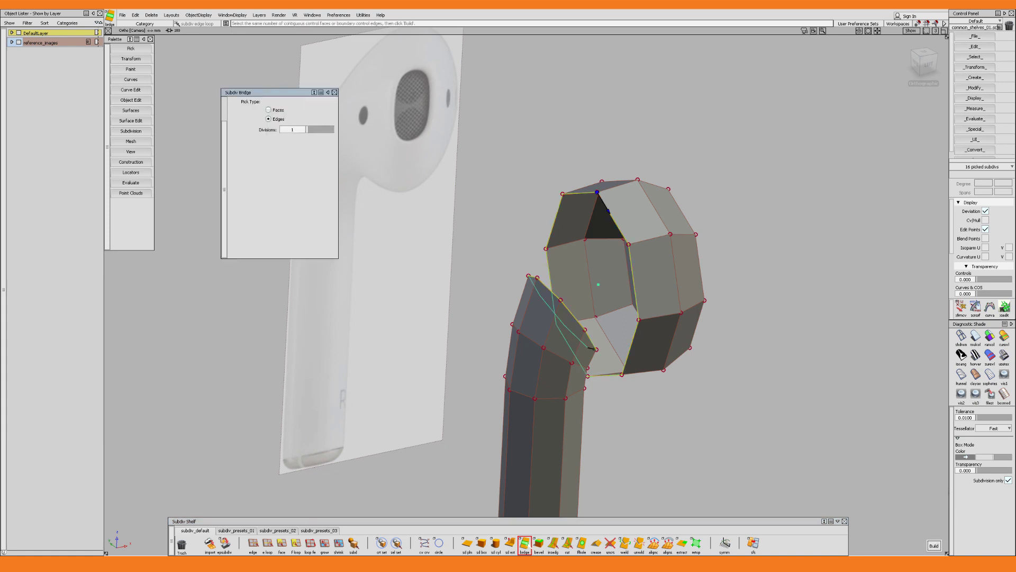
{"action": "left_click_drag", "start_coordinate": [644, 291], "coordinate": [593, 347], "text": "alt+shift"}
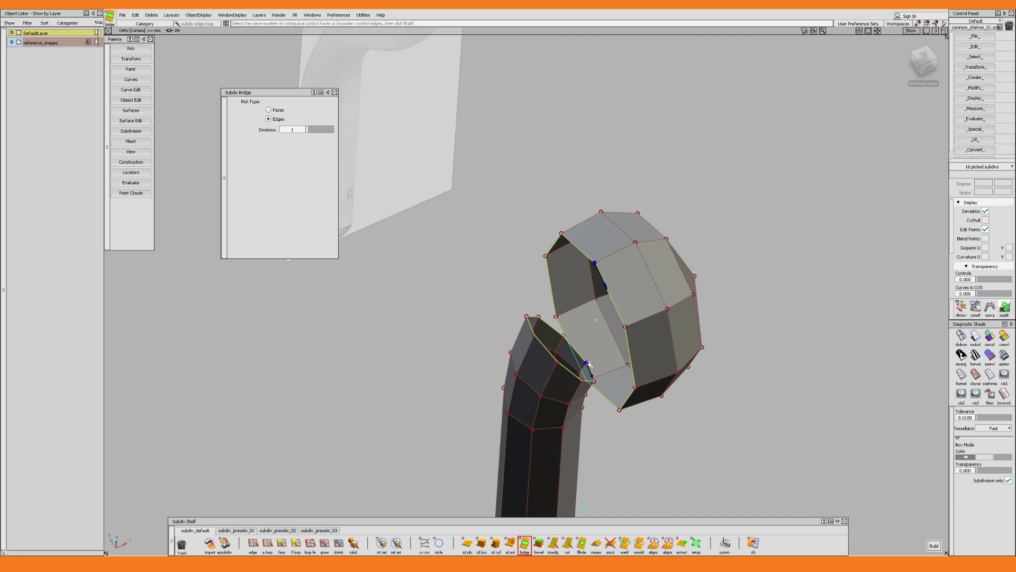
{"action": "left_click_drag", "start_coordinate": [589, 369], "coordinate": [542, 340]}
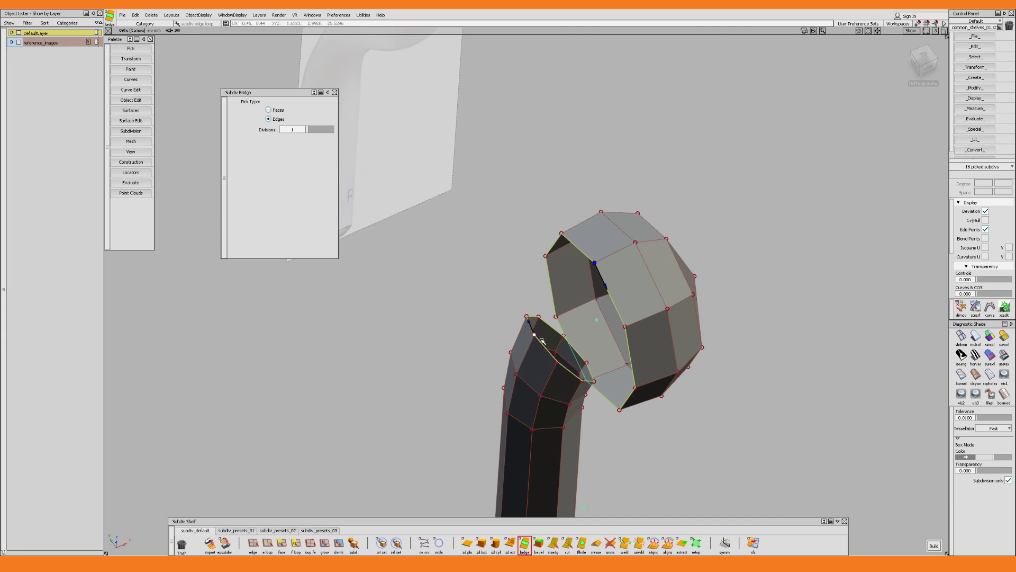
{"action": "left_click_drag", "start_coordinate": [536, 378], "coordinate": [641, 353], "text": "alt+shift"}
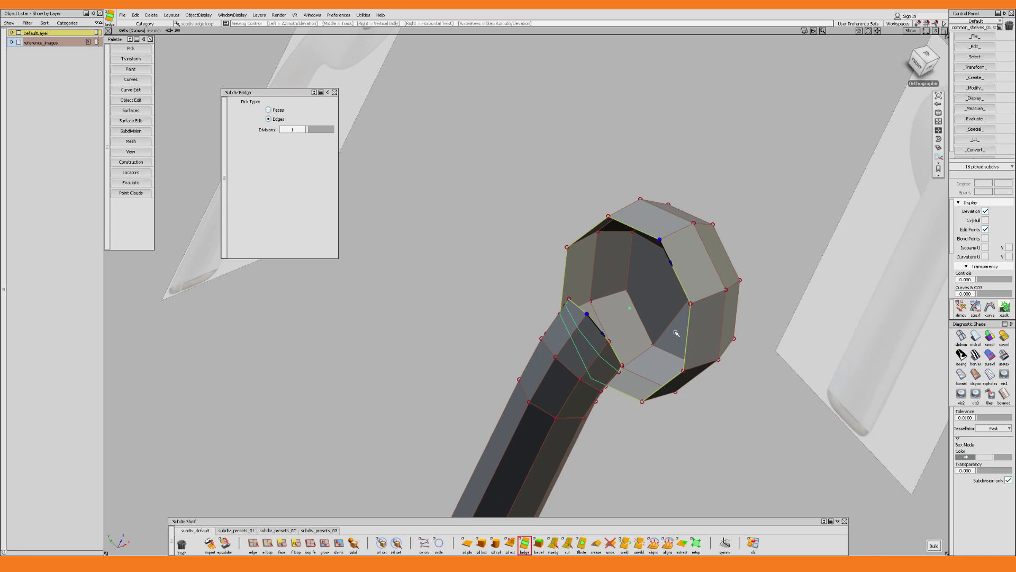
{"action": "left_click_drag", "start_coordinate": [576, 300], "coordinate": [600, 280], "text": "alt+shift"}
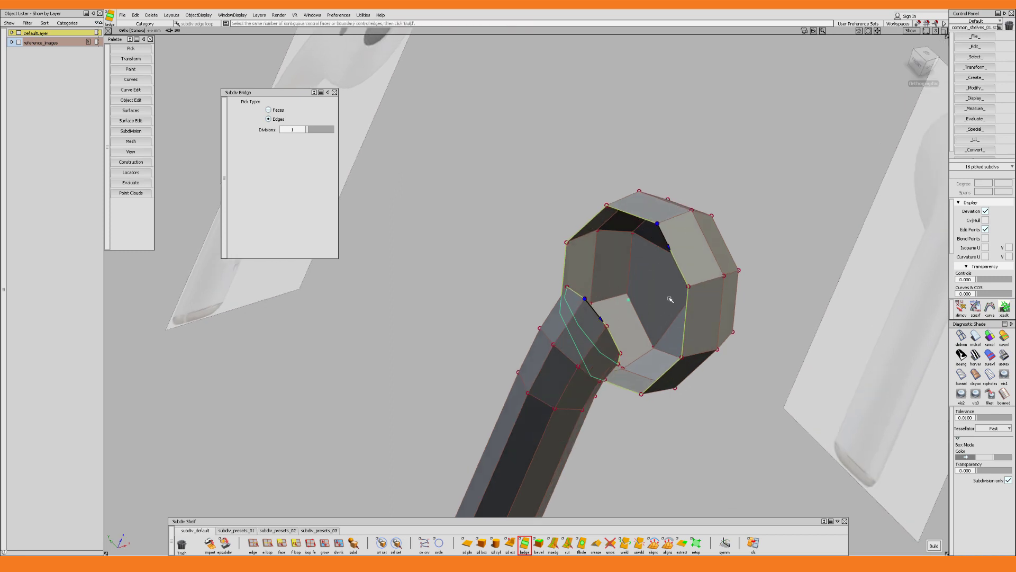
{"action": "left_click", "coordinate": [934, 545]}
Tilt and reposition the edge loop where the bridge meets the head to follow the reference in the left view
{"action": "left_click_drag", "start_coordinate": [603, 288], "coordinate": [631, 304], "text": "alt+shift"}
{"action": "left_click_drag", "start_coordinate": [568, 301], "coordinate": [625, 328], "text": "alt+shift"}
{"action": "key", "text": "F6"}
{"action": "right_click_drag", "start_coordinate": [562, 323], "coordinate": [593, 324], "text": "alt+shift"}
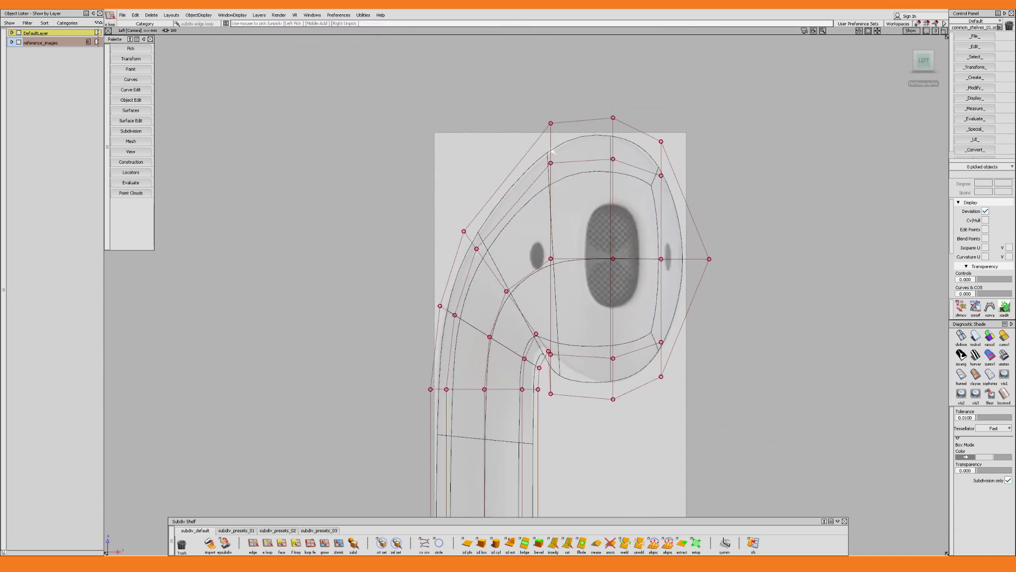
{"action": "left_click", "coordinate": [558, 307]}
{"action": "left_click_drag", "start_coordinate": [574, 258], "coordinate": [571, 254]}
{"action": "right_click_drag", "start_coordinate": [578, 255], "coordinate": [587, 253], "text": "alt+shift"}
{"action": "left_click_drag", "start_coordinate": [574, 238], "coordinate": [539, 248]}
{"action": "left_click_drag", "start_coordinate": [568, 249], "coordinate": [566, 250]}
Tilt the edge loop through the middle of the head and refine the rotation and size of the neighbouring loop
{"action": "left_click", "coordinate": [622, 240]}
{"action": "left_click_drag", "start_coordinate": [644, 237], "coordinate": [636, 237]}
{"action": "left_click_drag", "start_coordinate": [630, 244], "coordinate": [611, 228]}
{"action": "left_click_drag", "start_coordinate": [637, 238], "coordinate": [635, 236]}
{"action": "left_click", "coordinate": [547, 252]}
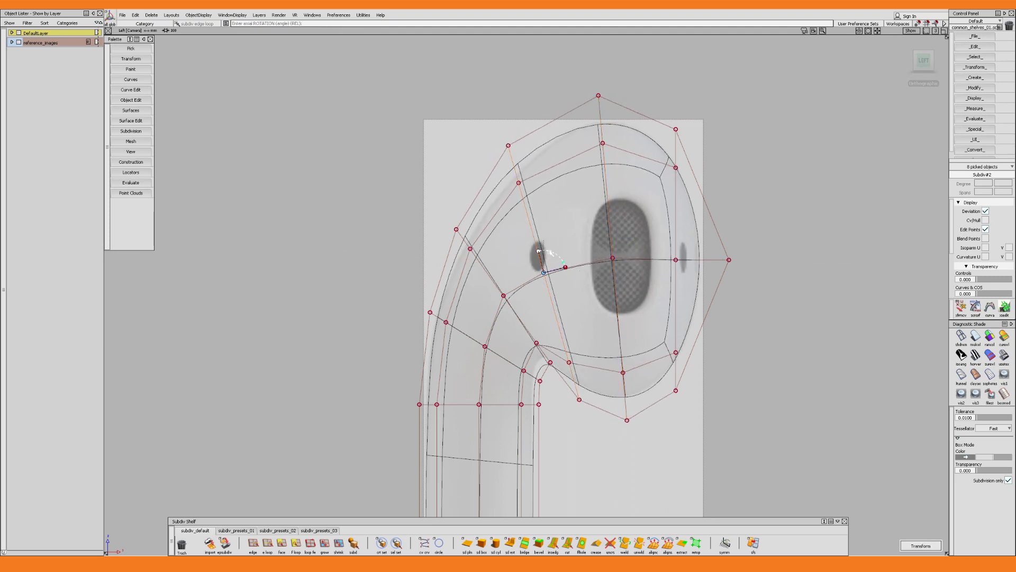
{"action": "left_click_drag", "start_coordinate": [537, 243], "coordinate": [538, 247]}
{"action": "left_click_drag", "start_coordinate": [566, 252], "coordinate": [567, 255]}
{"action": "middle_click_drag", "start_coordinate": [577, 251], "coordinate": [598, 248], "text": "alt+shift"}
Fine-tune the rotation and scale of the head's middle loop and the capped-end control points to match the reference outline
{"action": "left_click", "coordinate": [628, 216]}
{"action": "left_click_drag", "start_coordinate": [631, 227], "coordinate": [630, 225]}
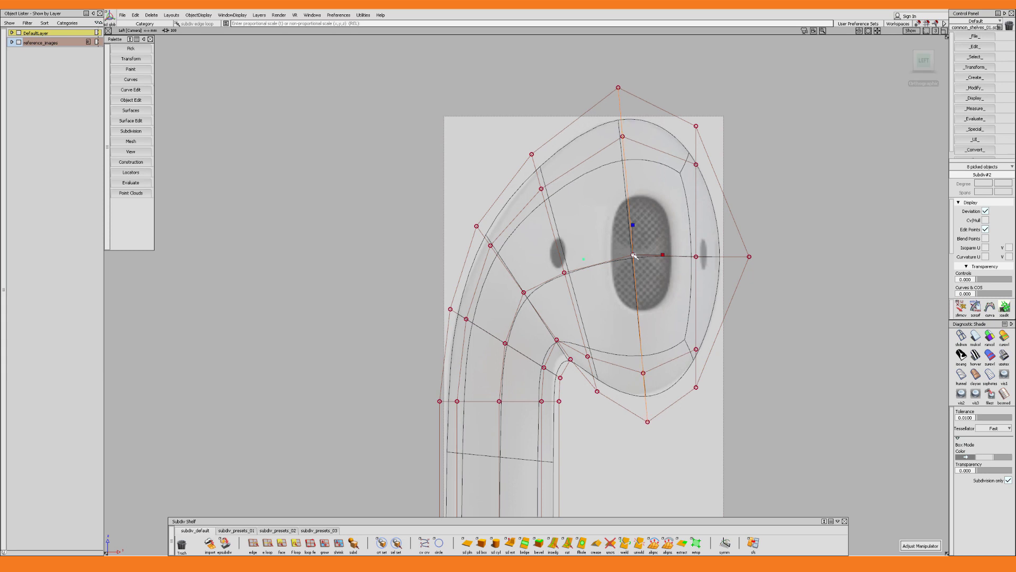
{"action": "left_click_drag", "start_coordinate": [662, 254], "coordinate": [659, 254]}
{"action": "left_click_drag", "start_coordinate": [668, 201], "coordinate": [672, 175], "text": "ctrl+shift"}
{"action": "left_click_drag", "start_coordinate": [684, 101], "coordinate": [720, 399]}
{"action": "left_click_drag", "start_coordinate": [726, 257], "coordinate": [724, 257]}
{"action": "left_click_drag", "start_coordinate": [694, 225], "coordinate": [694, 224]}
{"action": "left_click", "coordinate": [629, 226]}
{"action": "left_click_drag", "start_coordinate": [631, 224], "coordinate": [650, 240]}
{"action": "left_click_drag", "start_coordinate": [662, 255], "coordinate": [659, 255]}
{"action": "middle_click_drag", "start_coordinate": [656, 252], "coordinate": [665, 232], "text": "alt+shift"}
{"action": "right_click_drag", "start_coordinate": [665, 233], "coordinate": [673, 232], "text": "alt+shift"}
Scale and move the slanted edge loop at the stem's upper end to fit the reference neck
{"action": "key", "text": "e"}
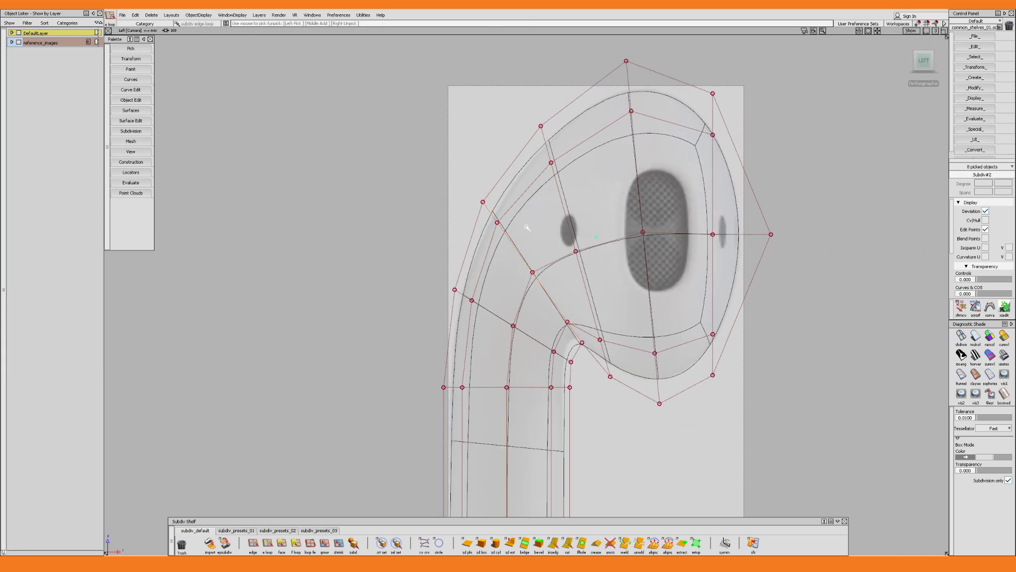
{"action": "key", "text": "r"}
{"action": "left_click_drag", "start_coordinate": [556, 273], "coordinate": [547, 293]}
{"action": "key", "text": "w"}
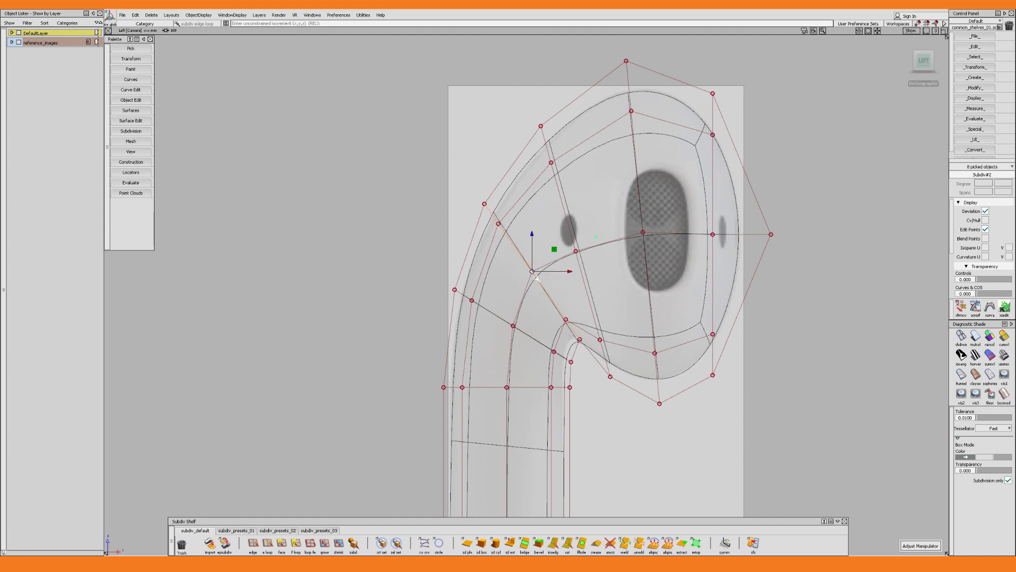
{"action": "middle_click_drag", "start_coordinate": [548, 312], "coordinate": [548, 297], "text": "alt+shift"}
Pick the stem's next edge loop below the neck and shift it to match the reference bend
{"action": "key", "text": "e"}
{"action": "left_click", "coordinate": [535, 324]}
{"action": "key", "text": "w"}
{"action": "left_click_drag", "start_coordinate": [549, 311], "coordinate": [550, 311]}
Insert a perpendicular edge loop around the straight part of the stem, midway along its length
{"action": "right_click_drag", "start_coordinate": [550, 311], "coordinate": [562, 365], "text": "alt+shift"}
{"action": "middle_click_drag", "start_coordinate": [562, 365], "coordinate": [566, 227], "text": "alt+shift"}
{"action": "right_click_drag", "start_coordinate": [565, 227], "coordinate": [582, 302], "text": "alt+shift"}
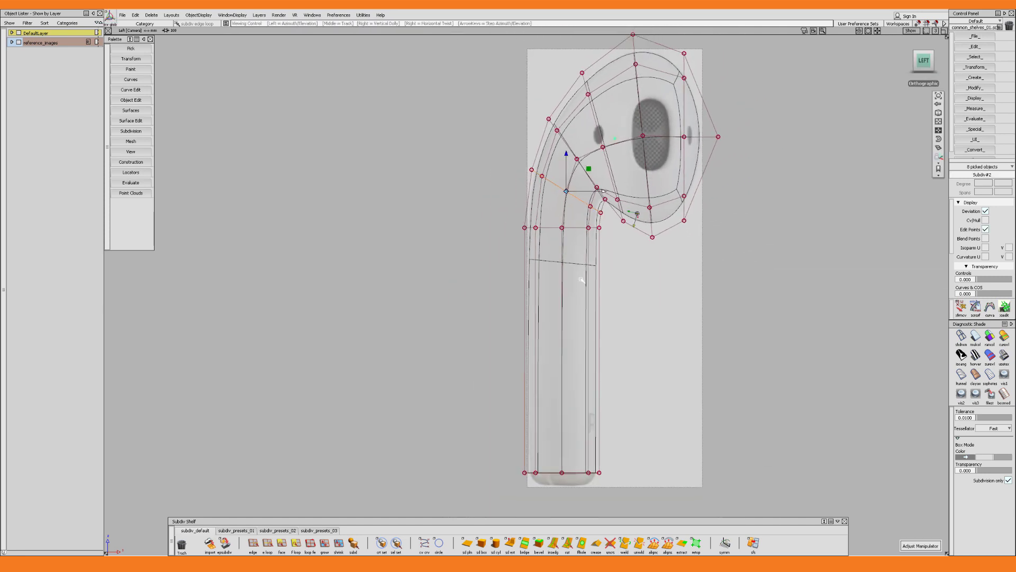
{"action": "middle_click_drag", "start_coordinate": [582, 302], "coordinate": [585, 285], "text": "alt+shift"}
{"action": "key", "text": "i"}
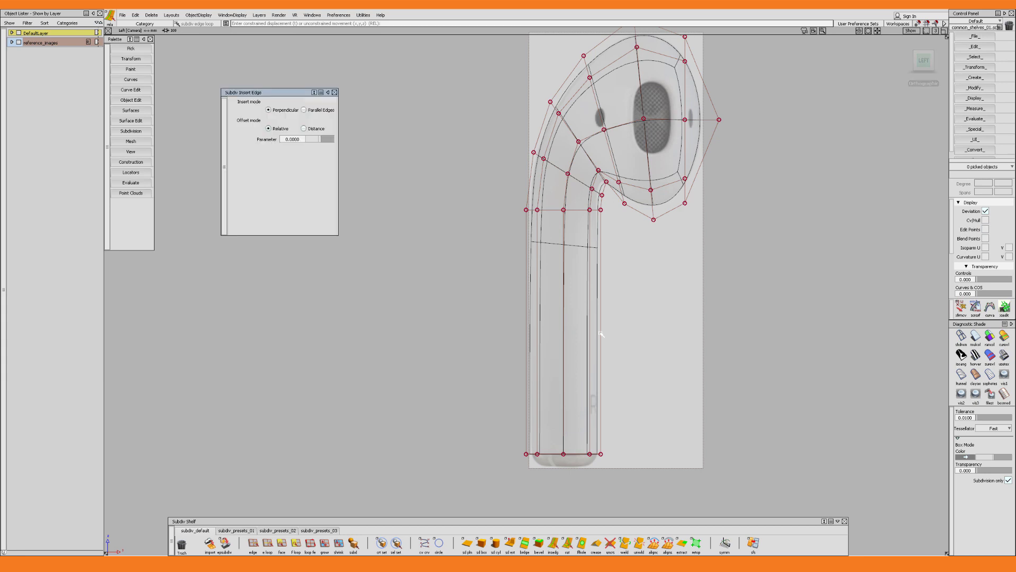
{"action": "left_click_drag", "start_coordinate": [601, 332], "coordinate": [597, 235]}
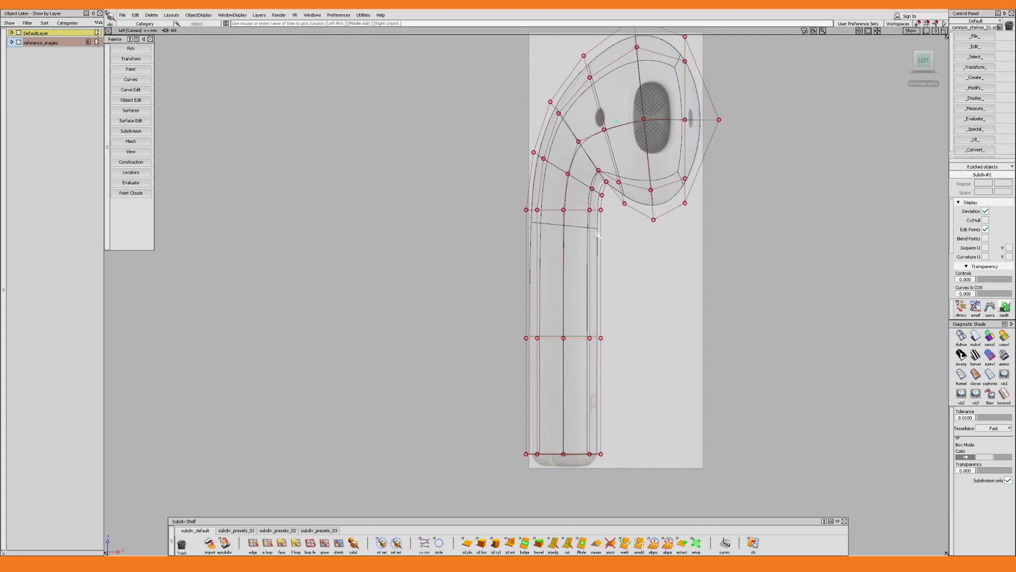
Examine the joined earbud from several angles and compare its shaded shape with the reference in the left view
{"action": "left_click", "coordinate": [630, 237]}
{"action": "right_click_drag", "start_coordinate": [631, 237], "coordinate": [635, 269], "text": "alt+shift"}
{"action": "mouse_move", "coordinate": [637, 268]}
{"action": "left_mouse_down", "text": "alt+shift"}
{"action": "mouse_move", "coordinate": [646, 272]}
{"action": "mouse_move", "coordinate": [669, 247]}
{"action": "left_mouse_up", "text": "alt+shift"}
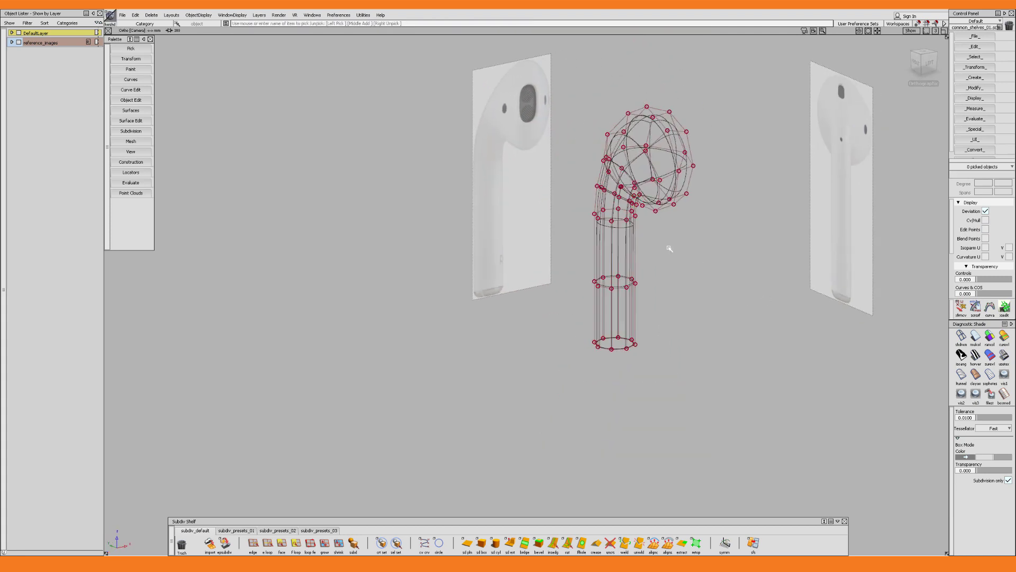
{"action": "right_click_drag", "start_coordinate": [669, 247], "coordinate": [643, 177], "text": "ctrl+shift"}
{"action": "left_click_drag", "start_coordinate": [639, 176], "coordinate": [648, 174], "text": "alt+shift"}
{"action": "right_click_drag", "start_coordinate": [647, 174], "coordinate": [626, 188], "text": "alt+shift"}
{"action": "left_click_drag", "start_coordinate": [626, 189], "coordinate": [692, 249], "text": "alt+shift"}
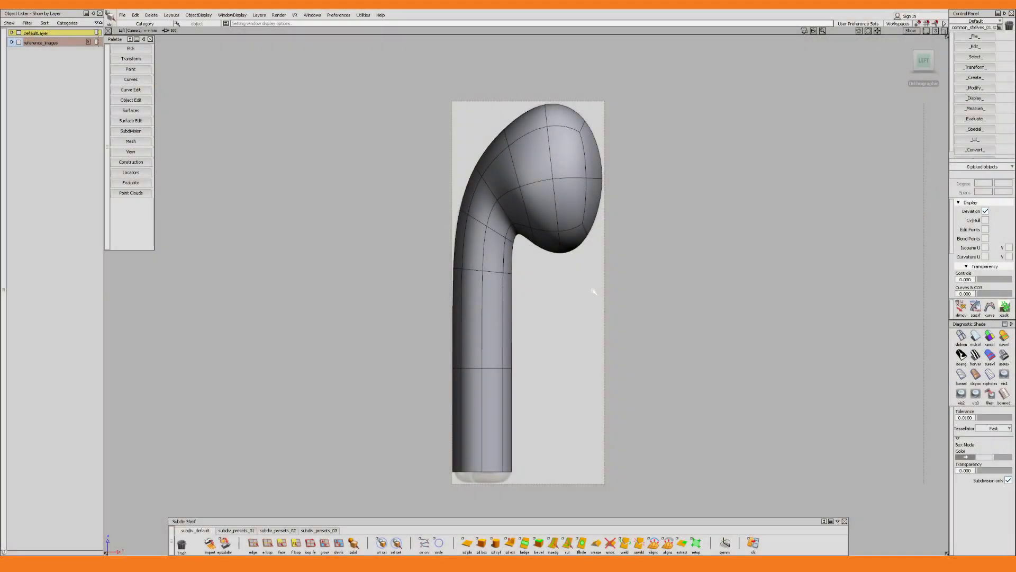
Hide the earbud body and add a subdivision plane scaled and placed over the head in the reference image
{"action": "left_click", "coordinate": [577, 203]}
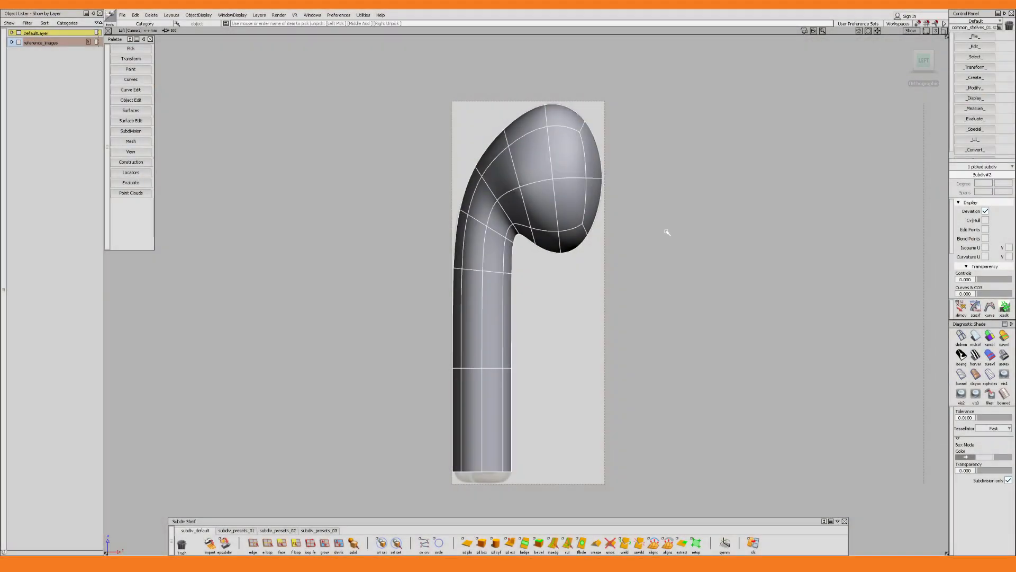
{"action": "key", "text": "Delete"}
{"action": "left_click", "coordinate": [468, 542]}
{"action": "left_click", "coordinate": [558, 203]}
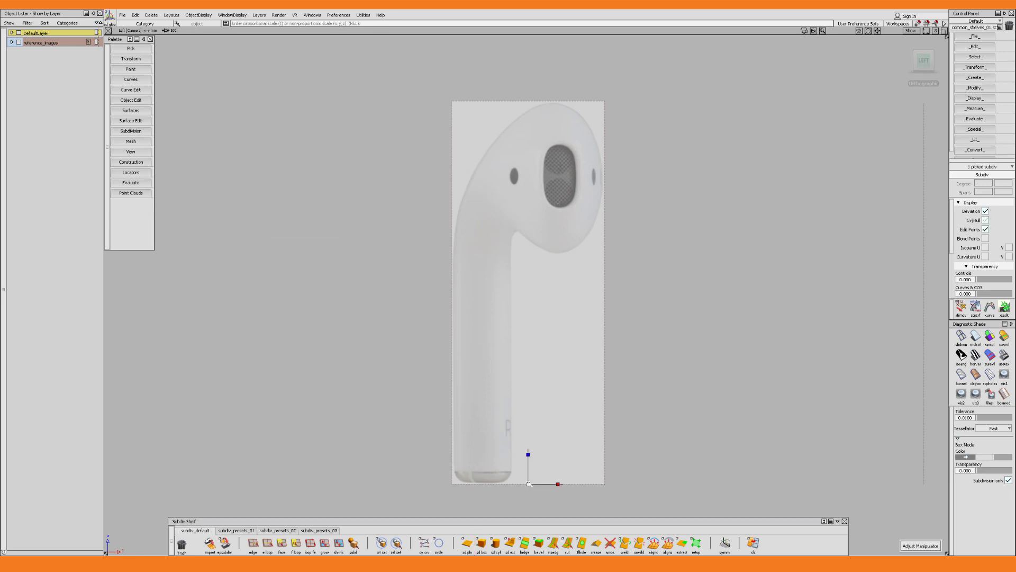
{"action": "left_click_drag", "start_coordinate": [551, 462], "coordinate": [575, 159]}
{"action": "middle_click_drag", "start_coordinate": [575, 159], "coordinate": [553, 269], "text": "alt+shift"}
{"action": "right_click_drag", "start_coordinate": [552, 269], "coordinate": [653, 415], "text": "alt+shift"}
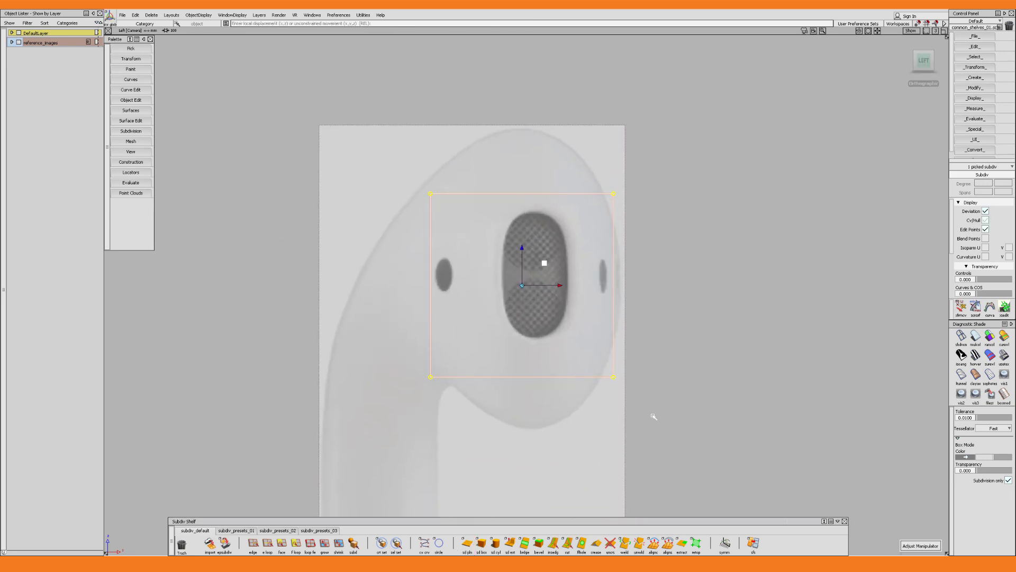
Move the plane's side, upper and lower control points until its rectangle frames the speaker grille in the reference
{"action": "left_click_drag", "start_coordinate": [653, 415], "coordinate": [588, 170]}
{"action": "left_click_drag", "start_coordinate": [651, 285], "coordinate": [548, 274]}
{"action": "left_click_drag", "start_coordinate": [481, 402], "coordinate": [366, 151]}
{"action": "left_click_drag", "start_coordinate": [469, 285], "coordinate": [540, 285]}
{"action": "left_click_drag", "start_coordinate": [603, 228], "coordinate": [473, 167]}
{"action": "left_click_drag", "start_coordinate": [536, 155], "coordinate": [536, 173]}
{"action": "left_click_drag", "start_coordinate": [601, 400], "coordinate": [476, 355]}
{"action": "left_click_drag", "start_coordinate": [536, 339], "coordinate": [536, 301]}
{"action": "left_click", "coordinate": [582, 304]}
{"action": "right_click_drag", "start_coordinate": [583, 304], "coordinate": [600, 335], "text": "alt+shift"}
{"action": "left_click_drag", "start_coordinate": [608, 374], "coordinate": [577, 185]}
{"action": "left_click_drag", "start_coordinate": [630, 279], "coordinate": [629, 279]}
{"action": "left_click", "coordinate": [629, 280]}
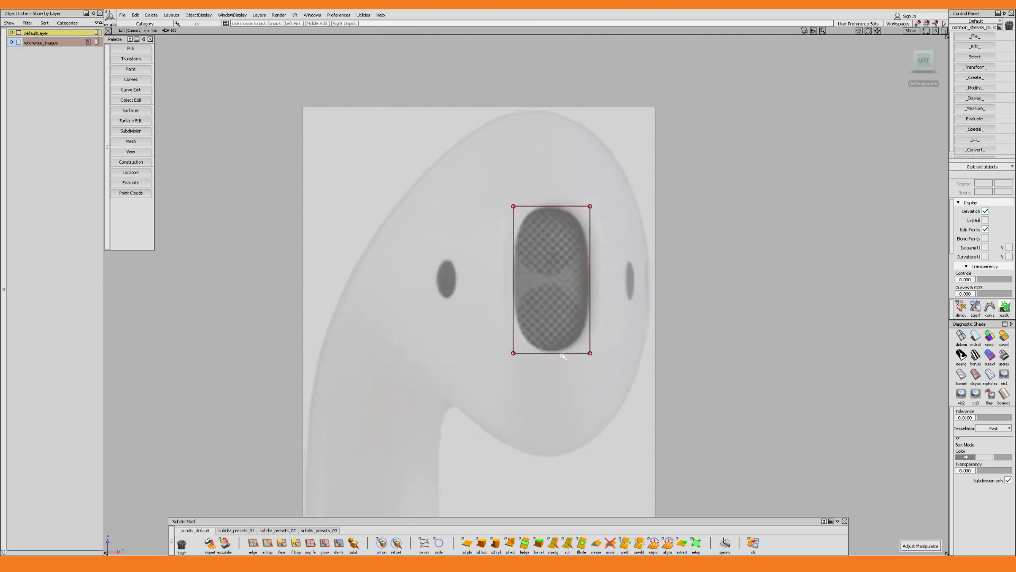
Insert a vertical edge through the middle of the grille plane with the relative parameter set to 0.5
{"action": "left_click", "coordinate": [553, 543]}
{"action": "left_click", "coordinate": [555, 353]}
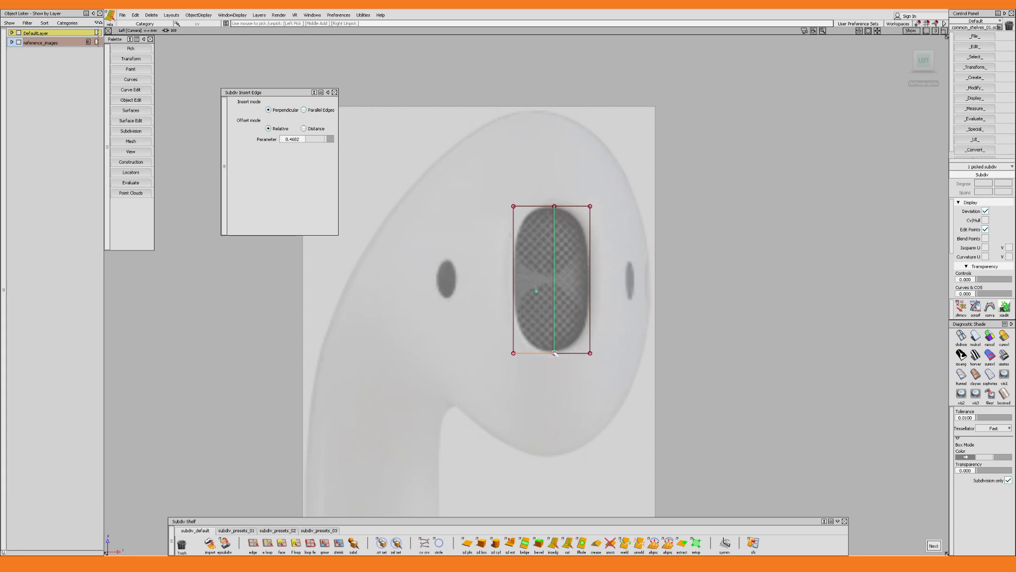
{"action": "left_click_drag", "start_coordinate": [318, 139], "coordinate": [327, 139]}
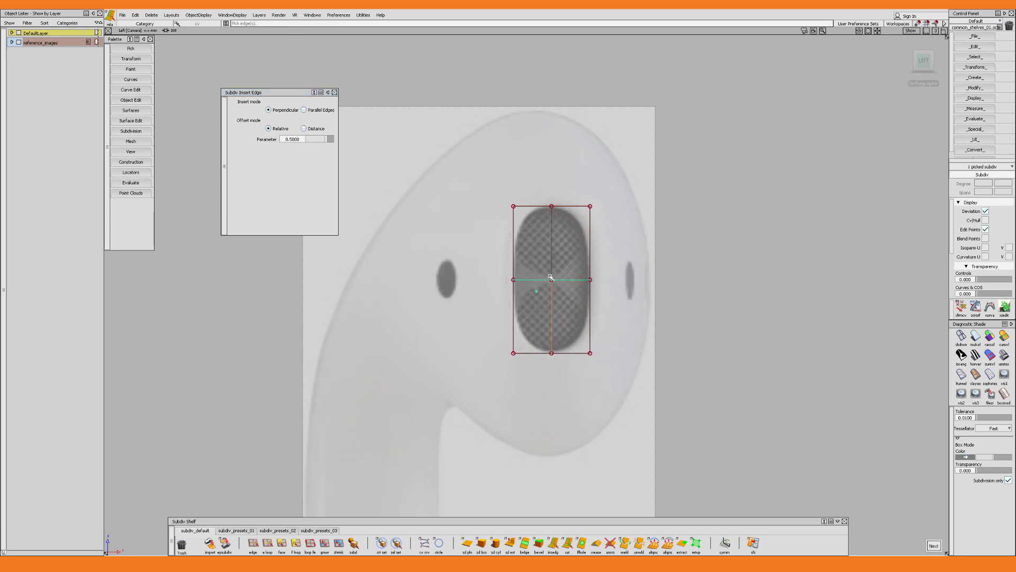
Insert a horizontal edge across the grille plane's middle and extrude the plane's border edges backward into a side wall
{"action": "left_click", "coordinate": [551, 277]}
{"action": "right_click_drag", "start_coordinate": [556, 269], "coordinate": [514, 302], "text": "alt+shift"}
{"action": "left_click_drag", "start_coordinate": [513, 302], "coordinate": [460, 341], "text": "alt+shift"}
{"action": "left_click_drag", "start_coordinate": [574, 340], "coordinate": [562, 329], "text": "ctrl+shift"}
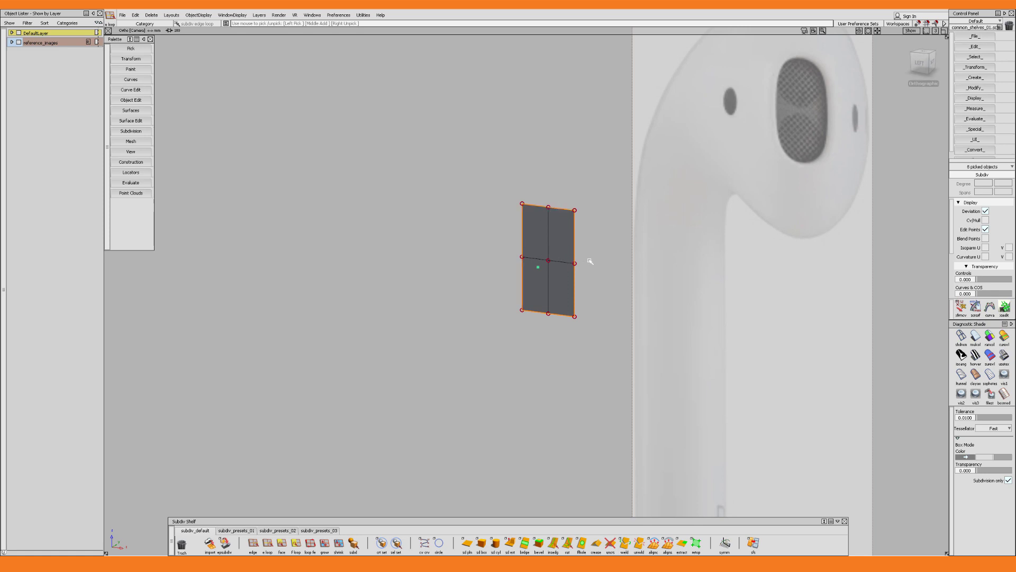
{"action": "middle_click_drag", "start_coordinate": [590, 260], "coordinate": [606, 267], "text": "ctrl+shift"}
{"action": "mouse_move", "coordinate": [606, 268]}
{"action": "left_mouse_down", "text": "alt+shift"}
{"action": "mouse_move", "coordinate": [599, 239]}
{"action": "mouse_move", "coordinate": [622, 268]}
{"action": "left_mouse_up", "text": "alt+shift"}
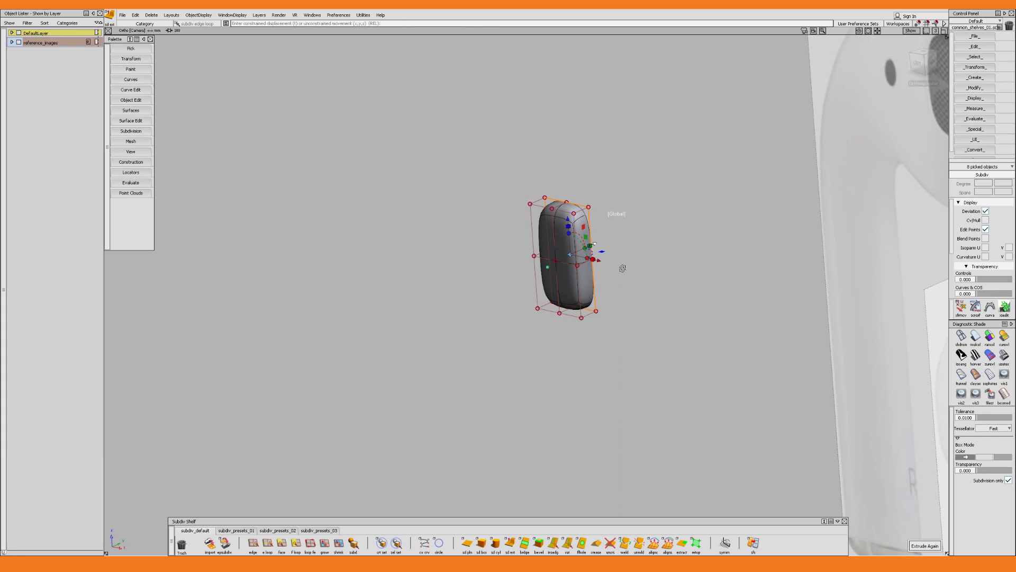
Scale the grille shape's corner control points inward in the left view to round its rectangular outline
{"action": "left_click", "coordinate": [918, 63], "text": "alt+shift"}
{"action": "middle_click_drag", "start_coordinate": [657, 325], "coordinate": [594, 282], "text": "alt+shift"}
{"action": "left_click_drag", "start_coordinate": [520, 180], "coordinate": [558, 214]}
{"action": "left_click_drag", "start_coordinate": [595, 253], "coordinate": [595, 256]}
{"action": "left_click_drag", "start_coordinate": [624, 283], "coordinate": [576, 325]}
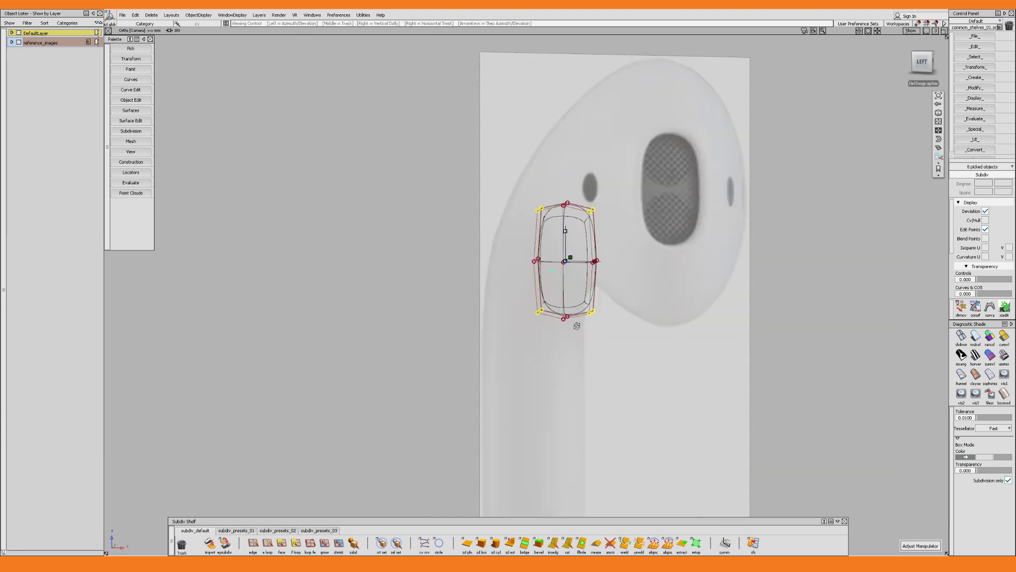
Delete the extruded side-wall faces so that only the flat four-face grille patch is left
{"action": "left_click", "coordinate": [924, 55], "text": "alt+shift"}
{"action": "left_click", "coordinate": [677, 211], "text": "ctrl+shift"}
{"action": "left_click_drag", "start_coordinate": [697, 209], "coordinate": [708, 202], "text": "ctrl+shift"}
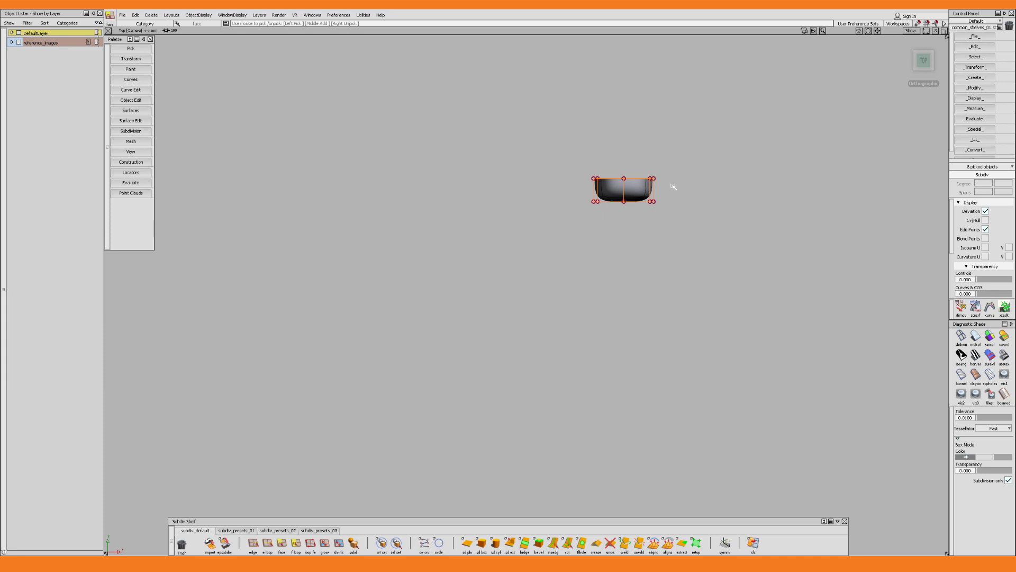
{"action": "key", "text": "Delete"}
{"action": "key", "text": "Return"}
{"action": "left_click_drag", "start_coordinate": [655, 130], "coordinate": [666, 214], "text": "alt+shift"}
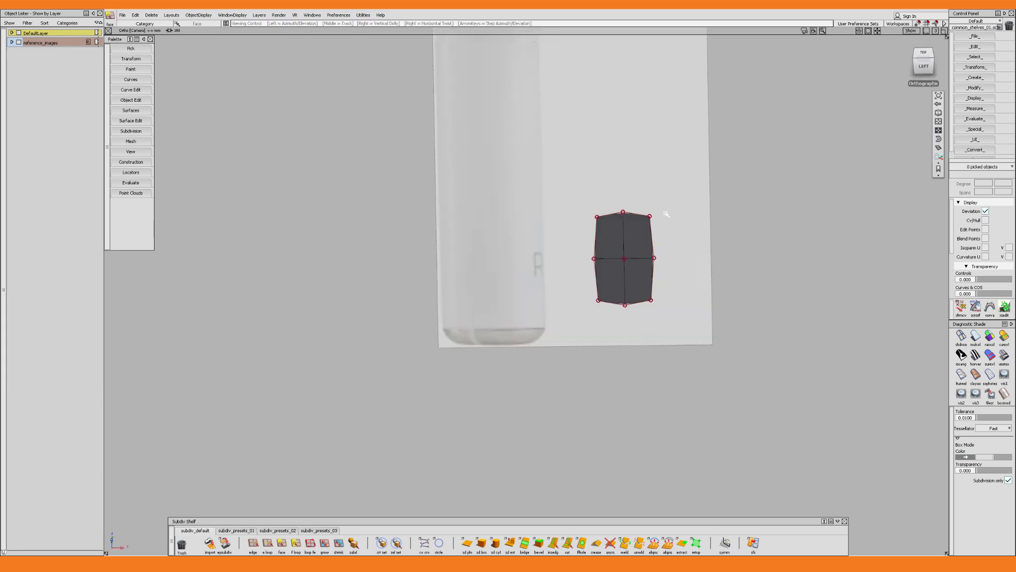
Move all control points of the grille patch sideways in the front view to the head's outer edge in the reference
{"action": "key", "text": "F7"}
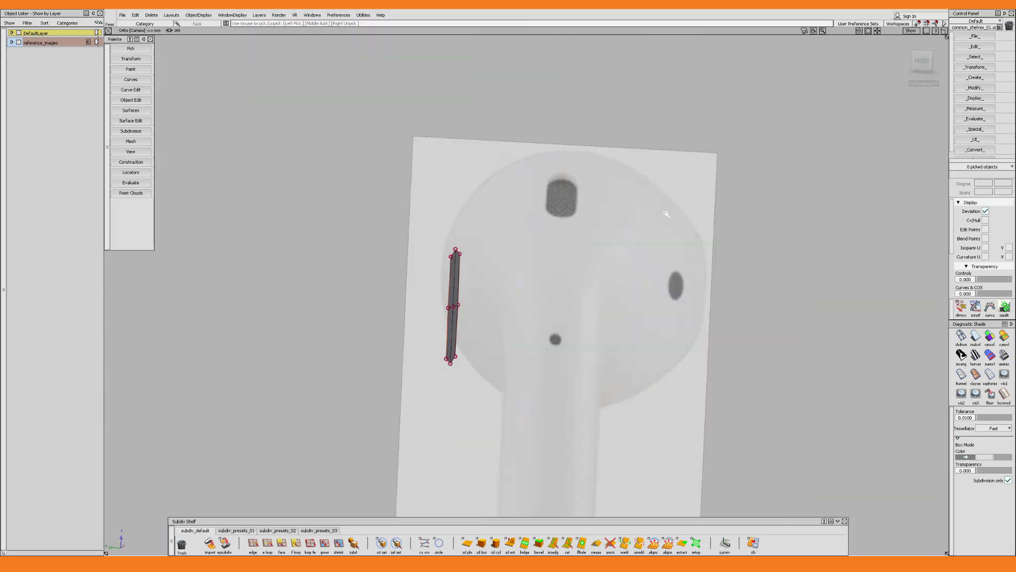
{"action": "middle_click_drag", "start_coordinate": [494, 304], "coordinate": [546, 266], "text": "alt+shift"}
{"action": "left_click_drag", "start_coordinate": [547, 266], "coordinate": [489, 206], "text": "ctrl+shift"}
{"action": "left_click_drag", "start_coordinate": [447, 154], "coordinate": [539, 365]}
{"action": "right_click_drag", "start_coordinate": [524, 290], "coordinate": [462, 287], "text": "ctrl+shift"}
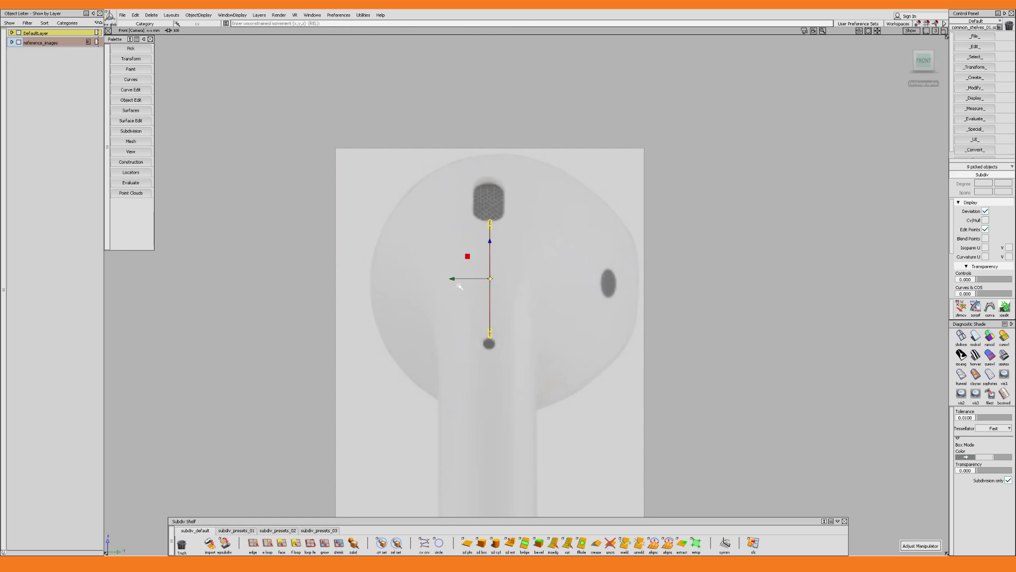
{"action": "left_click_drag", "start_coordinate": [464, 279], "coordinate": [603, 294]}
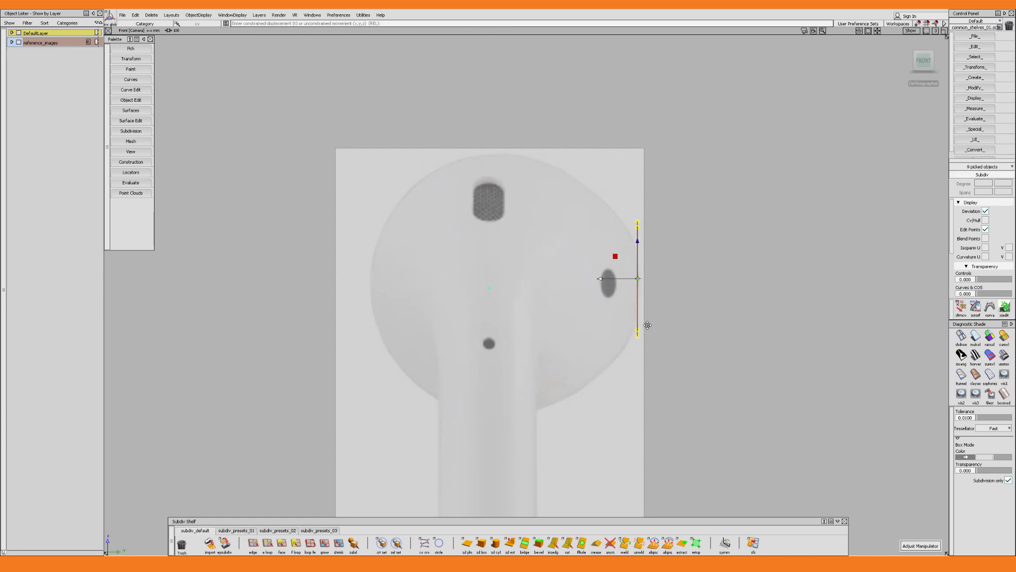
{"action": "middle_click_drag", "start_coordinate": [671, 329], "coordinate": [656, 288], "text": "alt+shift"}
{"action": "right_click_drag", "start_coordinate": [656, 288], "coordinate": [651, 291], "text": "alt+shift"}
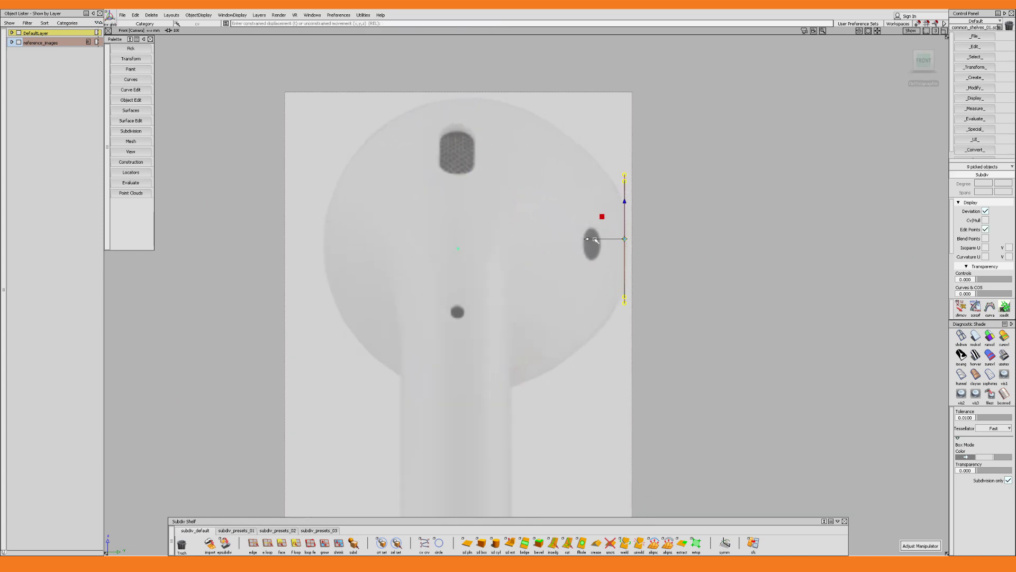
{"action": "left_click_drag", "start_coordinate": [594, 240], "coordinate": [595, 240]}
{"action": "middle_click_drag", "start_coordinate": [658, 251], "coordinate": [662, 254], "text": "alt+shift"}
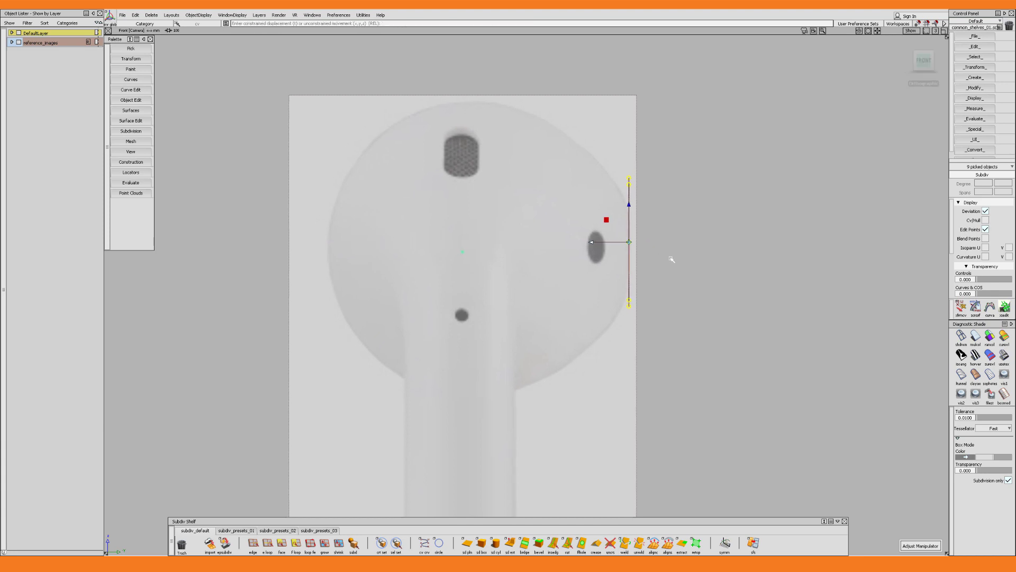
Generate an alignment surface from the grille patch's control points with Degree 2 approximation and Y Axis projection
{"action": "left_click_drag", "start_coordinate": [672, 259], "coordinate": [548, 326], "text": "alt+shift"}
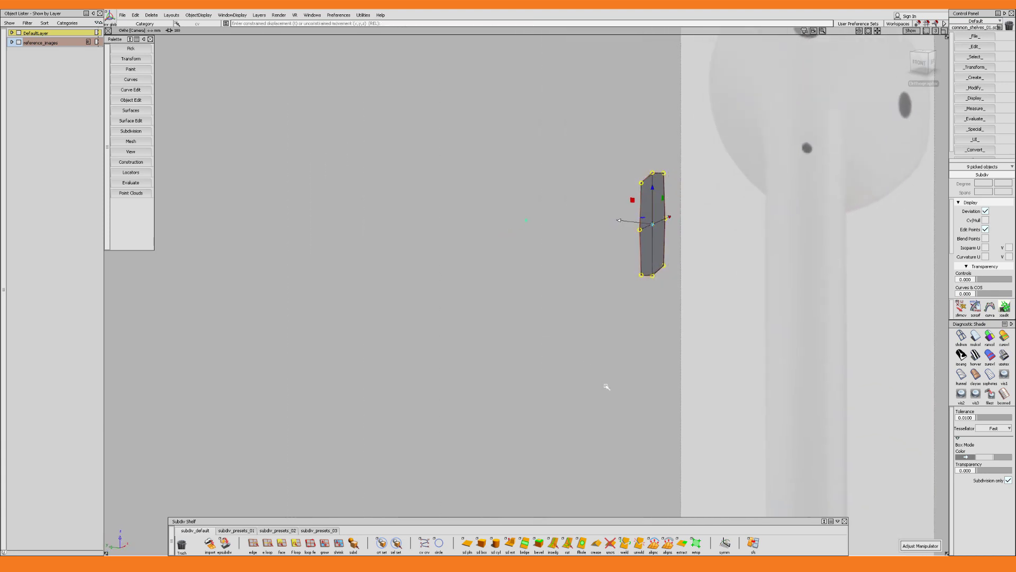
{"action": "double_click", "coordinate": [667, 543]}
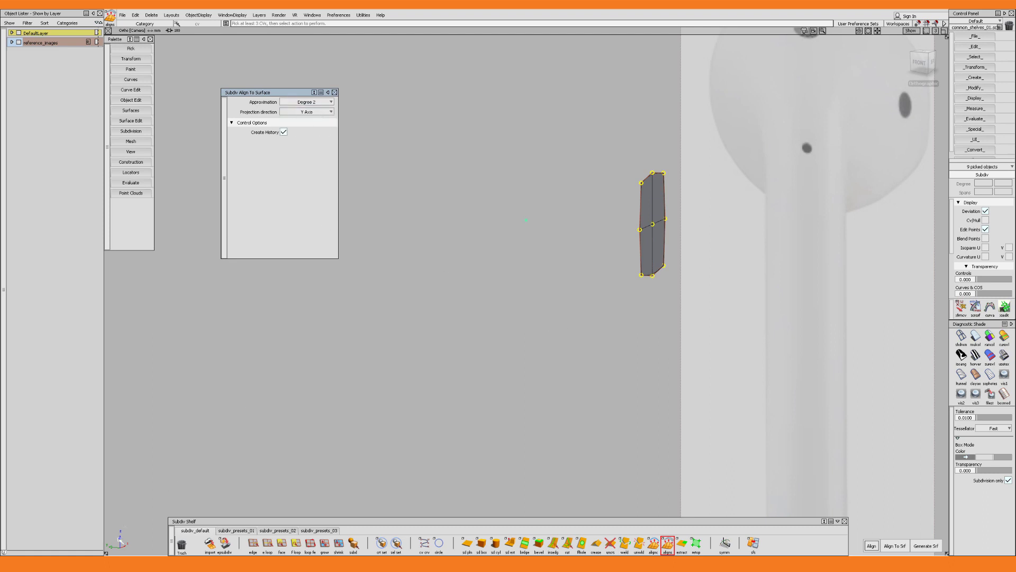
{"action": "left_click", "coordinate": [926, 545]}
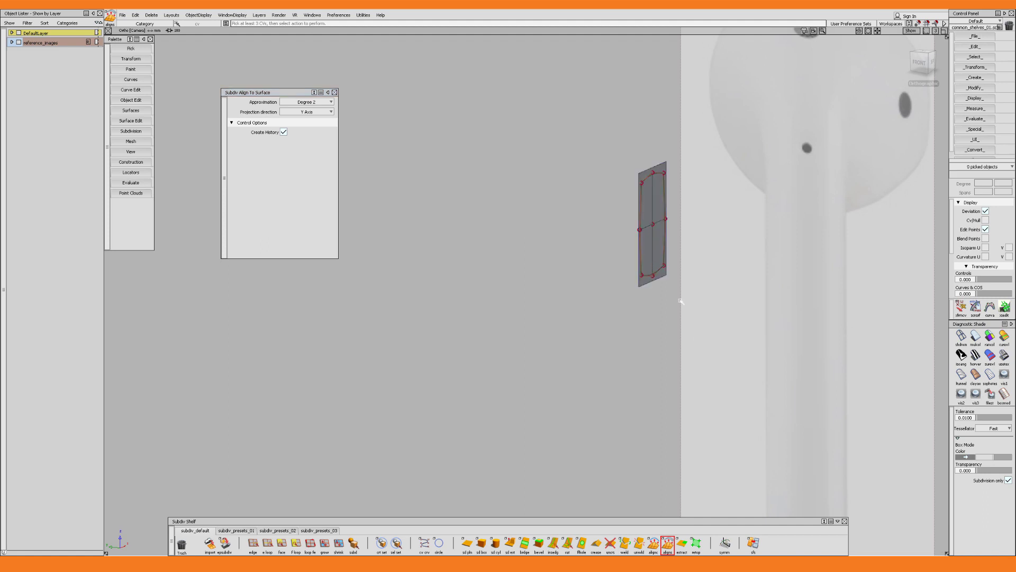
{"action": "left_click_drag", "start_coordinate": [681, 302], "coordinate": [653, 277], "text": "alt+shift"}
{"action": "key", "text": "Escape"}
Move the alignment surface's upper and lower CV rows inward in the front view to curve it along the head's outline
{"action": "left_click", "coordinate": [652, 276]}
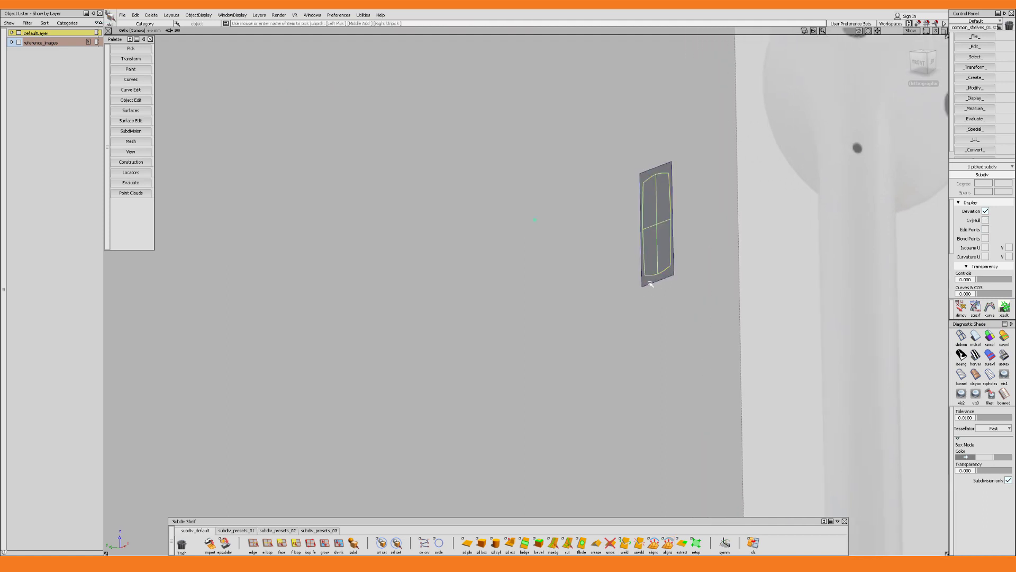
{"action": "left_click", "coordinate": [650, 284]}
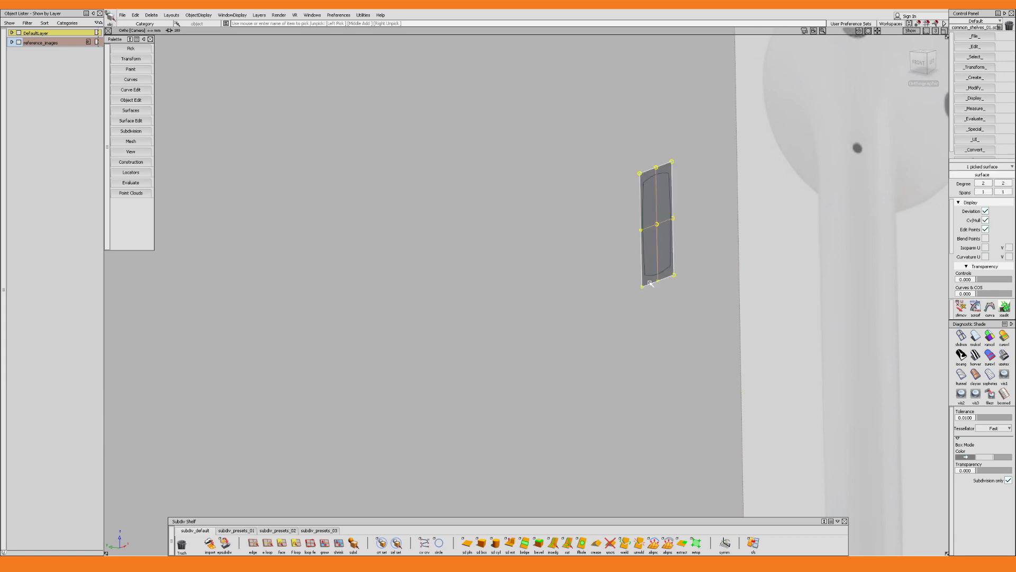
{"action": "key", "text": "c"}
{"action": "left_click_drag", "start_coordinate": [646, 275], "coordinate": [633, 254], "text": "alt+shift"}
{"action": "left_click_drag", "start_coordinate": [624, 208], "coordinate": [577, 450]}
{"action": "key", "text": "w"}
{"action": "left_click", "coordinate": [919, 62]}
{"action": "key", "text": "c"}
{"action": "key", "text": "w"}
{"action": "left_click_drag", "start_coordinate": [571, 327], "coordinate": [568, 327]}
Shift the alignment surface's middle CV row slightly so its bulge fits the head's side in the front reference
{"action": "key", "text": "c"}
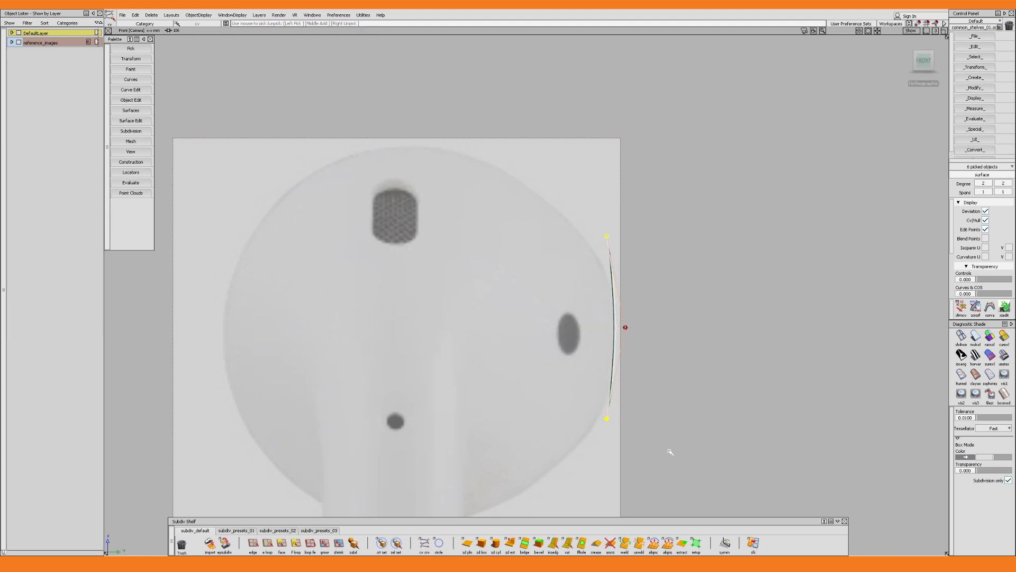
{"action": "left_click_drag", "start_coordinate": [669, 452], "coordinate": [617, 286]}
{"action": "left_click_drag", "start_coordinate": [577, 327], "coordinate": [575, 327]}
{"action": "left_click_drag", "start_coordinate": [582, 329], "coordinate": [635, 307], "text": "alt+shift"}
{"action": "key", "text": "w"}
{"action": "left_click_drag", "start_coordinate": [656, 275], "coordinate": [580, 299]}
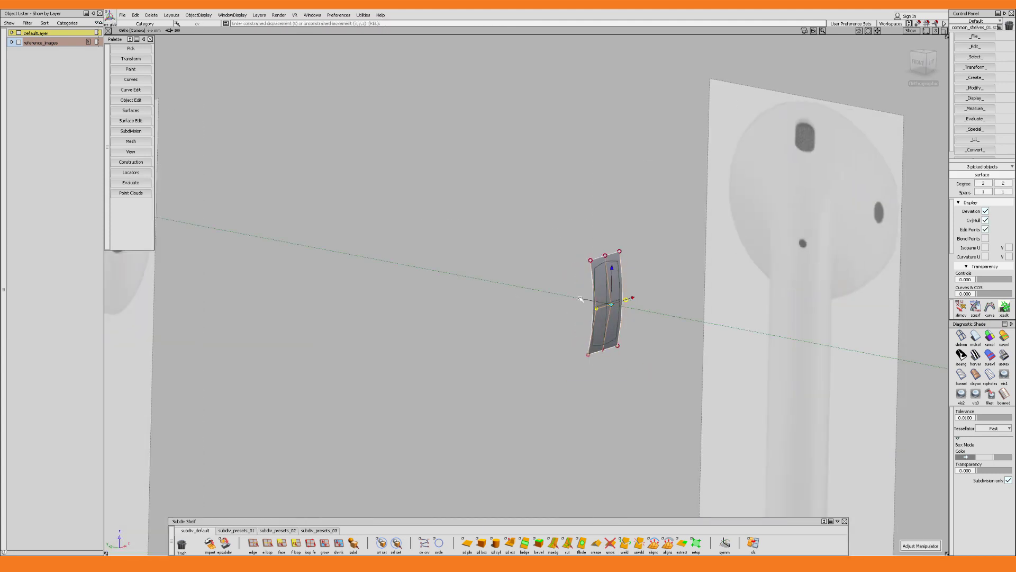
Delete the alignment surface and keep the curved grille patch
{"action": "key", "text": "q"}
{"action": "left_click_drag", "start_coordinate": [676, 202], "coordinate": [576, 367]}
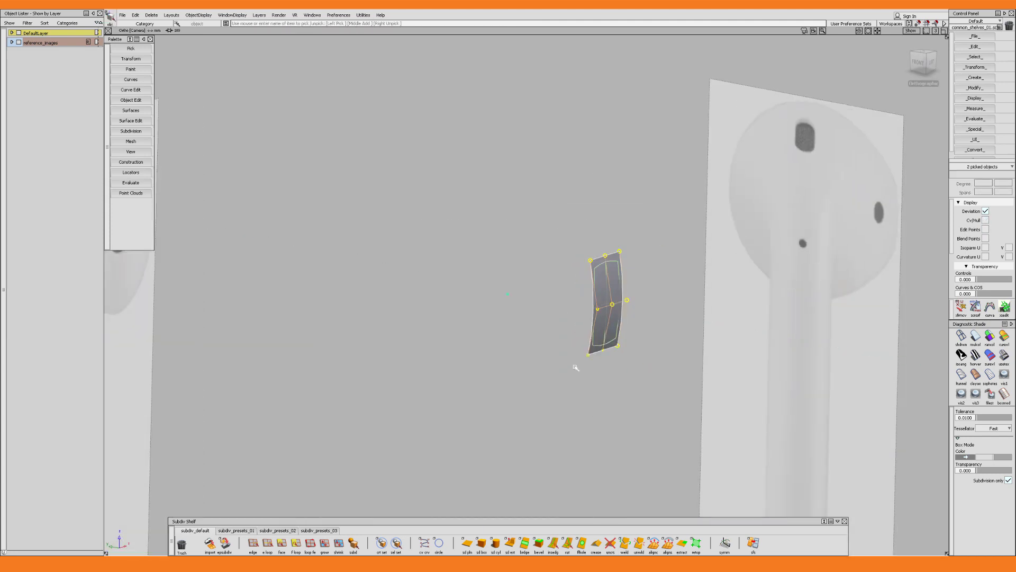
{"action": "key", "text": "h"}
{"action": "key", "text": "Escape"}
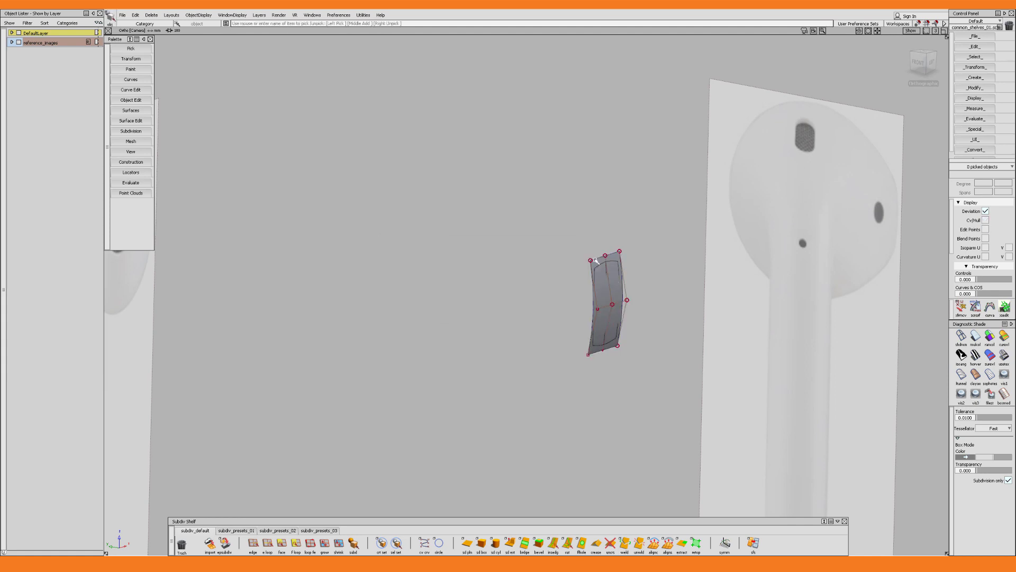
{"action": "left_click", "coordinate": [595, 261]}
{"action": "key", "text": "Delete"}
{"action": "key", "text": "Return"}
{"action": "right_click_drag", "start_coordinate": [638, 275], "coordinate": [621, 295], "text": "alt+shift"}
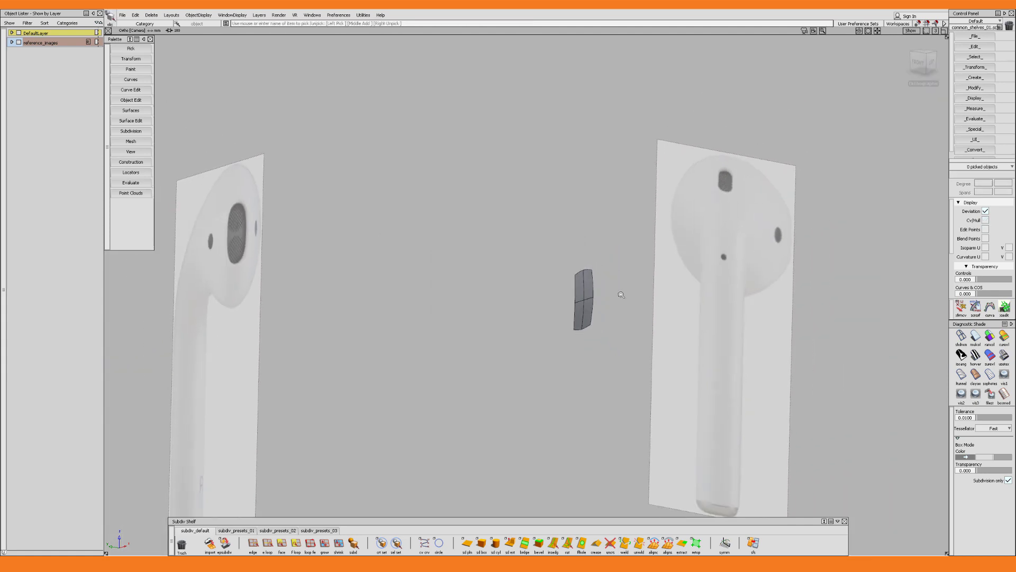
Bring back the hidden earbud body and display it with the grille patch as control cages in box mode
{"action": "key", "text": "c"}
{"action": "key", "text": "n"}
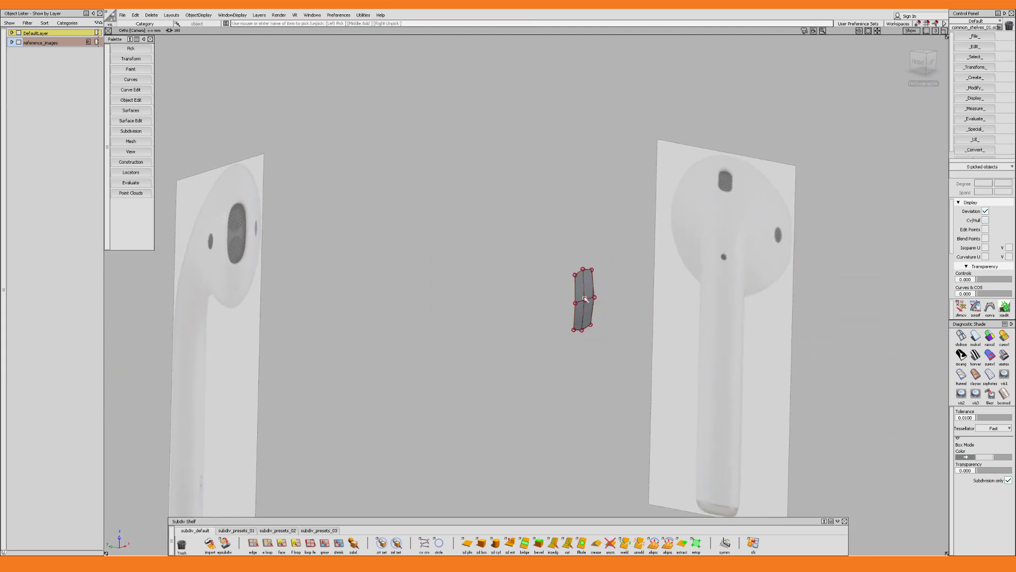
{"action": "key", "text": "h"}
{"action": "left_click", "coordinate": [552, 311]}
{"action": "key", "text": "b"}
{"action": "key", "text": "c"}
{"action": "key", "text": "n"}
{"action": "mouse_move", "coordinate": [575, 315]}
{"action": "left_mouse_down", "text": "alt+shift"}
{"action": "mouse_move", "coordinate": [600, 324]}
{"action": "mouse_move", "coordinate": [573, 333]}
{"action": "left_mouse_up", "text": "alt+shift"}
Delete the head faces behind the grille patch to open a hole in the earbud's side
{"action": "key", "text": "f"}
{"action": "left_click", "coordinate": [564, 331]}
{"action": "left_click", "coordinate": [584, 350]}
{"action": "left_click_drag", "start_coordinate": [681, 331], "coordinate": [413, 345], "text": "alt+shift"}
{"action": "left_click", "coordinate": [582, 336]}
{"action": "left_click_drag", "start_coordinate": [601, 347], "coordinate": [664, 345], "text": "alt+shift"}
{"action": "key", "text": "Delete"}
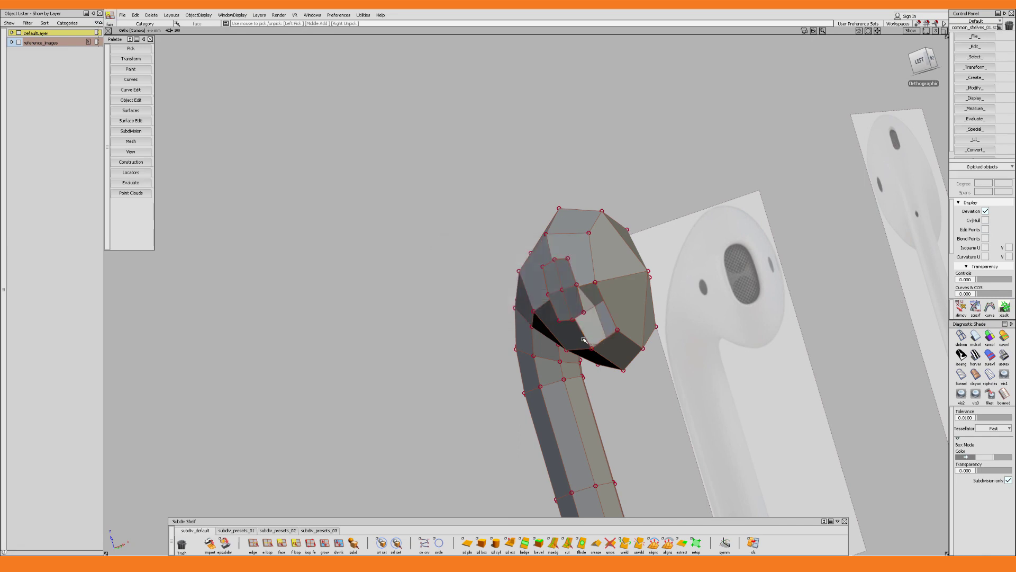
{"action": "left_click", "coordinate": [563, 329]}
{"action": "left_click_drag", "start_coordinate": [563, 329], "coordinate": [609, 308], "text": "alt+shift"}
{"action": "left_click", "coordinate": [545, 275]}
{"action": "key", "text": "Delete"}
Bridge the head's hole boundary loop to the grille patch's outer edge loop, using Edges as pick type and 1 division
{"action": "key", "text": "l"}
{"action": "left_click", "coordinate": [551, 284]}
{"action": "key", "text": "w"}
{"action": "left_click_drag", "start_coordinate": [512, 293], "coordinate": [488, 304]}
{"action": "left_click_drag", "start_coordinate": [553, 304], "coordinate": [590, 332], "text": "alt+shift"}
{"action": "key", "text": "l"}
{"action": "left_click", "coordinate": [578, 293]}
{"action": "right_click_drag", "start_coordinate": [589, 332], "coordinate": [591, 321], "text": "alt+shift"}
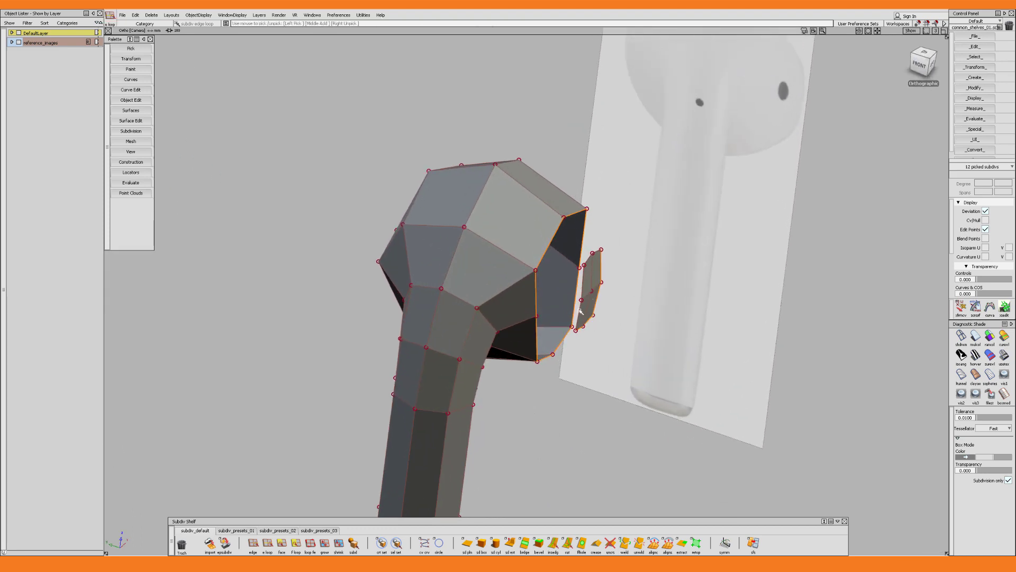
{"action": "left_click", "coordinate": [581, 310]}
{"action": "left_click_drag", "start_coordinate": [581, 310], "coordinate": [576, 252], "text": "alt+shift"}
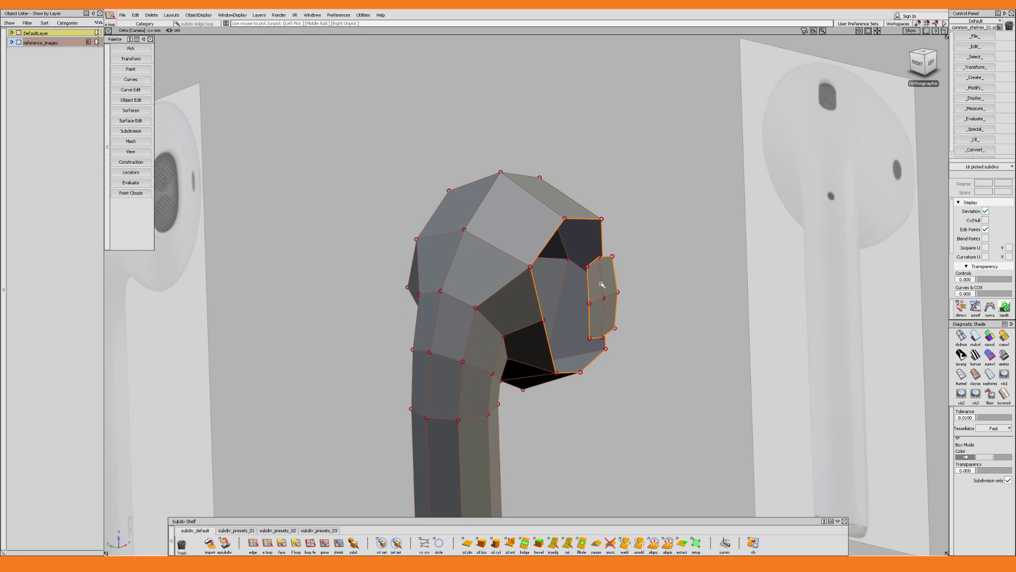
{"action": "left_click", "coordinate": [524, 543]}
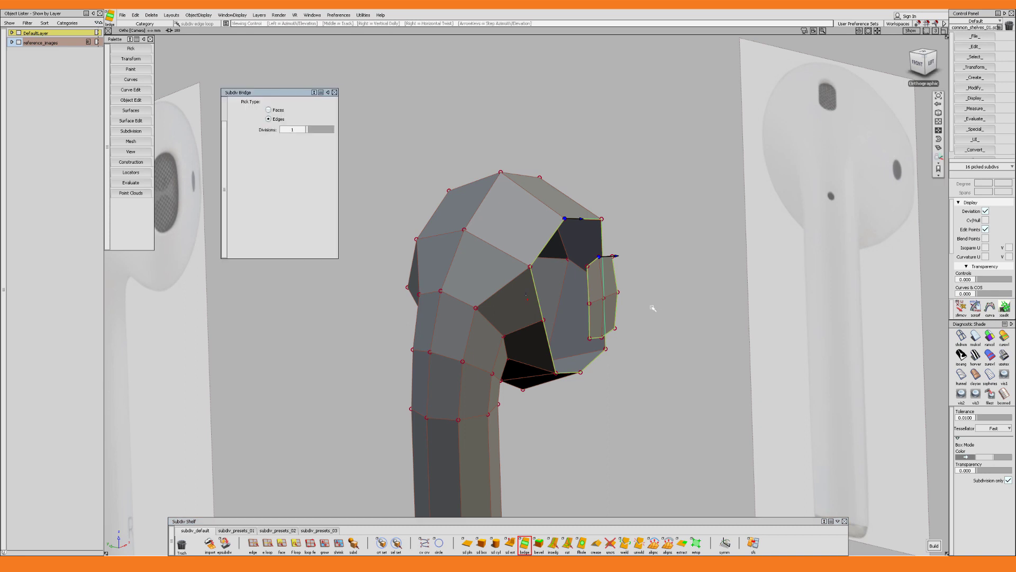
{"action": "left_click_drag", "start_coordinate": [654, 307], "coordinate": [606, 282], "text": "alt+shift"}
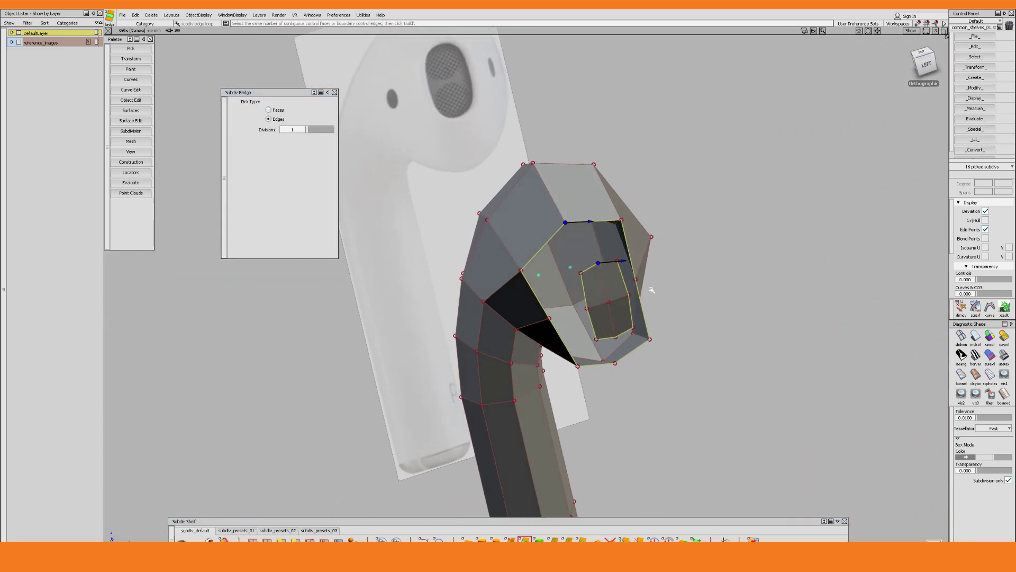
{"action": "key", "text": "space"}
Scale the ring of head control points surrounding the grille and display the body in its smooth shape
{"action": "left_click_drag", "start_coordinate": [652, 290], "coordinate": [600, 248], "text": "alt+shift"}
{"action": "left_click_drag", "start_coordinate": [600, 248], "coordinate": [591, 399], "text": "alt+shift"}
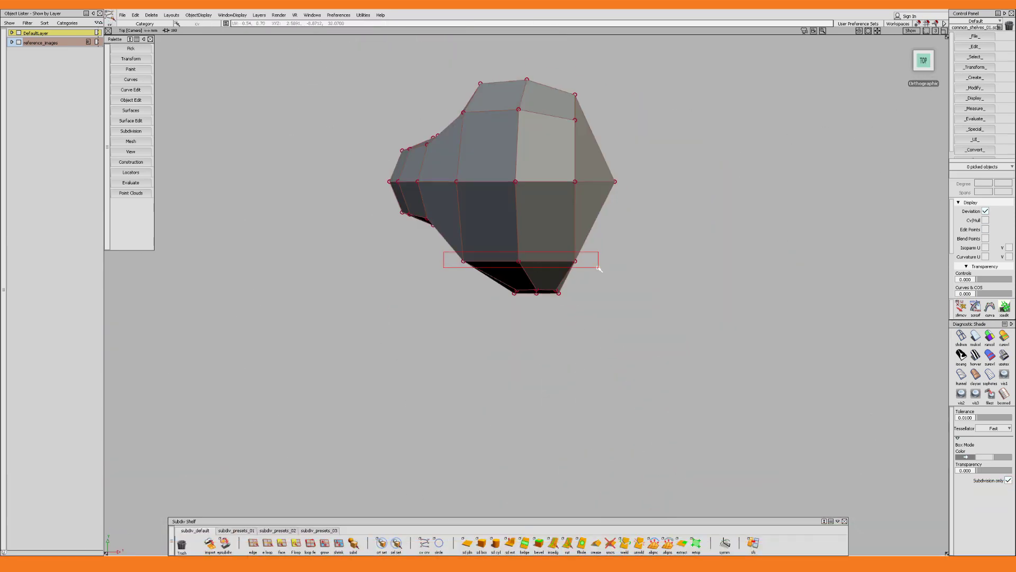
{"action": "left_click_drag", "start_coordinate": [477, 275], "coordinate": [479, 275], "text": "alt+shift"}
{"action": "right_click_drag", "start_coordinate": [479, 275], "coordinate": [481, 275], "text": "alt+shift"}
{"action": "mouse_move", "coordinate": [480, 275]}
{"action": "left_mouse_down", "text": "alt+shift"}
{"action": "mouse_move", "coordinate": [495, 249]}
{"action": "mouse_move", "coordinate": [501, 275]}
{"action": "mouse_move", "coordinate": [496, 248]}
{"action": "mouse_move", "coordinate": [510, 281]}
{"action": "left_mouse_up", "text": "alt+shift"}
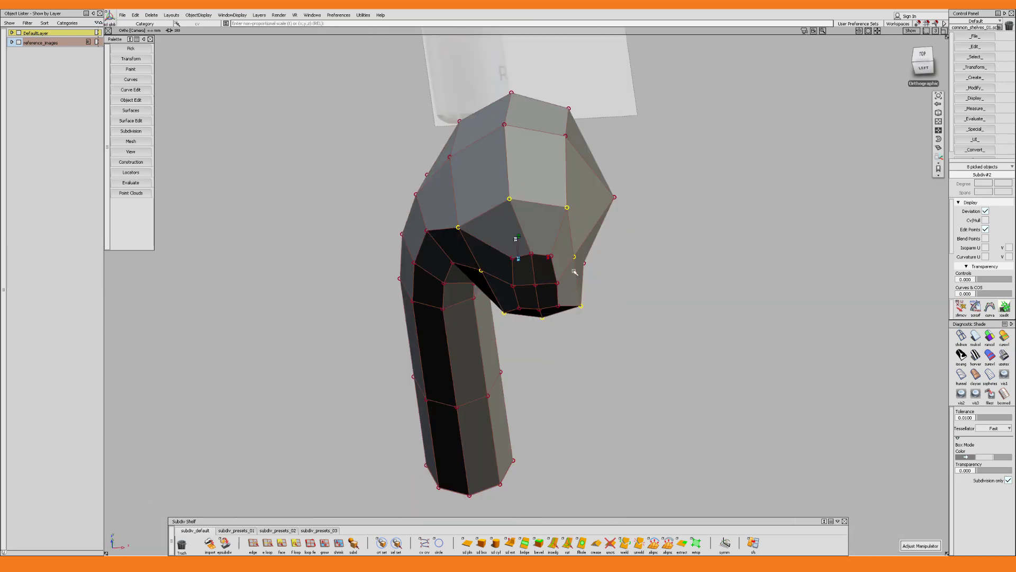
{"action": "left_click", "coordinate": [575, 272]}
{"action": "left_click_drag", "start_coordinate": [630, 241], "coordinate": [594, 310], "text": "alt+shift"}
{"action": "left_click", "coordinate": [565, 202]}
{"action": "left_click", "coordinate": [581, 349], "text": "shift"}
{"action": "mouse_move", "coordinate": [612, 272]}
{"action": "left_mouse_down", "text": "alt+shift"}
{"action": "mouse_move", "coordinate": [590, 381]}
{"action": "mouse_move", "coordinate": [619, 370]}
{"action": "mouse_move", "coordinate": [445, 244]}
{"action": "mouse_move", "coordinate": [489, 310]}
{"action": "mouse_move", "coordinate": [567, 318]}
{"action": "mouse_move", "coordinate": [535, 319]}
{"action": "mouse_move", "coordinate": [536, 343]}
{"action": "mouse_move", "coordinate": [462, 430]}
{"action": "mouse_move", "coordinate": [617, 363]}
{"action": "mouse_move", "coordinate": [647, 308]}
{"action": "mouse_move", "coordinate": [629, 318]}
{"action": "mouse_move", "coordinate": [719, 326]}
{"action": "mouse_move", "coordinate": [487, 340]}
{"action": "left_mouse_up", "text": "alt+shift"}
{"action": "key", "text": "alt+b"}
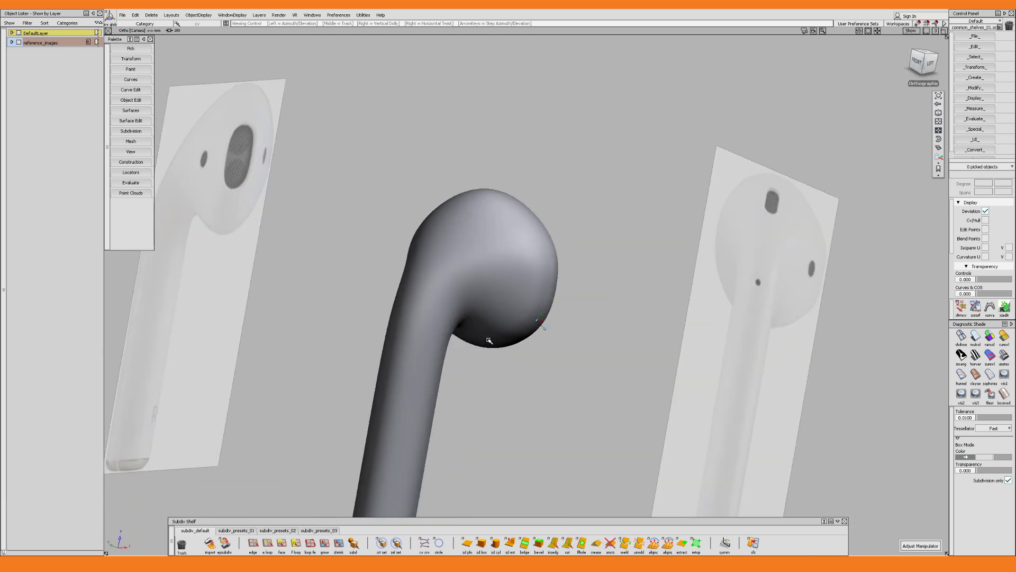
Return to box mode and extrude the four grille faces, scaling them inward to form a narrow inset border
{"action": "left_click", "coordinate": [518, 311]}
{"action": "key", "text": "alt+b"}
{"action": "left_click_drag", "start_coordinate": [521, 310], "coordinate": [537, 295], "text": "alt+shift"}
{"action": "left_click", "coordinate": [537, 296]}
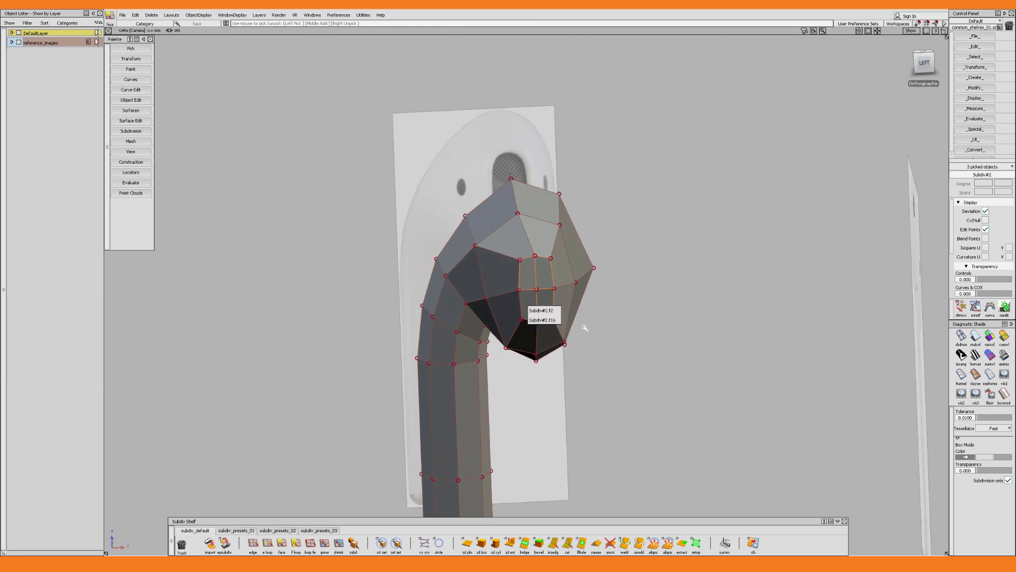
{"action": "right_click_drag", "start_coordinate": [584, 327], "coordinate": [617, 332], "text": "alt+shift"}
{"action": "left_click", "coordinate": [526, 289]}
{"action": "left_click_drag", "start_coordinate": [555, 299], "coordinate": [530, 310], "text": "alt+shift"}
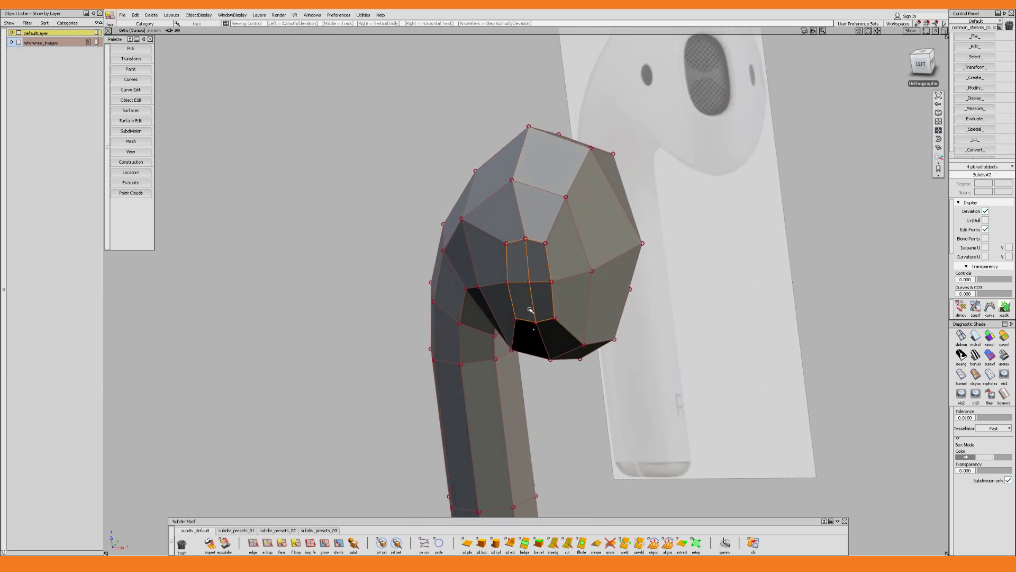
{"action": "right_click_drag", "start_coordinate": [530, 310], "coordinate": [537, 259], "text": "alt+shift"}
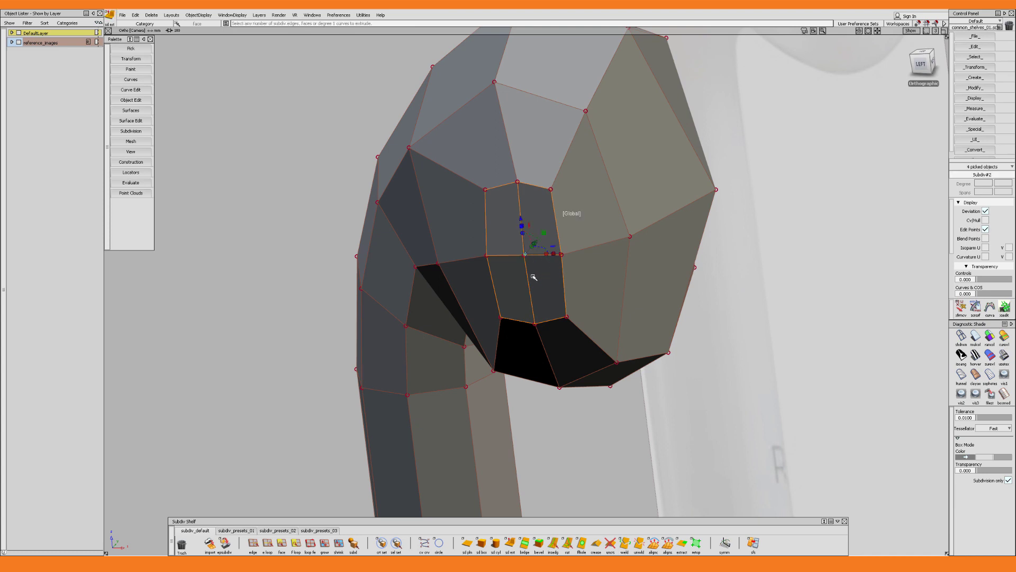
{"action": "left_click_drag", "start_coordinate": [534, 277], "coordinate": [576, 227], "text": "alt+shift"}
{"action": "right_click_drag", "start_coordinate": [547, 263], "coordinate": [553, 261], "text": "alt+shift"}
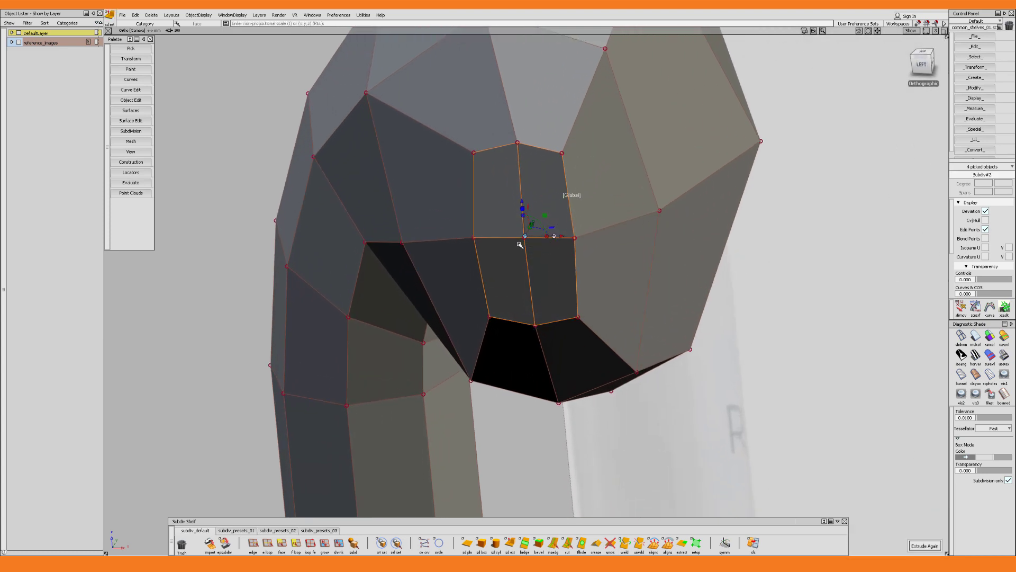
{"action": "left_click_drag", "start_coordinate": [525, 237], "coordinate": [628, 229]}
{"action": "left_click_drag", "start_coordinate": [569, 247], "coordinate": [576, 276], "text": "alt+shift"}
{"action": "left_click_drag", "start_coordinate": [545, 228], "coordinate": [697, 352], "text": "alt+shift"}
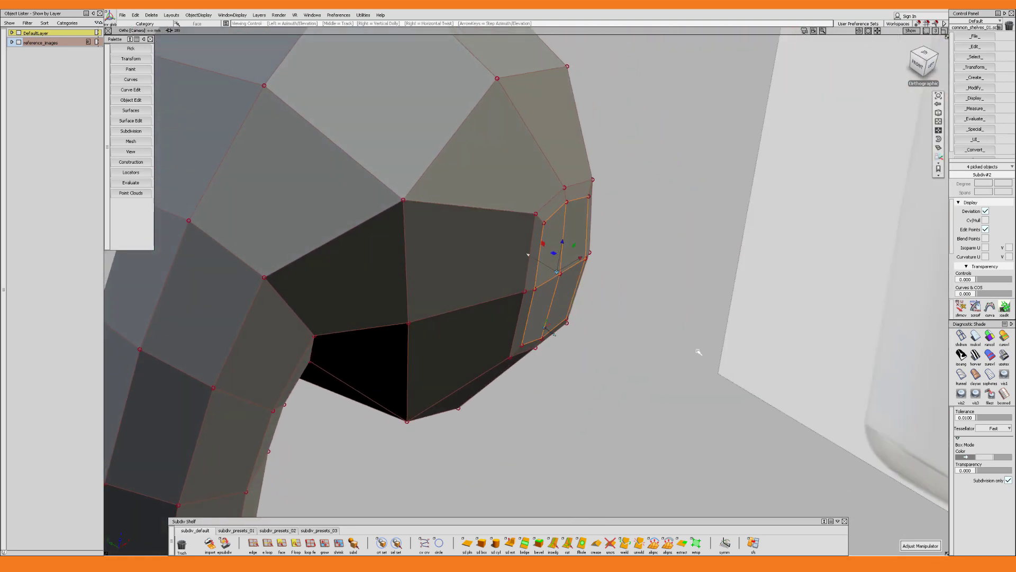
Extrude the inset grille faces a short distance into the head to form a recess
{"action": "key", "text": "e"}
{"action": "left_click_drag", "start_coordinate": [529, 256], "coordinate": [527, 255]}
{"action": "right_click_drag", "start_coordinate": [531, 254], "coordinate": [598, 227], "text": "alt+shift"}
{"action": "left_click_drag", "start_coordinate": [598, 227], "coordinate": [558, 251], "text": "alt+shift"}
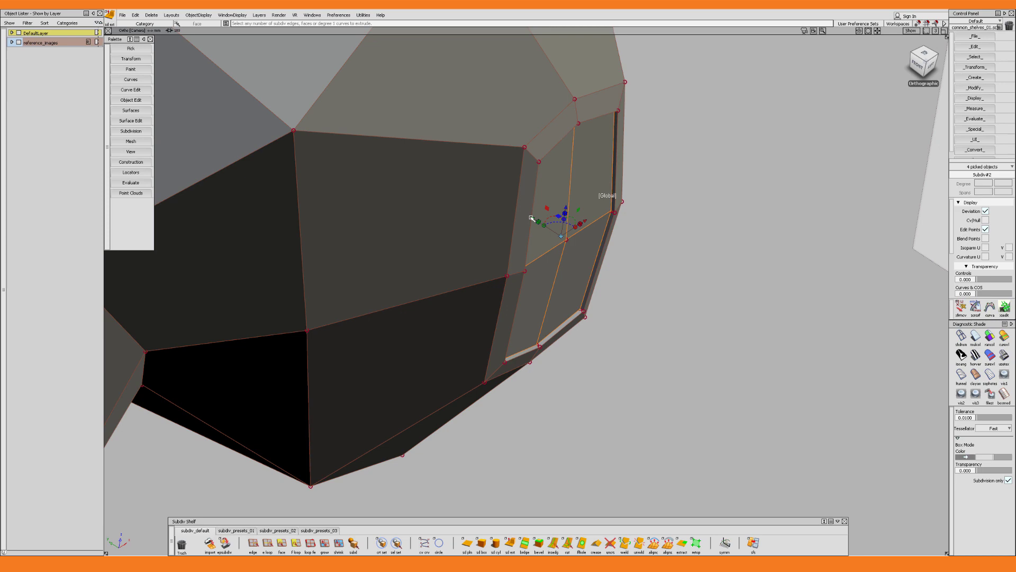
Finish the recess extrusion, display the body in its smooth shape and extract the four grille faces without keeping the original
{"action": "left_click_drag", "start_coordinate": [531, 218], "coordinate": [572, 253]}
{"action": "key", "text": "ctrl+b"}
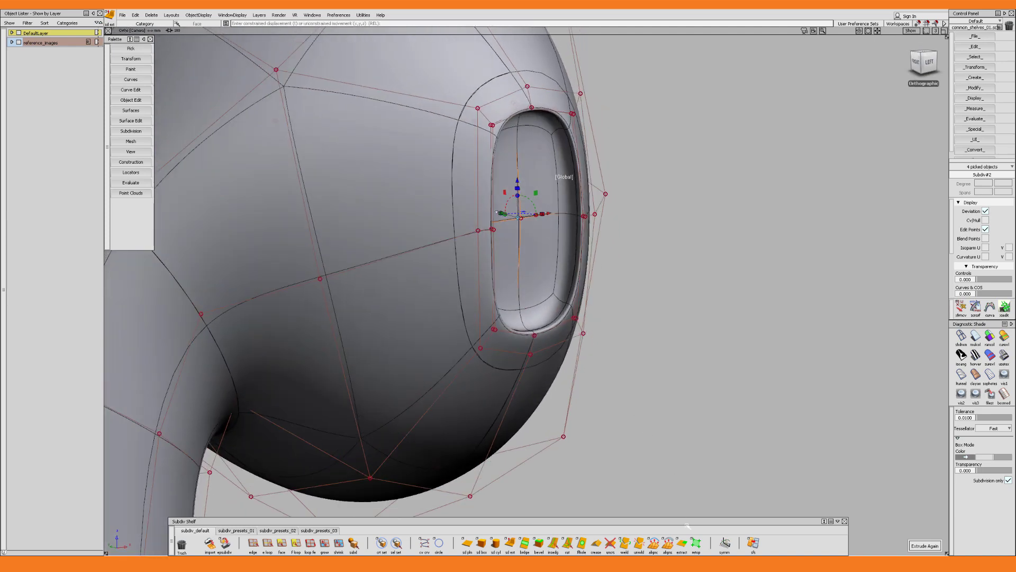
{"action": "double_click", "coordinate": [682, 542]}
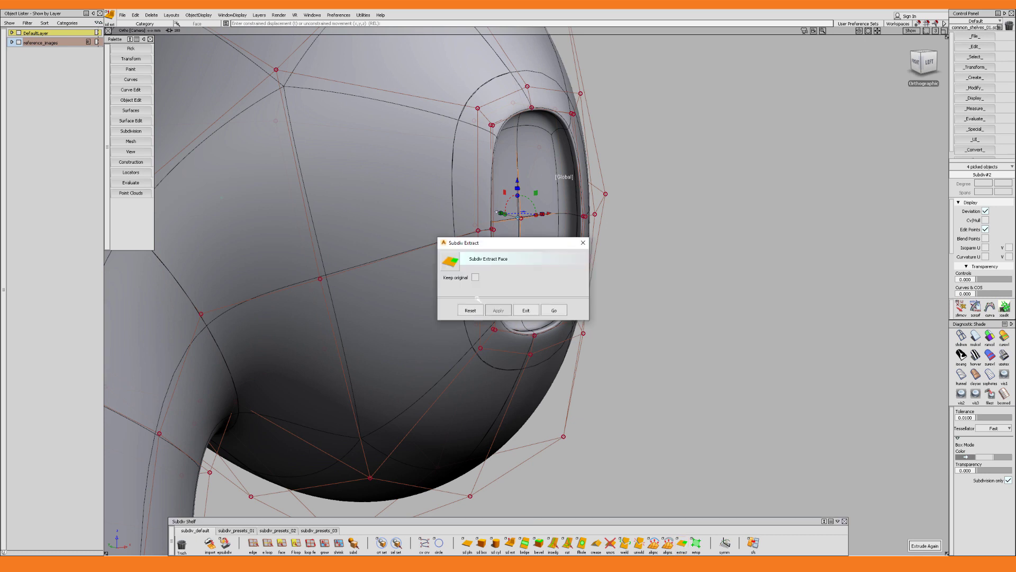
{"action": "left_click", "coordinate": [559, 311]}
Pick the extracted grille patch and shift it slightly within the recess
{"action": "left_click_drag", "start_coordinate": [664, 248], "coordinate": [604, 275], "text": "alt+shift"}
{"action": "left_click", "coordinate": [610, 271]}
{"action": "left_click", "coordinate": [547, 240]}
{"action": "middle_click_drag", "start_coordinate": [603, 275], "coordinate": [494, 240], "text": "ctrl+shift"}
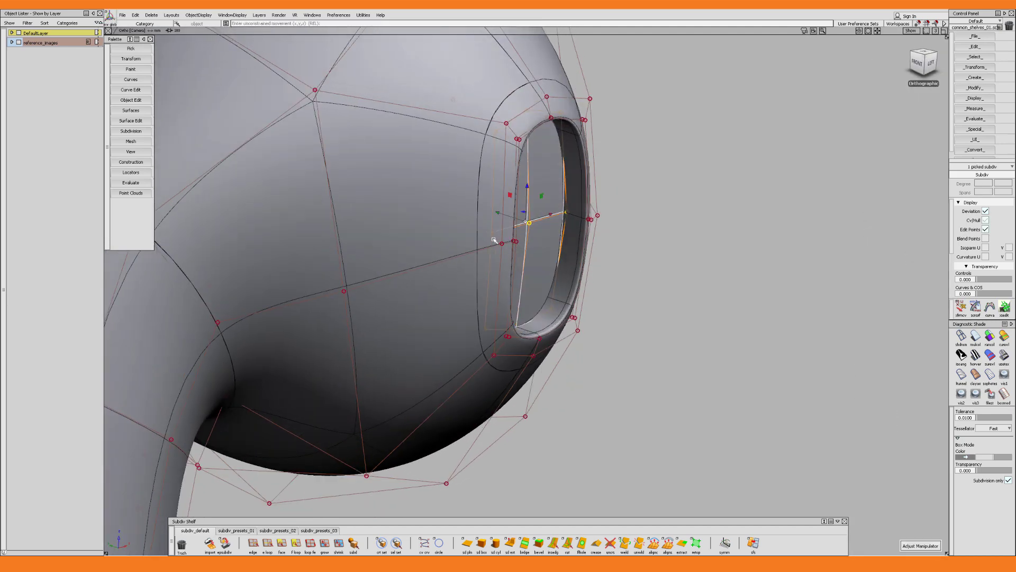
{"action": "left_click_drag", "start_coordinate": [500, 215], "coordinate": [506, 218]}
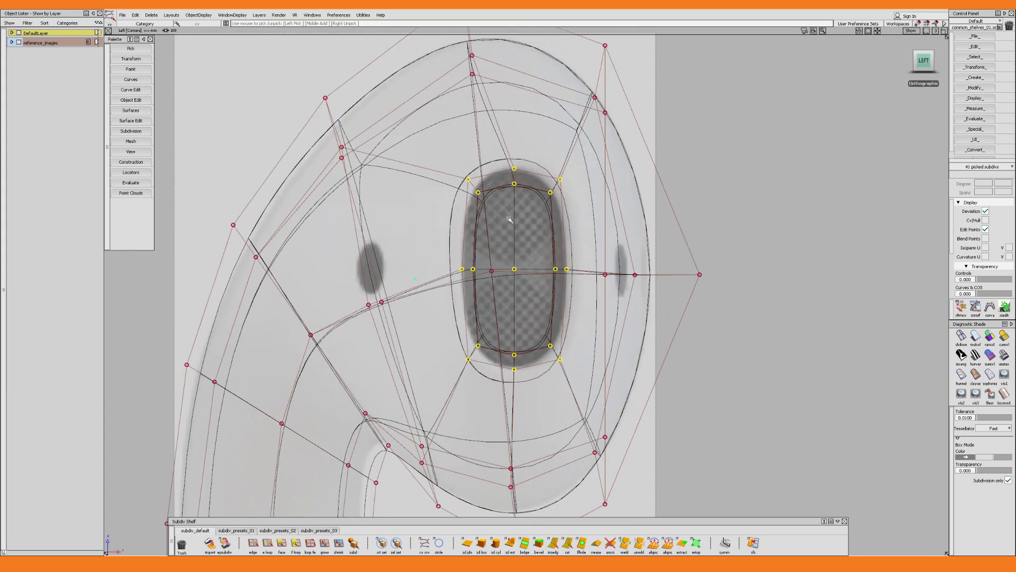
Pick the control points of the grille and its surrounding rings and move them sideways in the front view
{"action": "key", "text": "s"}
{"action": "left_click_drag", "start_coordinate": [548, 269], "coordinate": [518, 254]}
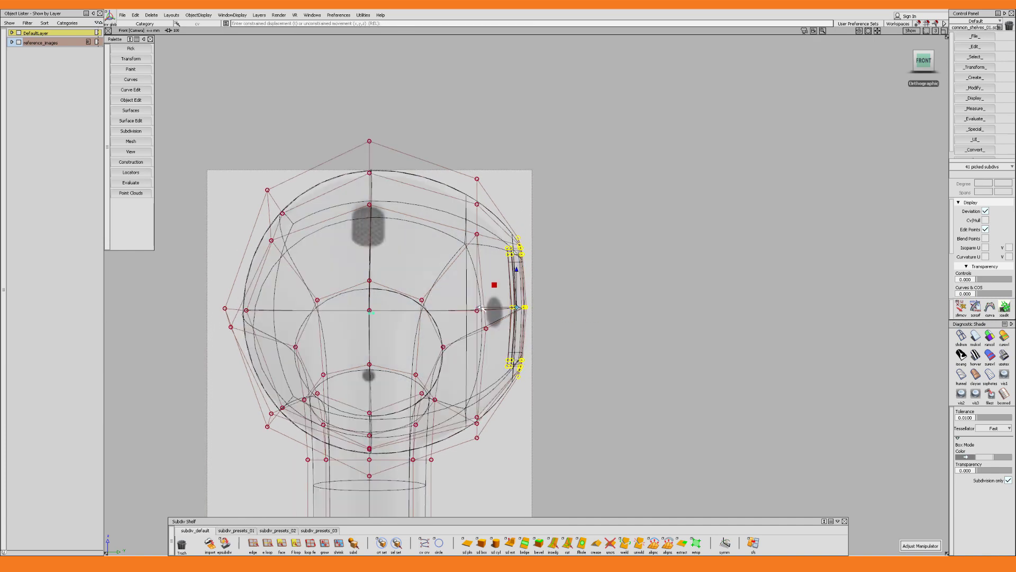
{"action": "right_click_drag", "start_coordinate": [521, 317], "coordinate": [505, 315], "text": "alt+shift"}
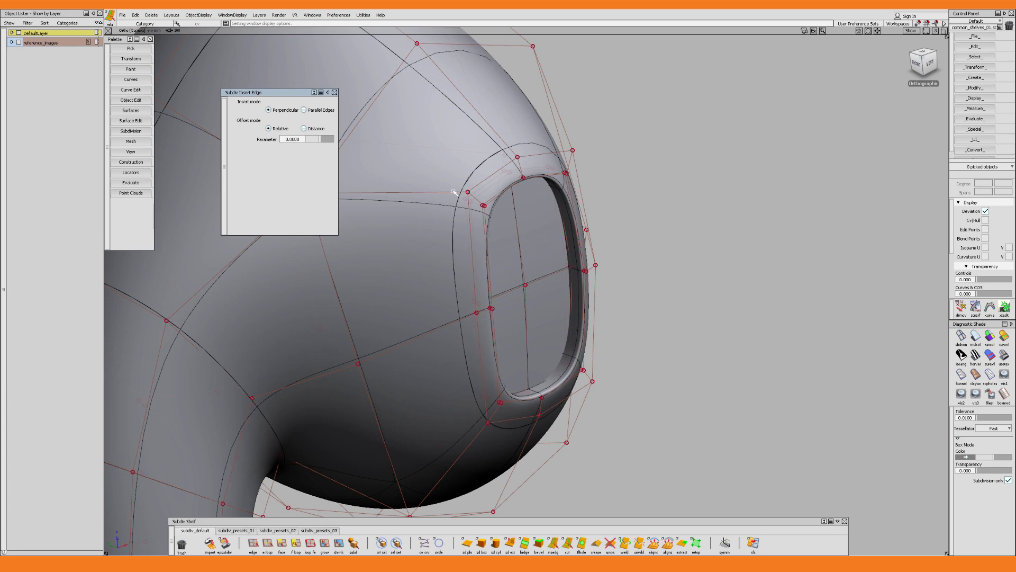
Insert a perpendicular edge loop around the grille border at a relative parameter of about 0.045 and adjust it with Transform CV NUV
{"action": "left_click_drag", "start_coordinate": [454, 192], "coordinate": [461, 193]}
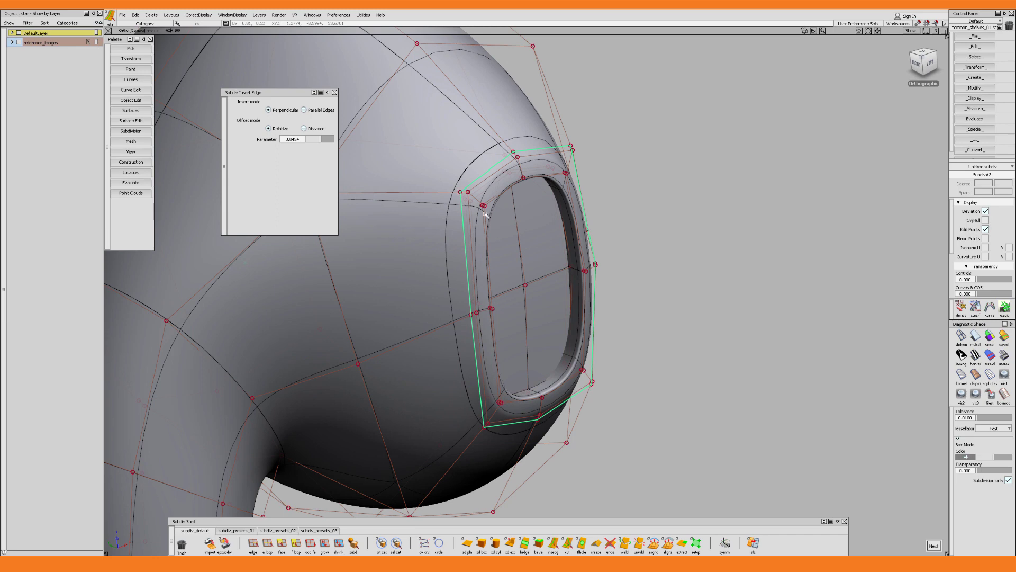
{"action": "key", "text": "Escape"}
{"action": "left_click_drag", "start_coordinate": [559, 251], "coordinate": [562, 230], "text": "alt+shift"}
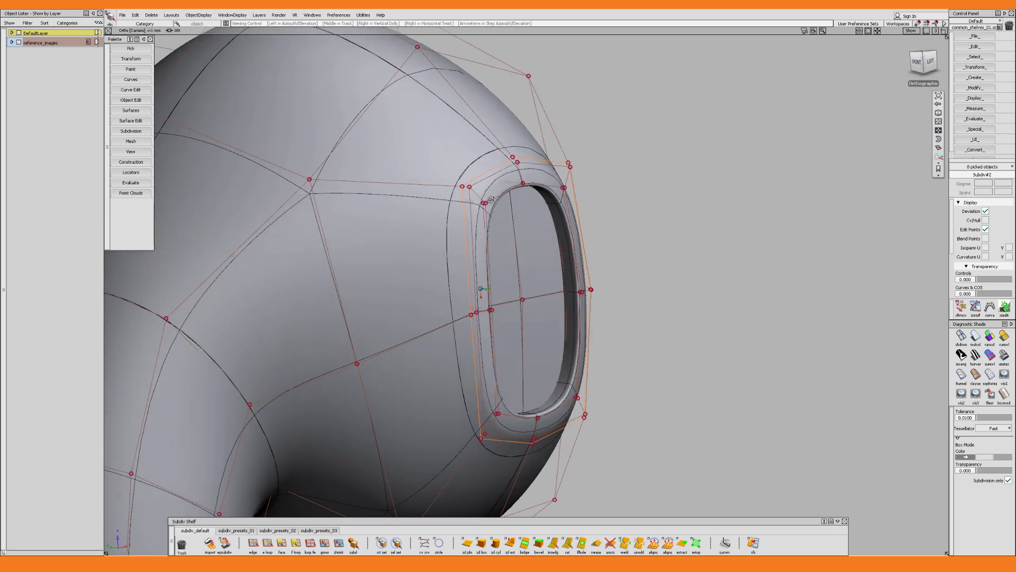
{"action": "middle_click", "coordinate": [612, 235], "text": "ctrl+shift"}
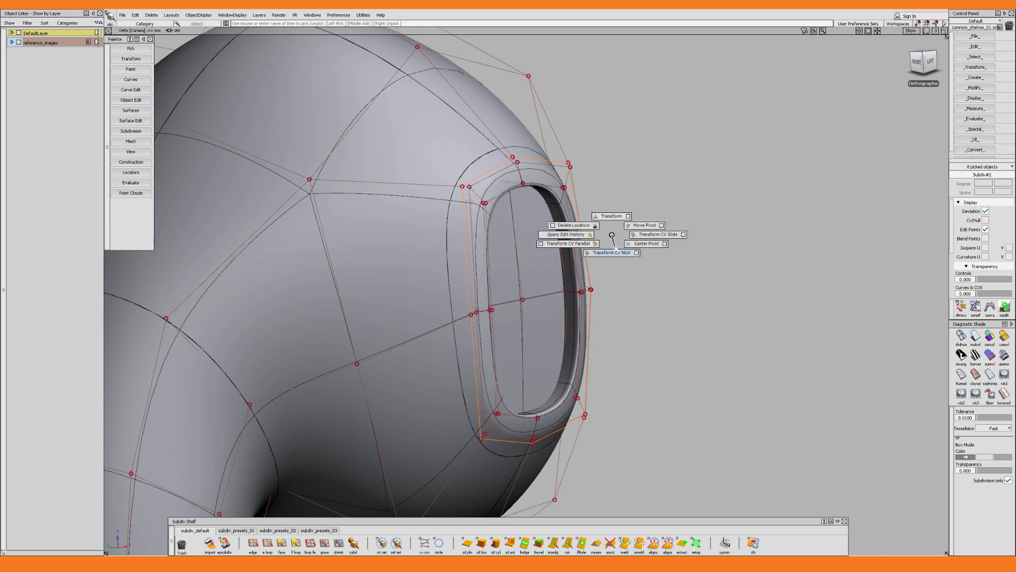
{"action": "middle_click_drag", "start_coordinate": [615, 249], "coordinate": [615, 251], "text": "ctrl+shift"}
{"action": "left_click_drag", "start_coordinate": [563, 275], "coordinate": [565, 252], "text": "alt+shift"}
{"action": "right_click_drag", "start_coordinate": [564, 252], "coordinate": [664, 259], "text": "alt+shift"}
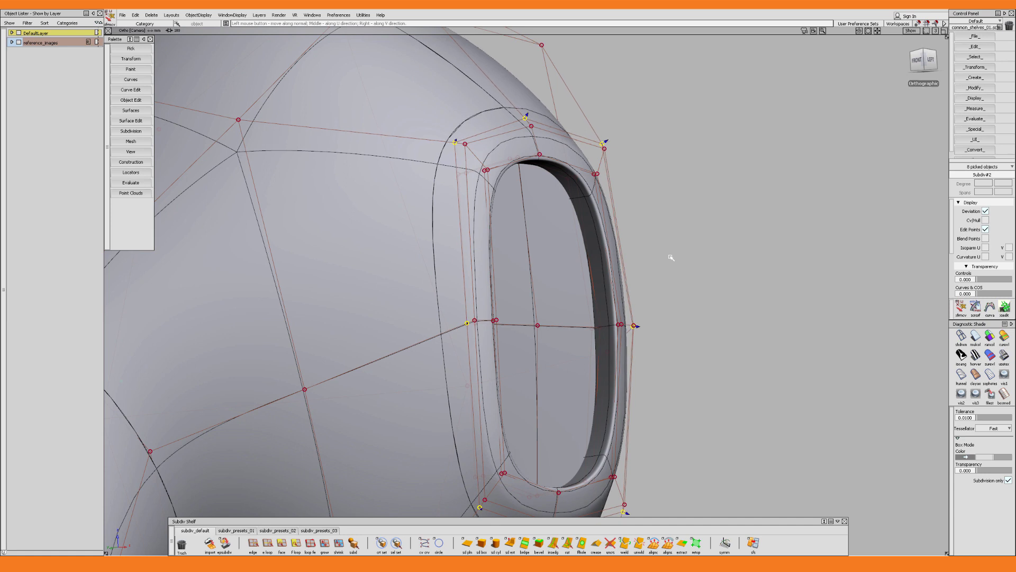
In box mode, slide the lower corner control point on the far side of the grille border's outer loop
{"action": "key", "text": "alt+b"}
{"action": "left_click_drag", "start_coordinate": [687, 256], "coordinate": [530, 333]}
{"action": "left_click_drag", "start_coordinate": [609, 122], "coordinate": [614, 91], "text": "ctrl+shift"}
{"action": "left_click_drag", "start_coordinate": [656, 264], "coordinate": [711, 161], "text": "alt+shift"}
{"action": "left_click_drag", "start_coordinate": [733, 313], "coordinate": [736, 289], "text": "ctrl+shift"}
{"action": "left_click", "coordinate": [742, 292]}
{"action": "right_click_drag", "start_coordinate": [740, 299], "coordinate": [762, 297], "text": "ctrl+shift"}
{"action": "left_click_drag", "start_coordinate": [741, 292], "coordinate": [738, 294]}
{"action": "right_click_drag", "start_coordinate": [767, 271], "coordinate": [799, 271], "text": "ctrl+shift"}
{"action": "left_click_drag", "start_coordinate": [757, 275], "coordinate": [741, 290], "text": "alt+shift"}
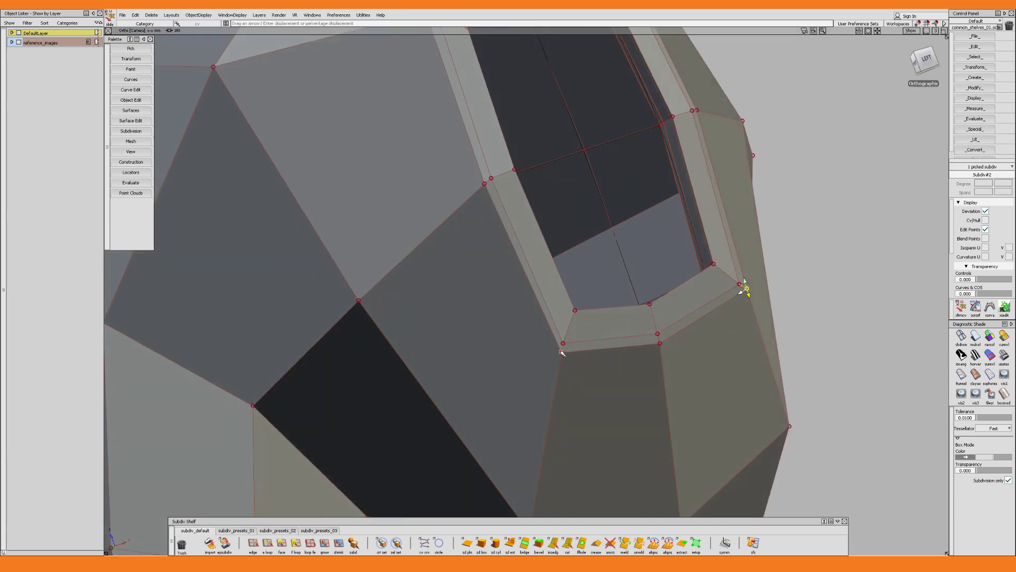
Slide the remaining corner control points of the grille border's outer loop and return to the smooth display
{"action": "left_click", "coordinate": [562, 347]}
{"action": "left_click_drag", "start_coordinate": [524, 286], "coordinate": [461, 233], "text": "alt+shift"}
{"action": "left_click", "coordinate": [505, 152]}
{"action": "right_click_drag", "start_coordinate": [545, 233], "coordinate": [577, 232], "text": "ctrl+shift"}
{"action": "left_click_drag", "start_coordinate": [579, 230], "coordinate": [537, 233], "text": "alt+shift"}
{"action": "left_click_drag", "start_coordinate": [534, 238], "coordinate": [550, 270]}
{"action": "key", "text": "alt+b"}
{"action": "left_click_drag", "start_coordinate": [603, 270], "coordinate": [492, 297], "text": "alt+shift"}
{"action": "right_click_drag", "start_coordinate": [582, 296], "coordinate": [508, 318], "text": "alt+shift"}
{"action": "left_click_drag", "start_coordinate": [508, 317], "coordinate": [670, 272], "text": "alt+shift"}
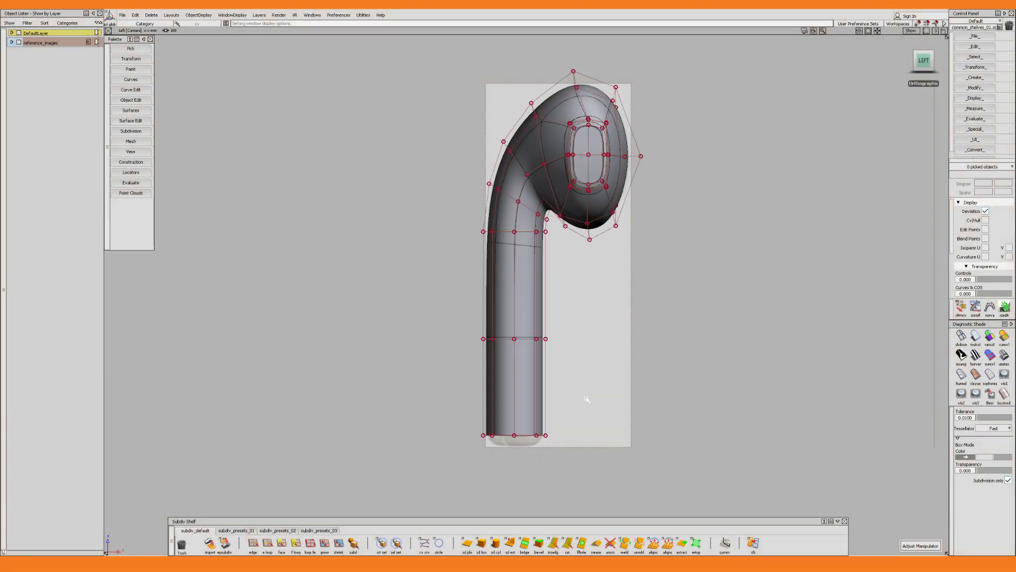
Extrude the stem's bottom edge loop down to the lower end of the reference image in the left view
{"action": "middle_click_drag", "start_coordinate": [540, 381], "coordinate": [552, 347], "text": "alt+shift"}
{"action": "right_click_drag", "start_coordinate": [552, 347], "coordinate": [622, 324], "text": "alt+shift"}
{"action": "middle_click_drag", "start_coordinate": [582, 452], "coordinate": [601, 280], "text": "alt+shift"}
{"action": "left_click_drag", "start_coordinate": [582, 370], "coordinate": [579, 413], "text": "ctrl+shift"}
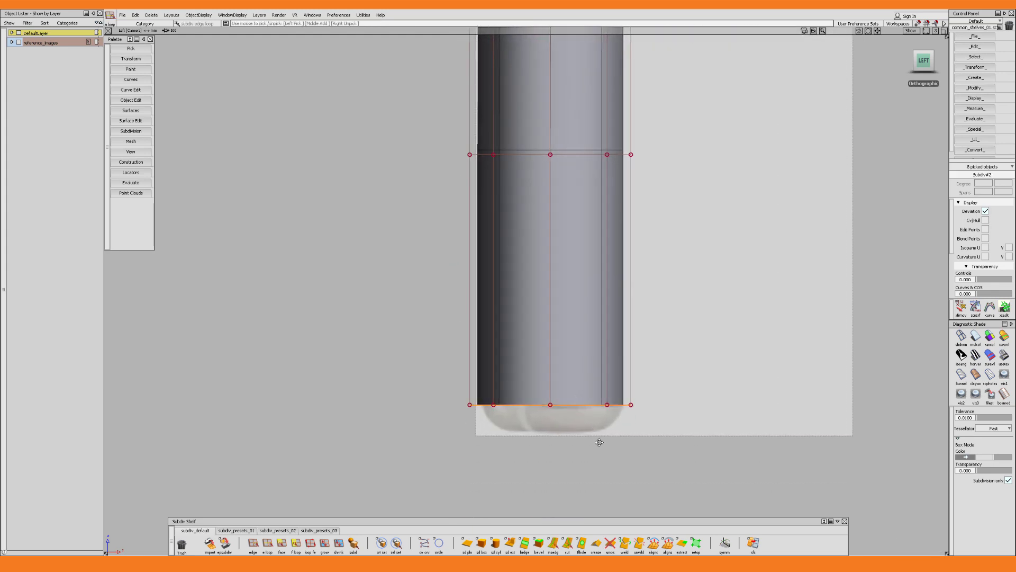
{"action": "middle_click_drag", "start_coordinate": [600, 442], "coordinate": [589, 360], "text": "alt+shift"}
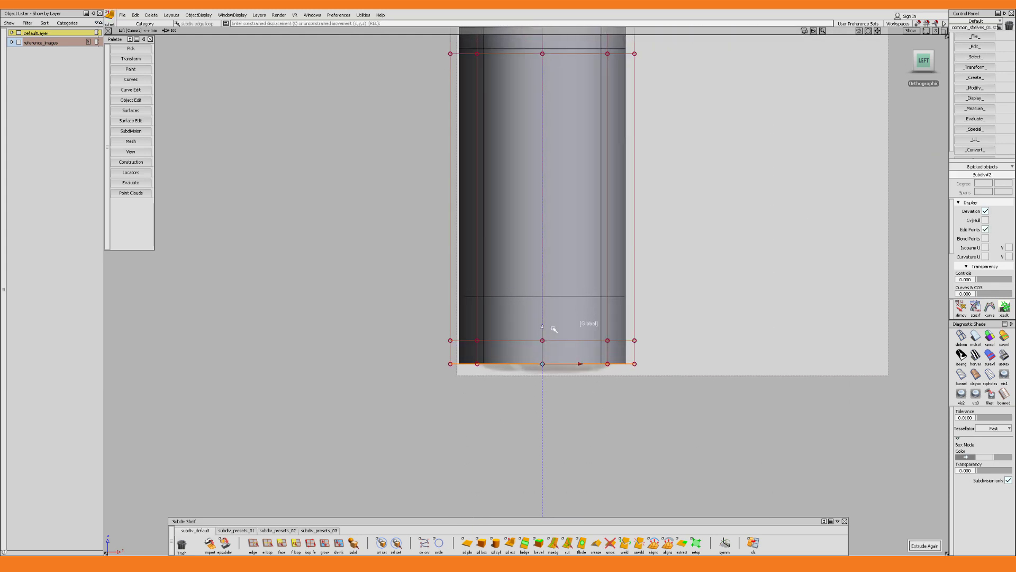
{"action": "key", "text": "5"}
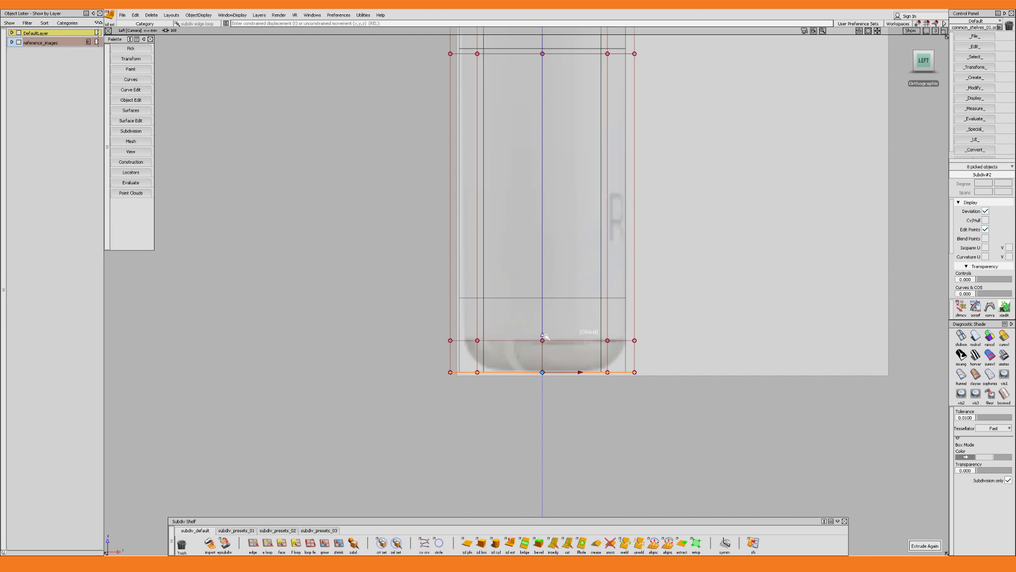
Extract the band of faces at the stem's lower end as a separate body and hide the rest of the earbud
{"action": "left_click_drag", "start_coordinate": [422, 355], "coordinate": [675, 363]}
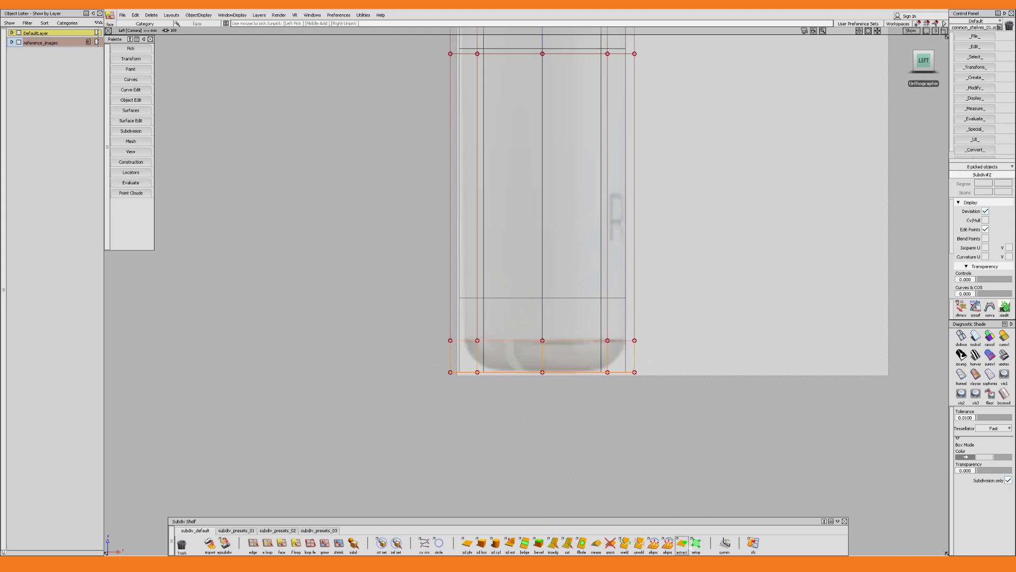
{"action": "left_click", "coordinate": [686, 546]}
{"action": "left_click_drag", "start_coordinate": [608, 228], "coordinate": [660, 254]}
{"action": "key", "text": "Delete"}
{"action": "right_click_drag", "start_coordinate": [660, 254], "coordinate": [581, 355], "text": "alt+shift"}
{"action": "middle_click_drag", "start_coordinate": [581, 354], "coordinate": [588, 345], "text": "alt+shift"}
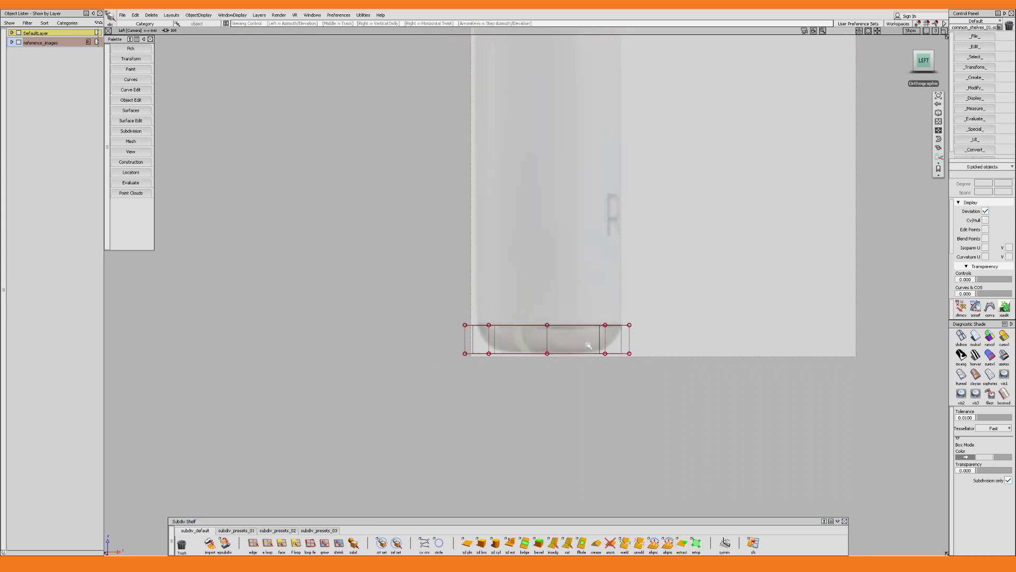
Fill the lower opening of the extracted band using the Single Face fill hole mode
{"action": "left_click_drag", "start_coordinate": [588, 345], "coordinate": [678, 452], "text": "alt+shift"}
{"action": "key", "text": "5"}
{"action": "left_click_drag", "start_coordinate": [543, 338], "coordinate": [540, 378], "text": "alt+shift"}
{"action": "left_click", "coordinate": [539, 372]}
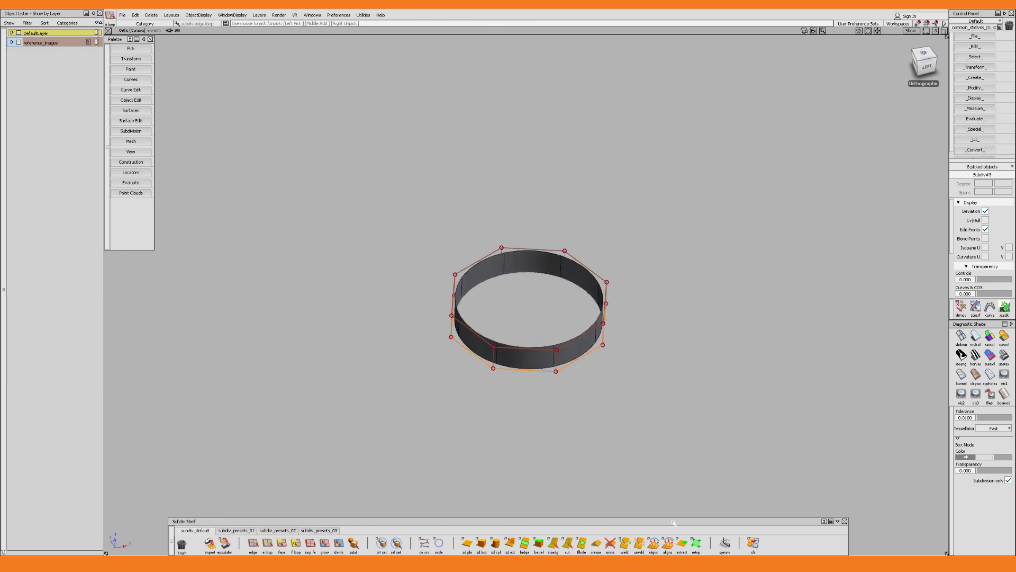
{"action": "left_click", "coordinate": [581, 542]}
{"action": "left_click_drag", "start_coordinate": [620, 408], "coordinate": [558, 519], "text": "alt+shift"}
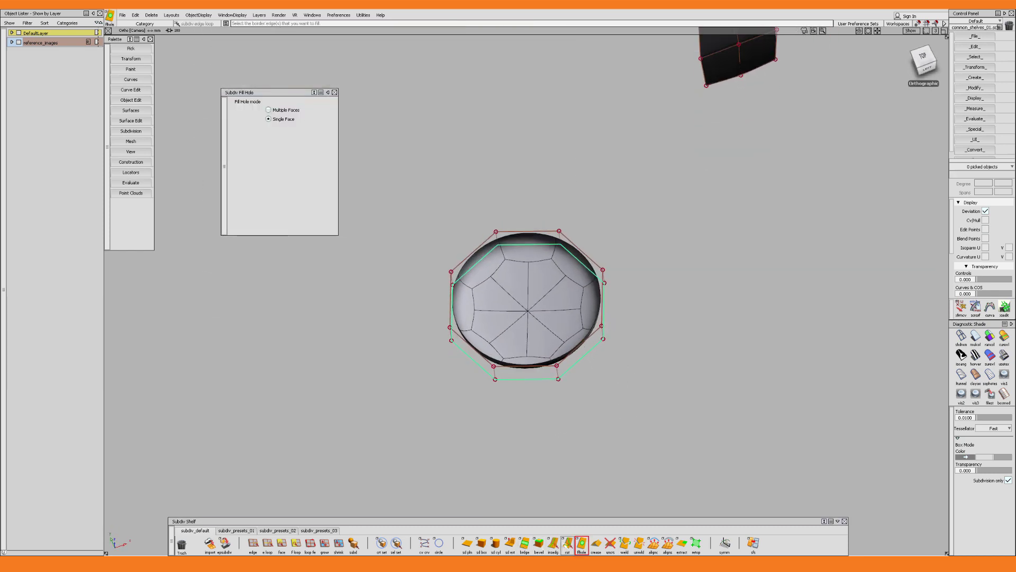
Divide the cap's bottom face with Multicut lines through its centre, using Both as pick type
{"action": "left_click", "coordinate": [567, 543]}
{"action": "left_click_drag", "start_coordinate": [605, 285], "coordinate": [531, 382], "text": "alt+shift"}
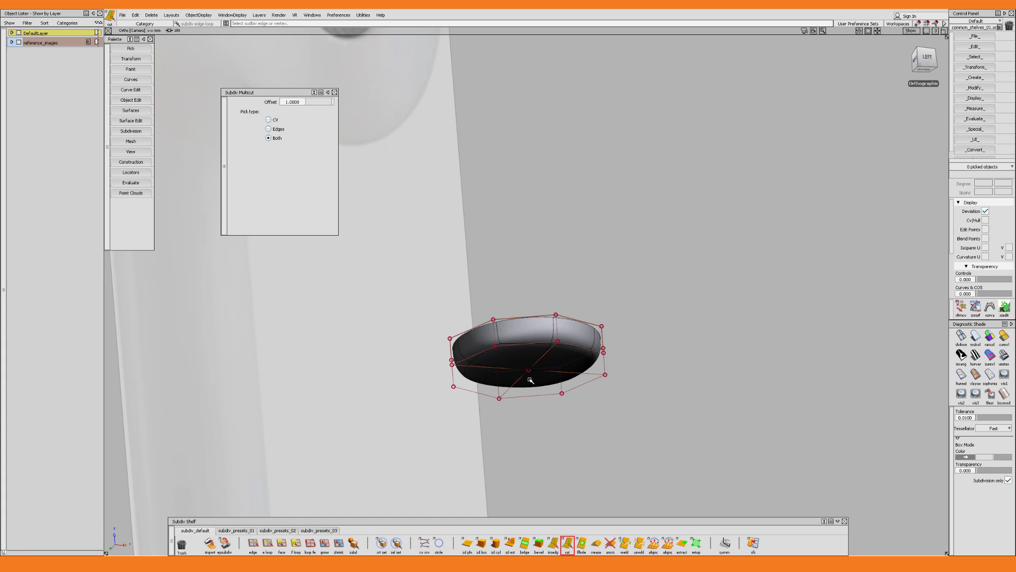
{"action": "left_click_drag", "start_coordinate": [530, 380], "coordinate": [524, 377], "text": "ctrl+shift"}
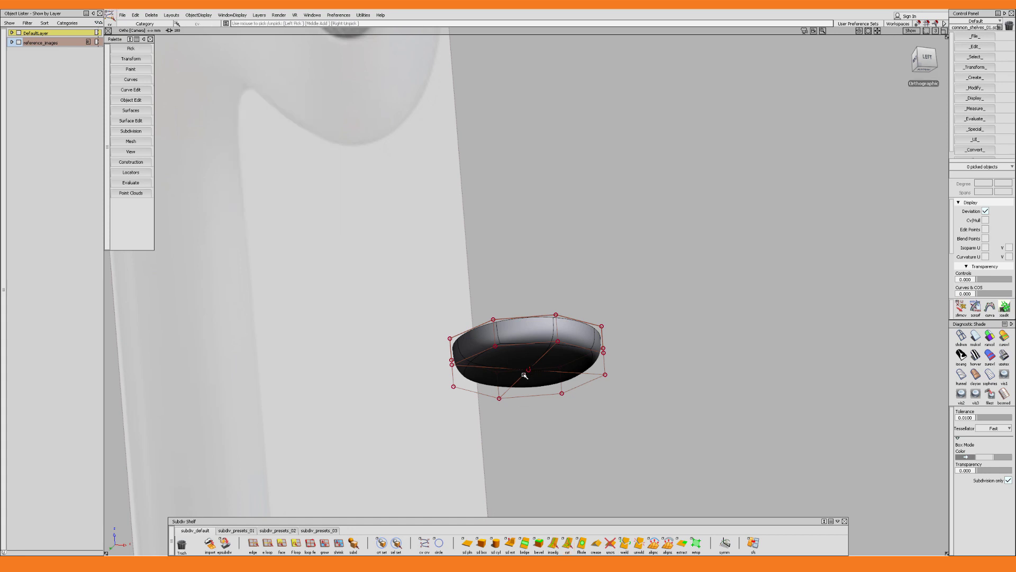
Move the centre control point of the cap's bottom down to give it a slight dome
{"action": "left_click", "coordinate": [528, 370]}
{"action": "right_click_drag", "start_coordinate": [529, 371], "coordinate": [529, 379], "text": "ctrl+shift"}
{"action": "left_click_drag", "start_coordinate": [528, 378], "coordinate": [528, 359], "text": "alt+shift"}
{"action": "left_click_drag", "start_coordinate": [528, 321], "coordinate": [530, 339]}
{"action": "left_click_drag", "start_coordinate": [598, 396], "coordinate": [601, 384], "text": "alt+shift"}
{"action": "key", "text": "F6"}
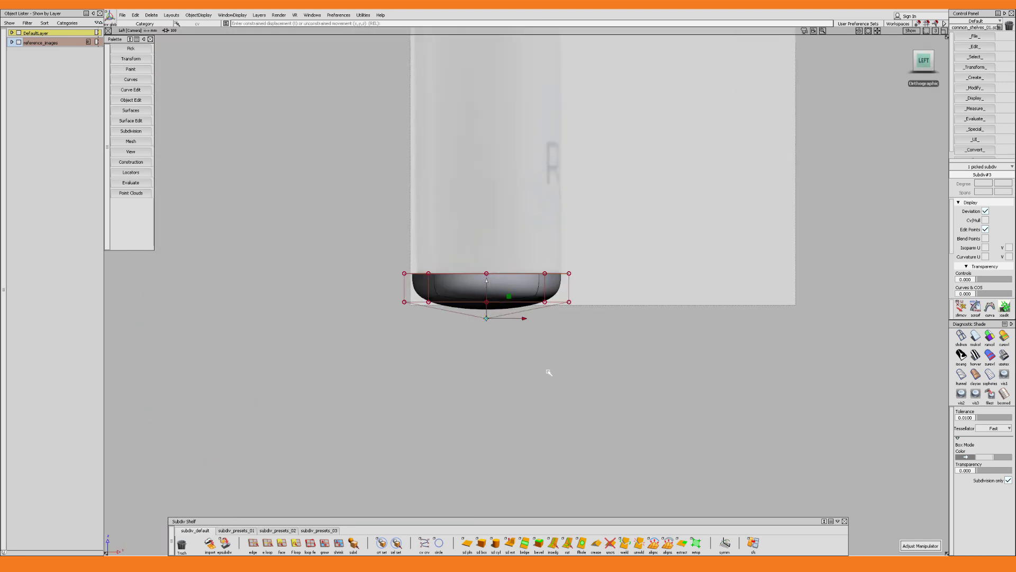
Scale the cap's lower ring of control points inward to follow the rounded reference outline in the left view
{"action": "right_click_drag", "start_coordinate": [547, 370], "coordinate": [454, 340], "text": "alt+shift"}
{"action": "left_click_drag", "start_coordinate": [511, 341], "coordinate": [512, 288]}
{"action": "double_click", "coordinate": [458, 330]}
Insert an edge loop partway down the side of the cap
{"action": "left_click", "coordinate": [554, 543]}
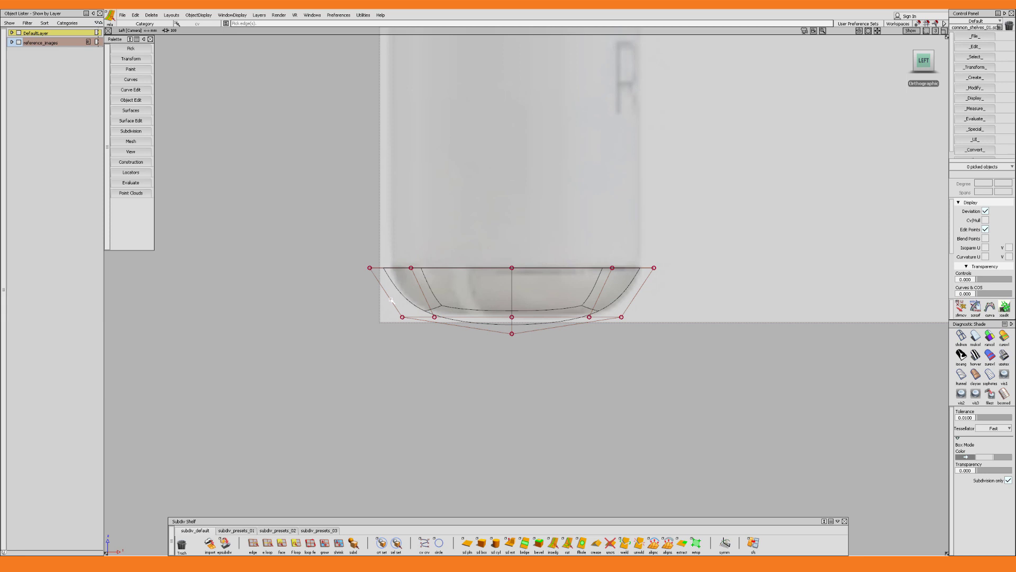
{"action": "left_click", "coordinate": [391, 300]}
{"action": "left_click_drag", "start_coordinate": [456, 308], "coordinate": [521, 295]}
Adjust the cap's side and bottom control points in the left view to match the rounded end in the reference
{"action": "key", "text": "w"}
{"action": "key", "text": "q"}
{"action": "left_click_drag", "start_coordinate": [393, 310], "coordinate": [635, 347]}
{"action": "left_click_drag", "start_coordinate": [512, 325], "coordinate": [512, 291]}
{"action": "key", "text": "q"}
{"action": "left_click", "coordinate": [512, 333]}
{"action": "key", "text": "q"}
{"action": "left_click_drag", "start_coordinate": [352, 286], "coordinate": [671, 355]}
{"action": "left_click_drag", "start_coordinate": [512, 312], "coordinate": [645, 446]}
Extrude the cap's upper edge loop and scale it inward to form a narrow rim
{"action": "left_click_drag", "start_coordinate": [595, 368], "coordinate": [592, 332], "text": "alt+shift"}
{"action": "key", "text": "e"}
{"action": "left_click", "coordinate": [591, 250]}
{"action": "key", "text": "x"}
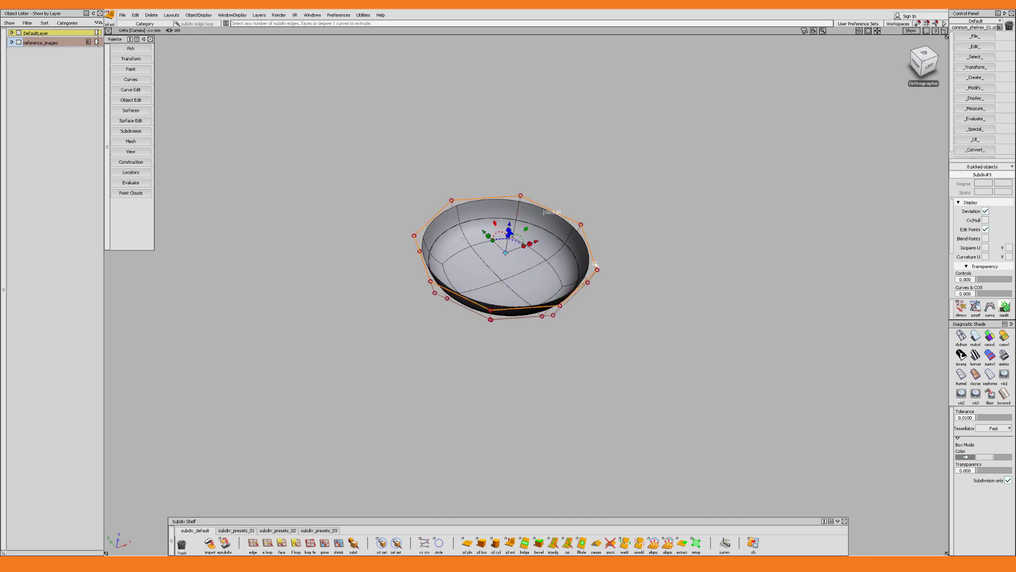
{"action": "left_click_drag", "start_coordinate": [563, 263], "coordinate": [496, 254], "text": "alt+shift"}
{"action": "left_click_drag", "start_coordinate": [592, 297], "coordinate": [587, 258], "text": "alt+shift"}
{"action": "right_click_drag", "start_coordinate": [609, 263], "coordinate": [596, 265], "text": "alt+shift"}
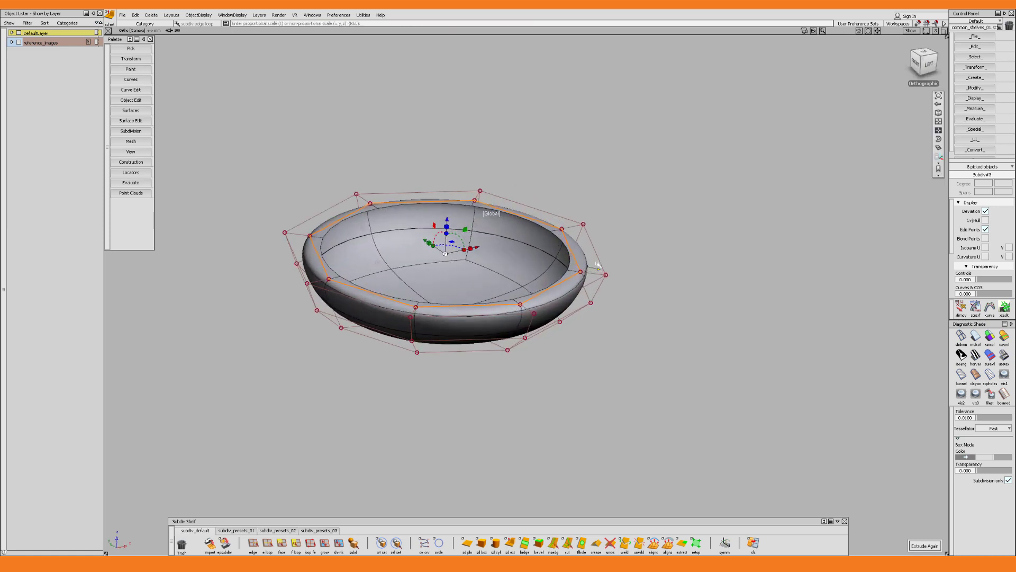
{"action": "mouse_move", "coordinate": [596, 265]}
{"action": "left_mouse_down", "text": "alt+shift"}
{"action": "mouse_move", "coordinate": [599, 198]}
{"action": "mouse_move", "coordinate": [615, 256]}
{"action": "left_mouse_up", "text": "alt+shift"}
{"action": "key", "text": "Escape"}
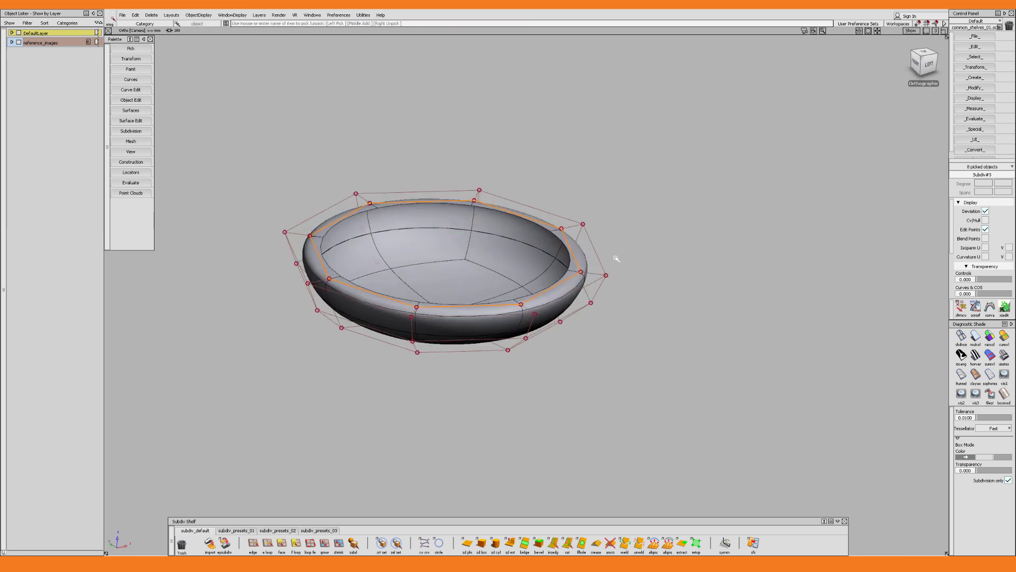
Insert a supporting edge loop just below the cap's rim, using Perpendicular insert mode and a Distance offset
{"action": "left_click", "coordinate": [614, 256]}
{"action": "right_click_drag", "start_coordinate": [549, 302], "coordinate": [594, 312], "text": "alt+shift"}
{"action": "left_click_drag", "start_coordinate": [594, 312], "coordinate": [603, 288], "text": "alt+shift"}
{"action": "key", "text": "i"}
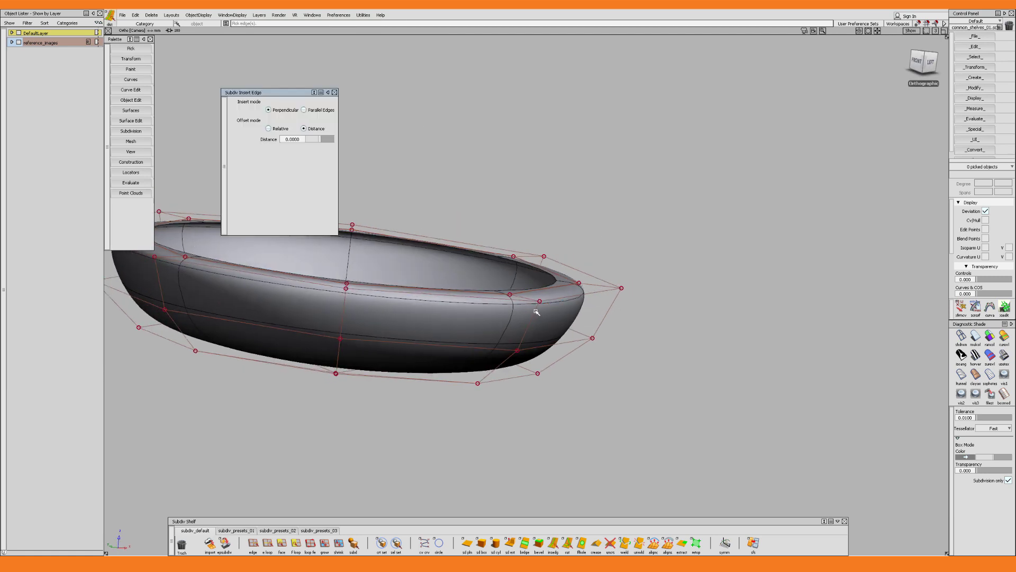
{"action": "left_click", "coordinate": [537, 311]}
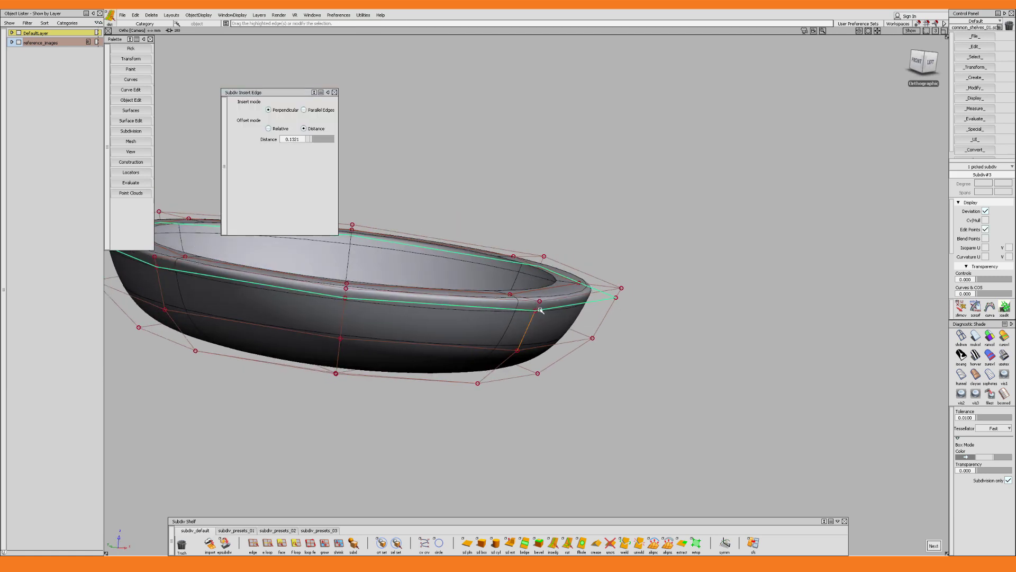
{"action": "left_click_drag", "start_coordinate": [556, 316], "coordinate": [606, 308], "text": "alt+shift"}
{"action": "key", "text": "Escape"}
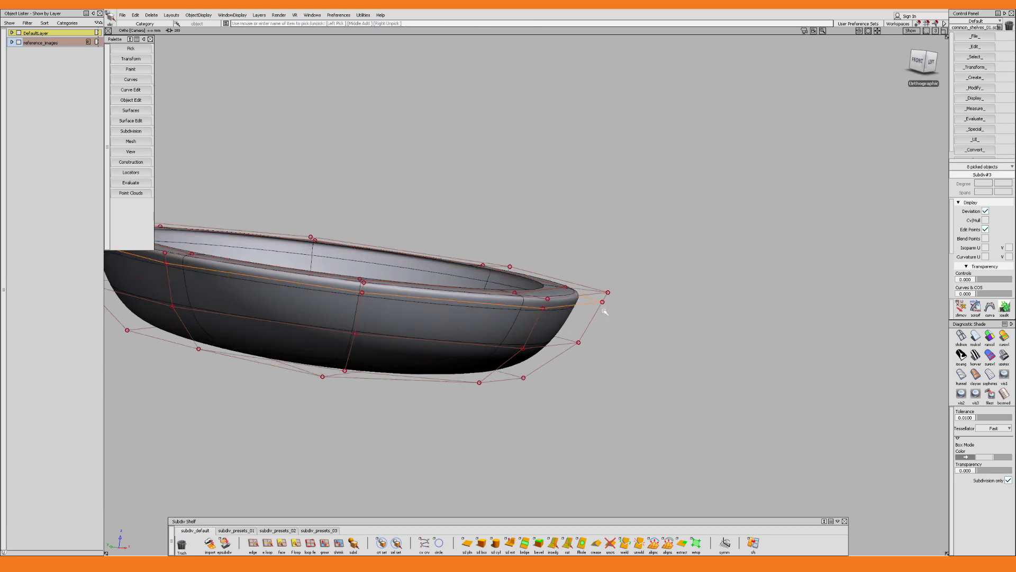
Adjust the new loop's control points along their normals with Transform CV NUV and show the stem again
{"action": "middle_click", "coordinate": [608, 309], "text": "ctrl+shift"}
{"action": "middle_click_drag", "start_coordinate": [608, 322], "coordinate": [609, 327], "text": "ctrl+shift"}
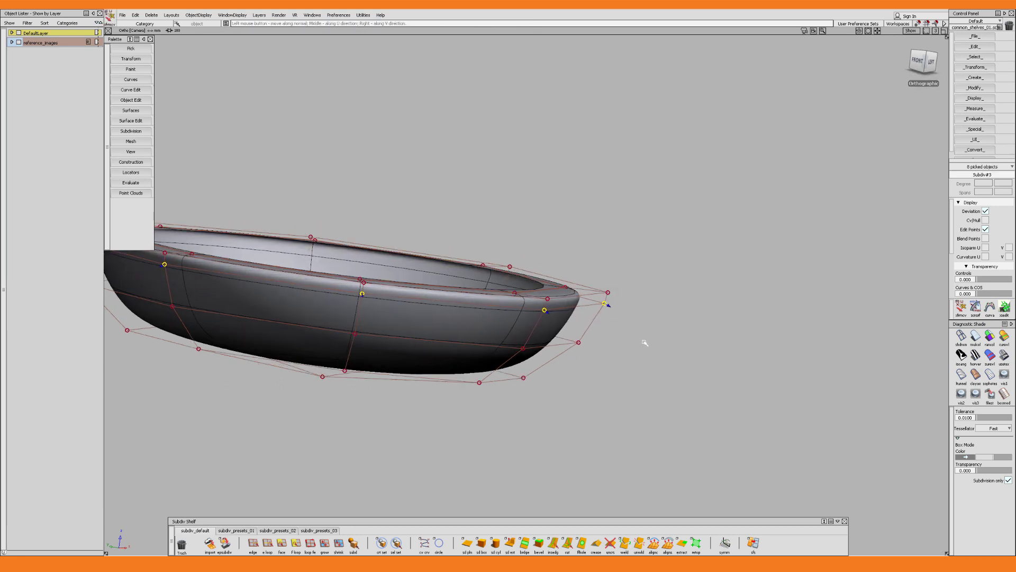
{"action": "left_click_drag", "start_coordinate": [645, 342], "coordinate": [574, 358], "text": "alt+shift"}
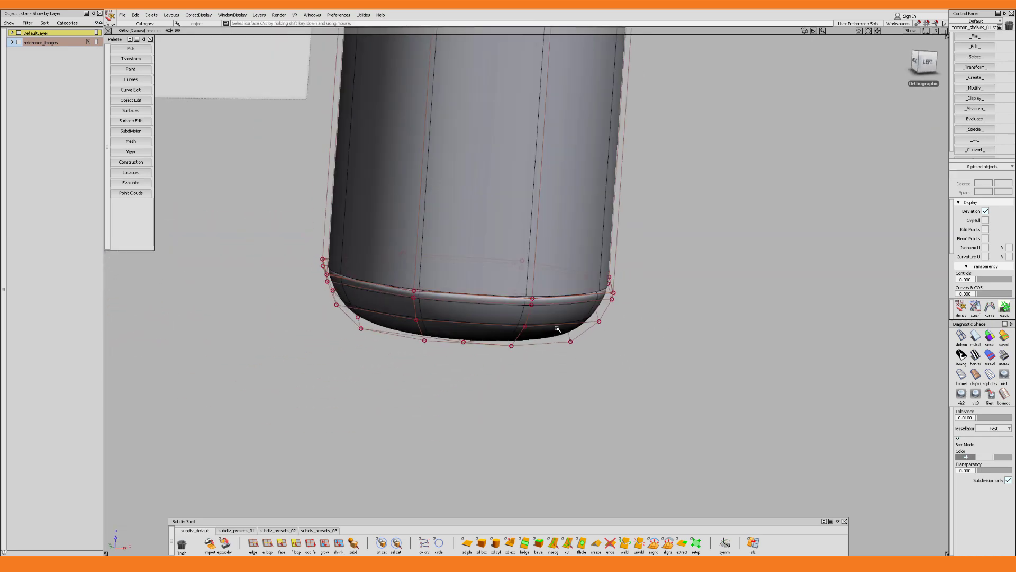
{"action": "left_click_drag", "start_coordinate": [561, 326], "coordinate": [542, 357], "text": "alt+shift"}
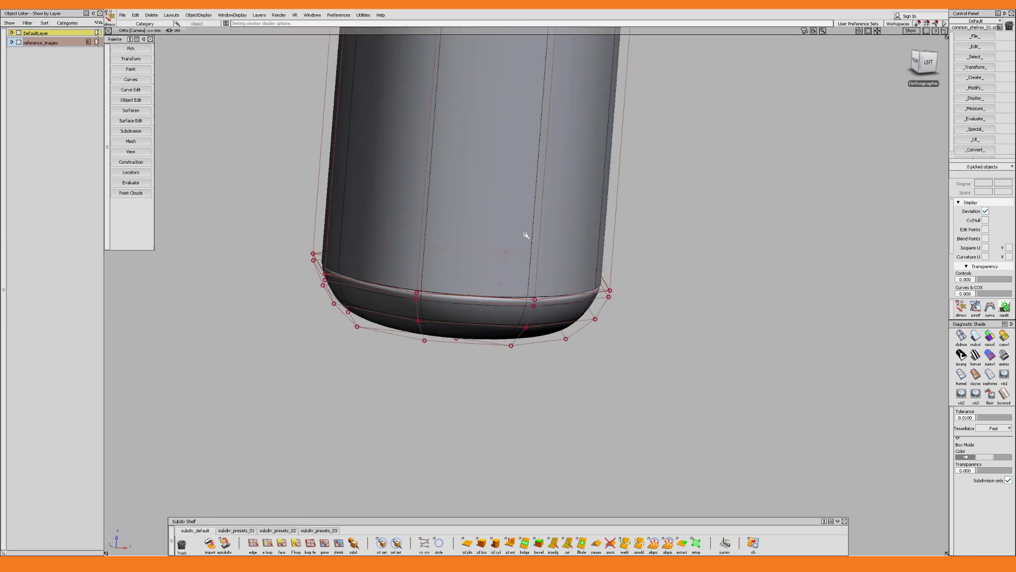
Extrude the stem's bottom edge loop inward into a narrow lip and insert a supporting edge loop just above it
{"action": "key", "text": "Delete"}
{"action": "left_click_drag", "start_coordinate": [540, 263], "coordinate": [510, 229], "text": "alt+shift"}
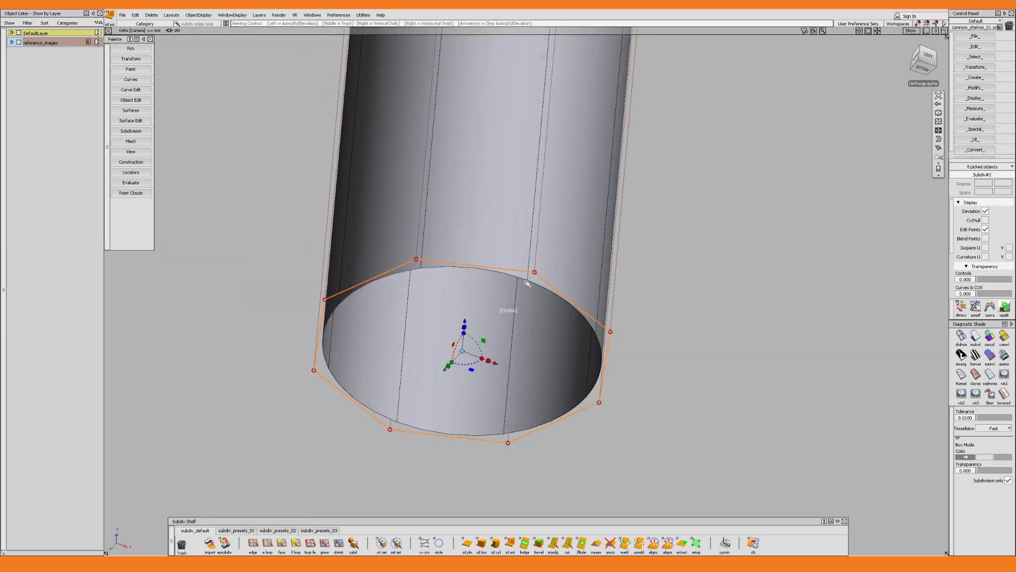
{"action": "left_click", "coordinate": [462, 351]}
{"action": "left_click_drag", "start_coordinate": [505, 370], "coordinate": [511, 380], "text": "alt+shift"}
{"action": "left_click_drag", "start_coordinate": [460, 350], "coordinate": [432, 350]}
{"action": "left_click_drag", "start_coordinate": [557, 313], "coordinate": [553, 344], "text": "alt+shift"}
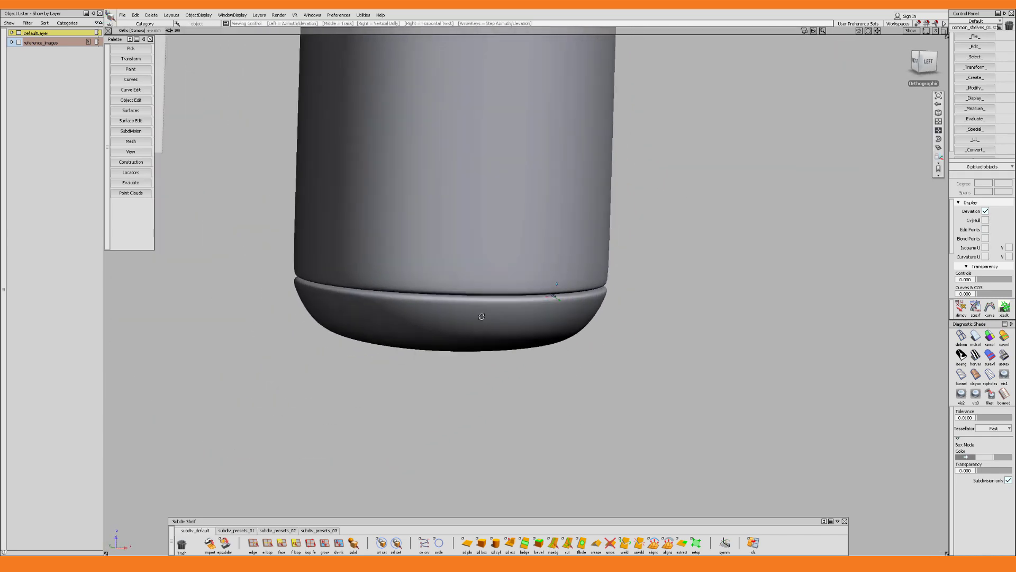
Pick the supporting edge loop at the stem's bottom, adjust it with Transform CV NUV and hide the control points
{"action": "left_click_drag", "start_coordinate": [481, 317], "coordinate": [490, 315], "text": "alt+shift"}
{"action": "left_click_drag", "start_coordinate": [554, 296], "coordinate": [584, 290], "text": "alt+shift"}
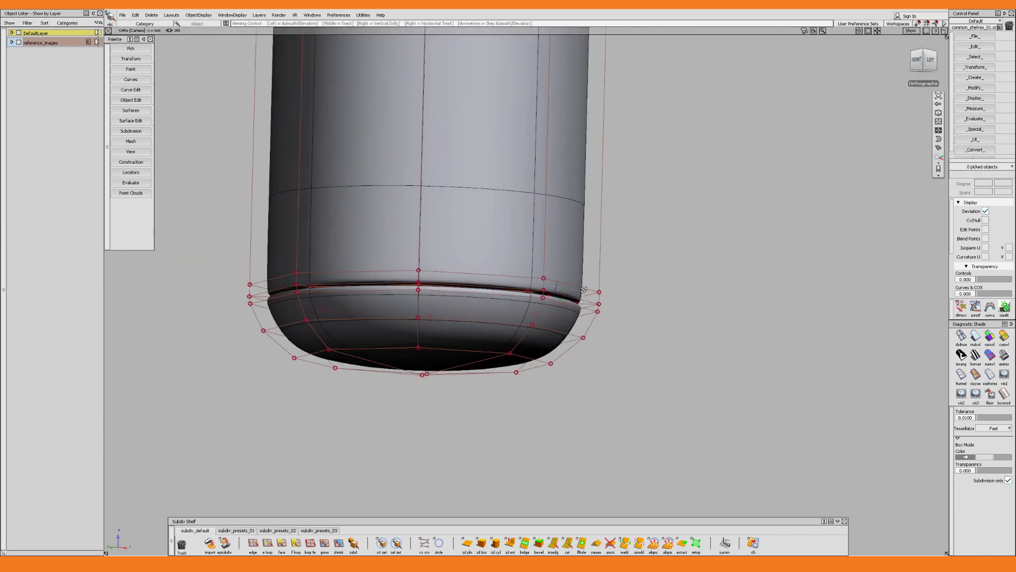
{"action": "scroll", "coordinate": [555, 295], "scroll_direction": "up", "scroll_amount": 2}
{"action": "left_click", "coordinate": [539, 276]}
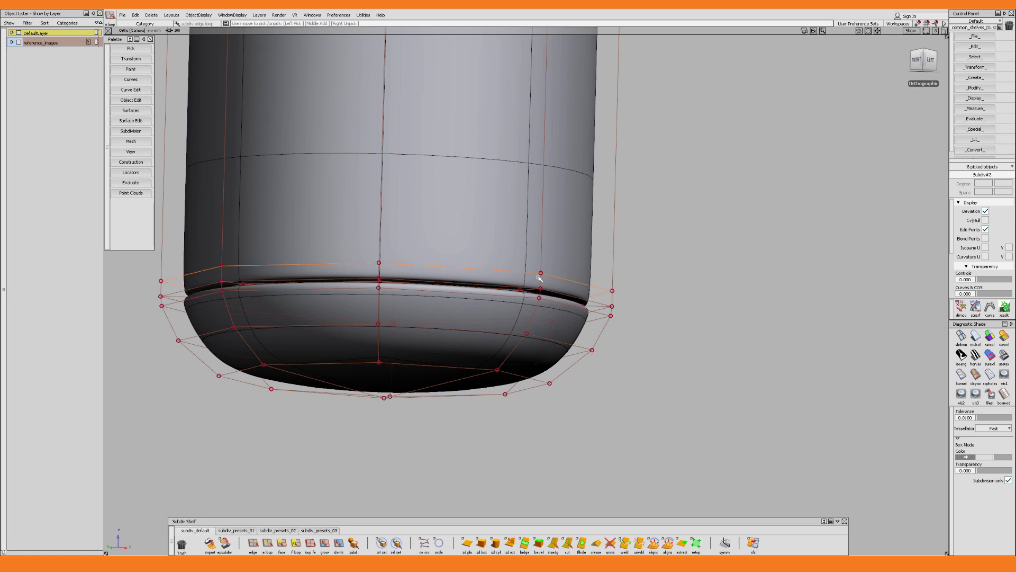
{"action": "middle_click", "coordinate": [633, 282], "text": "ctrl+shift"}
{"action": "left_click", "coordinate": [651, 282]}
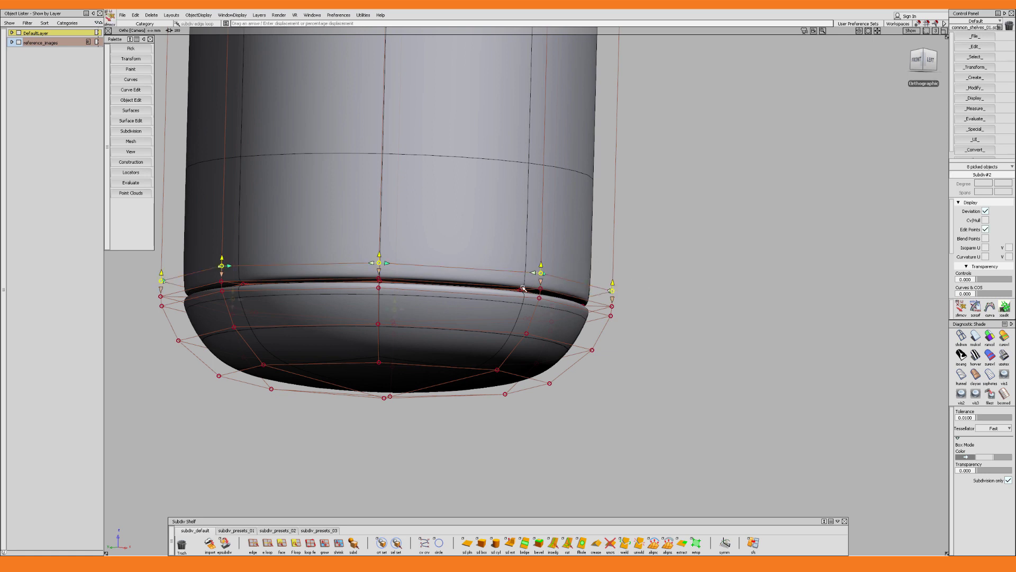
{"action": "left_click_drag", "start_coordinate": [543, 281], "coordinate": [547, 321]}
{"action": "left_click", "coordinate": [557, 278]}
{"action": "key", "text": "alt+m"}
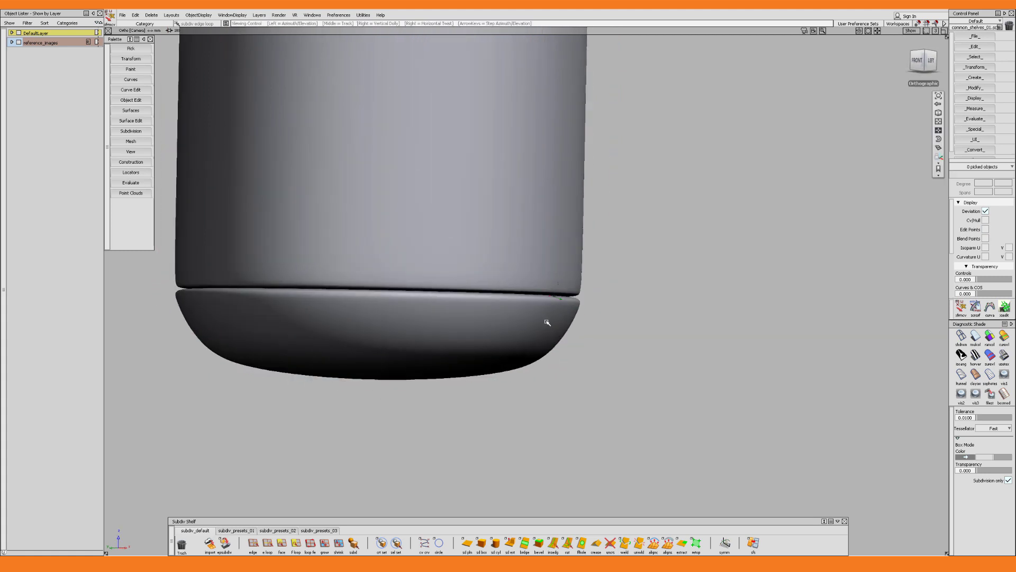
Examine the gap between stem and cap, and the whole earbud beside its reference images in perspective view
{"action": "right_click_drag", "start_coordinate": [547, 322], "coordinate": [497, 456], "text": "alt+shift"}
{"action": "left_click_drag", "start_coordinate": [541, 295], "coordinate": [537, 210], "text": "alt+shift"}
{"action": "left_click_drag", "start_coordinate": [534, 316], "coordinate": [531, 371], "text": "alt+shift"}
{"action": "right_click_drag", "start_coordinate": [531, 370], "coordinate": [512, 460], "text": "alt+shift"}
{"action": "middle_click_drag", "start_coordinate": [537, 254], "coordinate": [520, 327], "text": "alt+shift"}
{"action": "left_click_drag", "start_coordinate": [524, 325], "coordinate": [529, 297], "text": "alt+shift"}
{"action": "key", "text": "F8"}
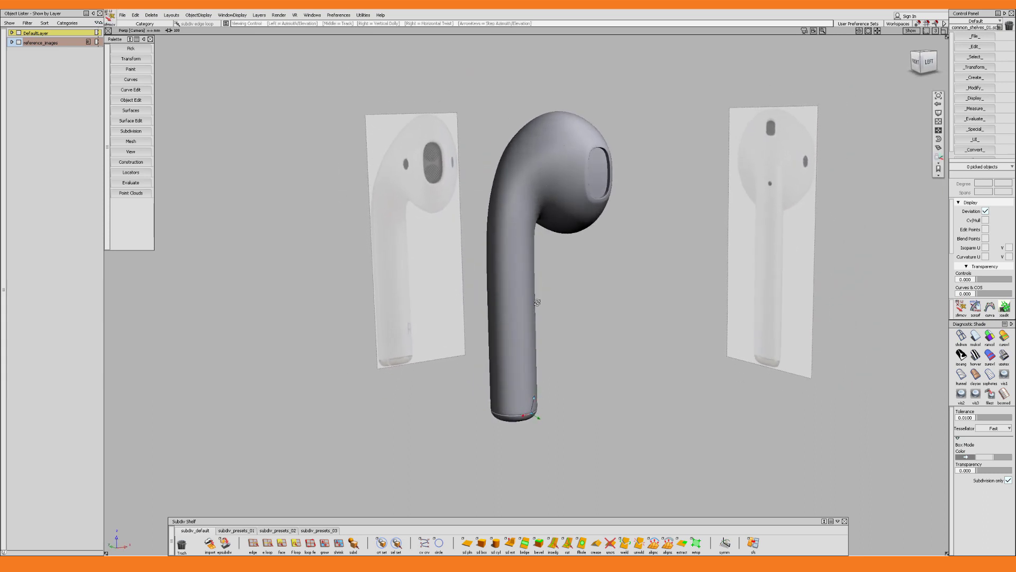